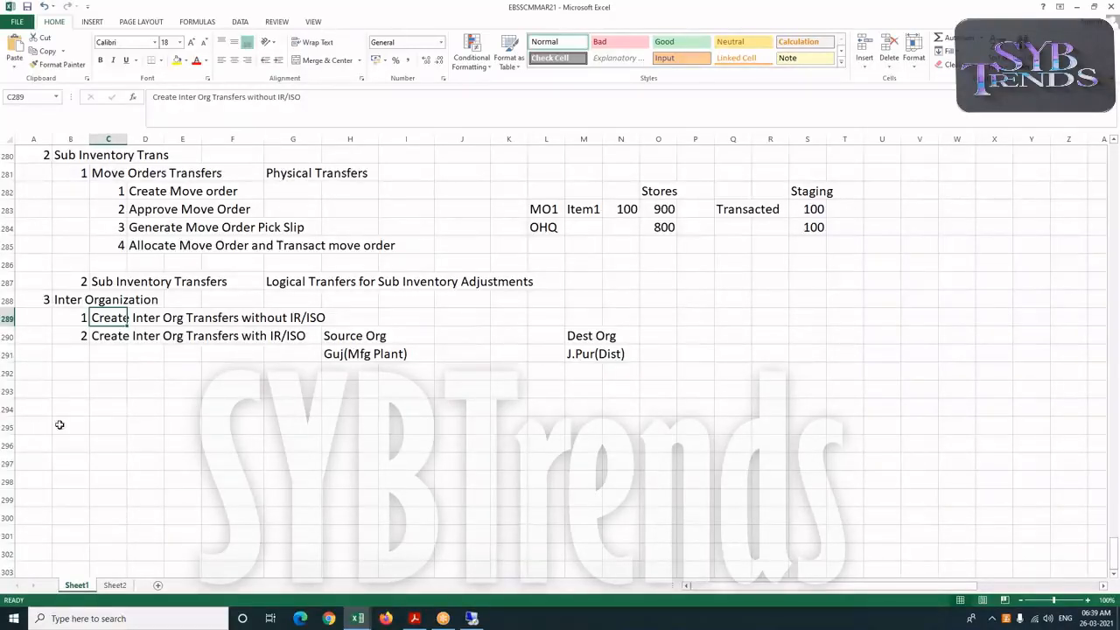
Number a new note 1 in cell B293, below the inter-organization transfer entries
click(66, 396)
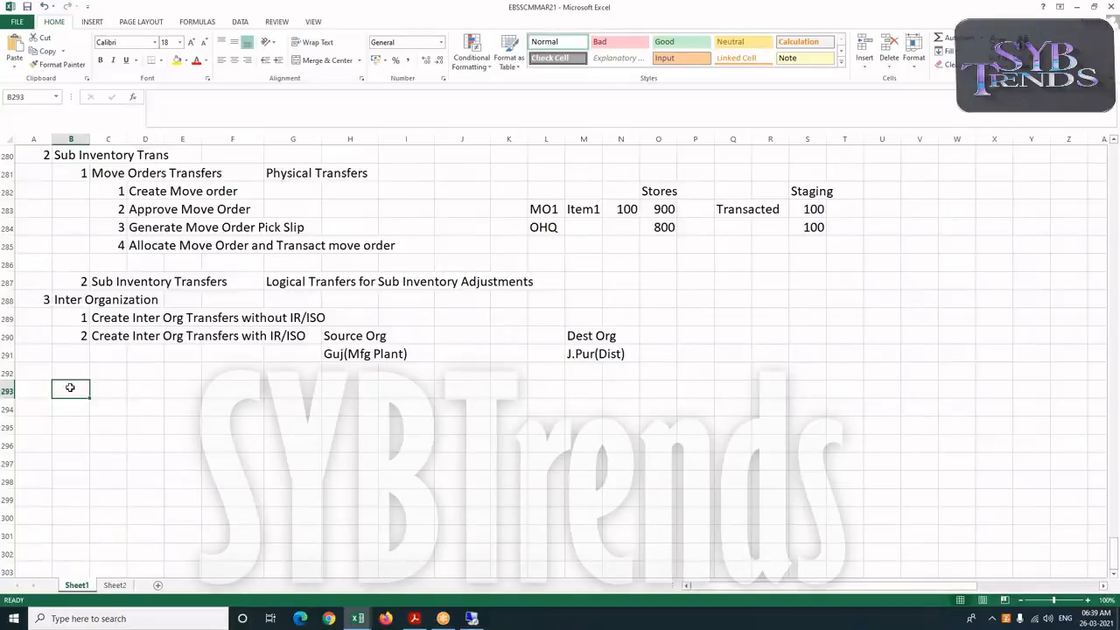
text(1)
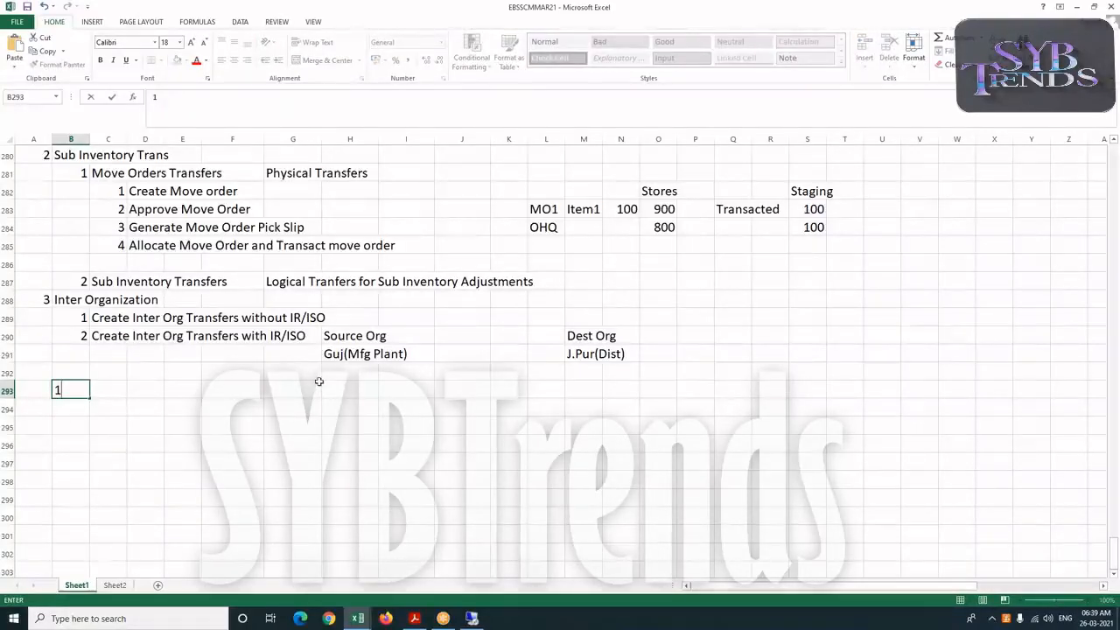
key(Tab)
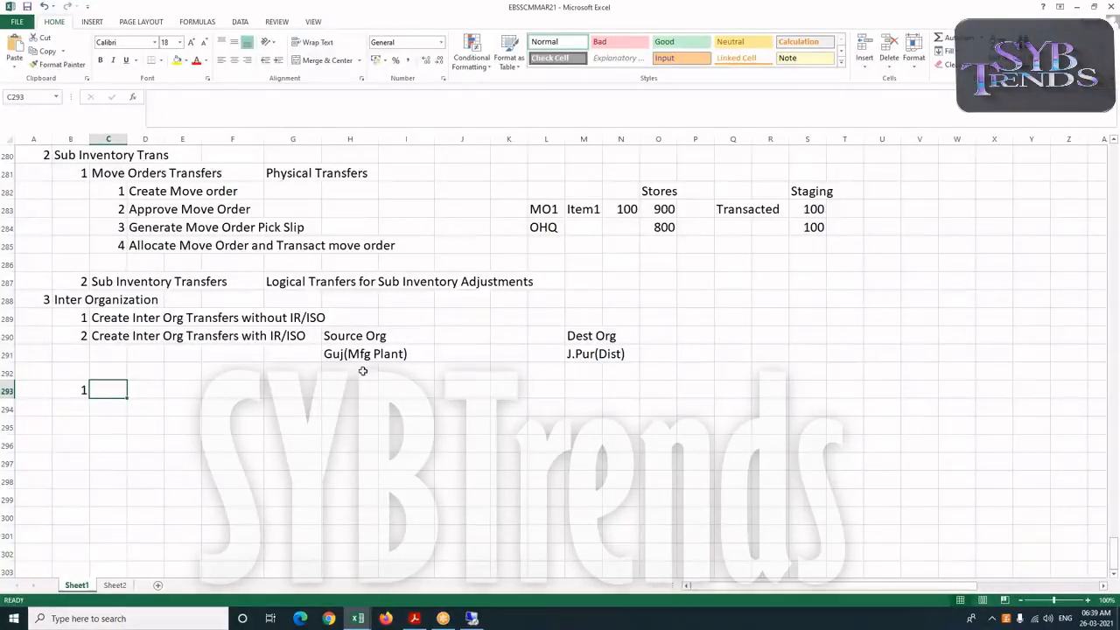
text(Ass)
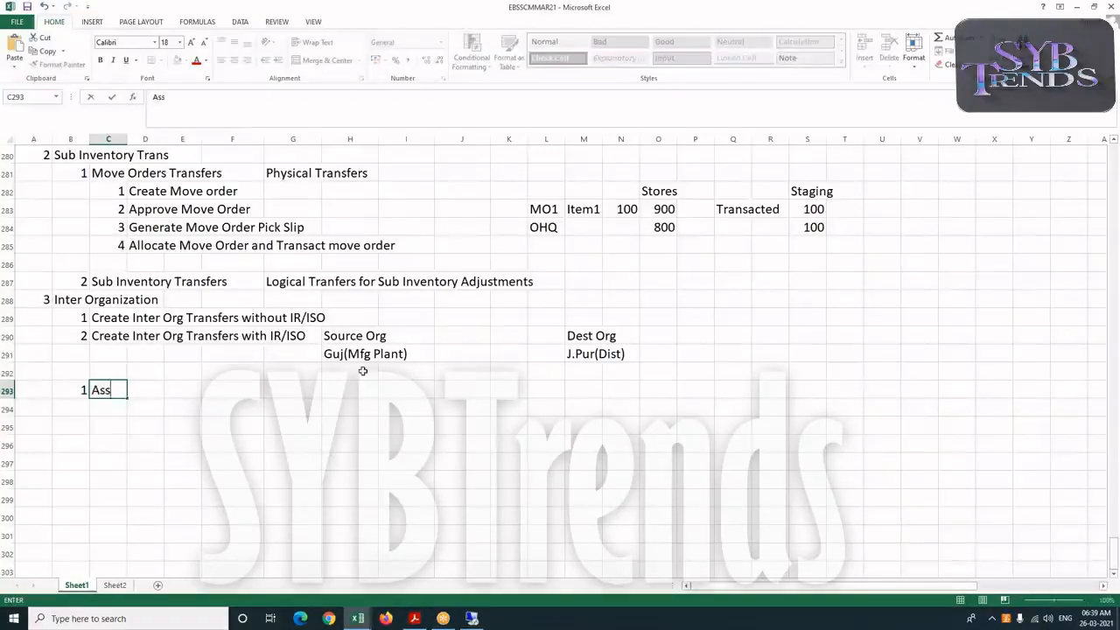
key(BackSpace)
key(BackSpace)
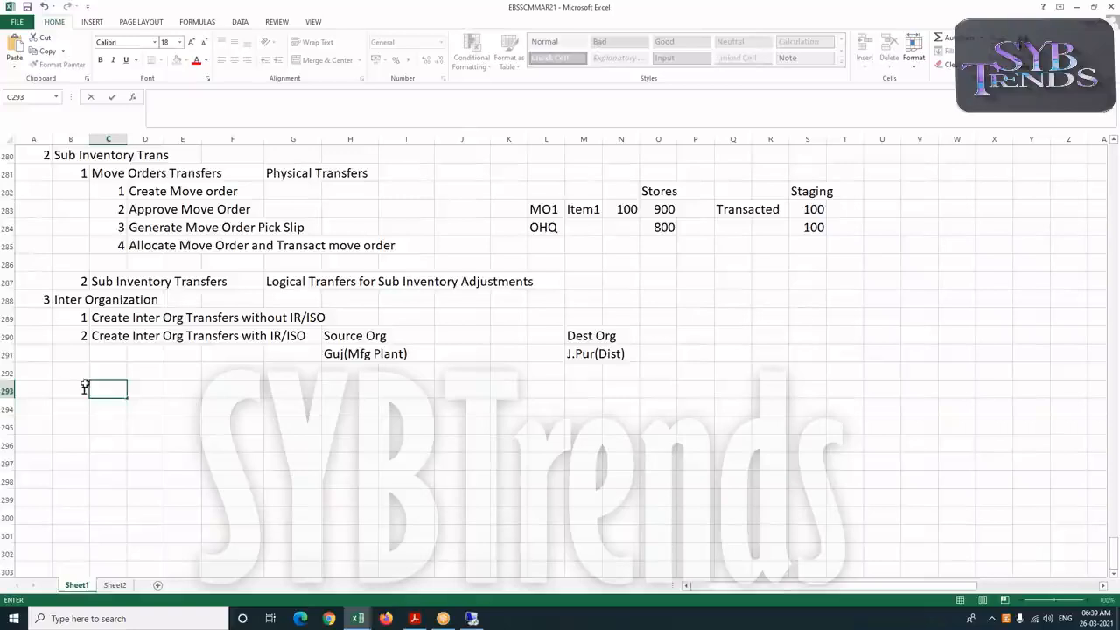
Enter the note "Make Sure that item Is Assigned to both source and destination Oranization" in cell C293
text(Make Sure that item i)
key(BackSpace)
text(I)
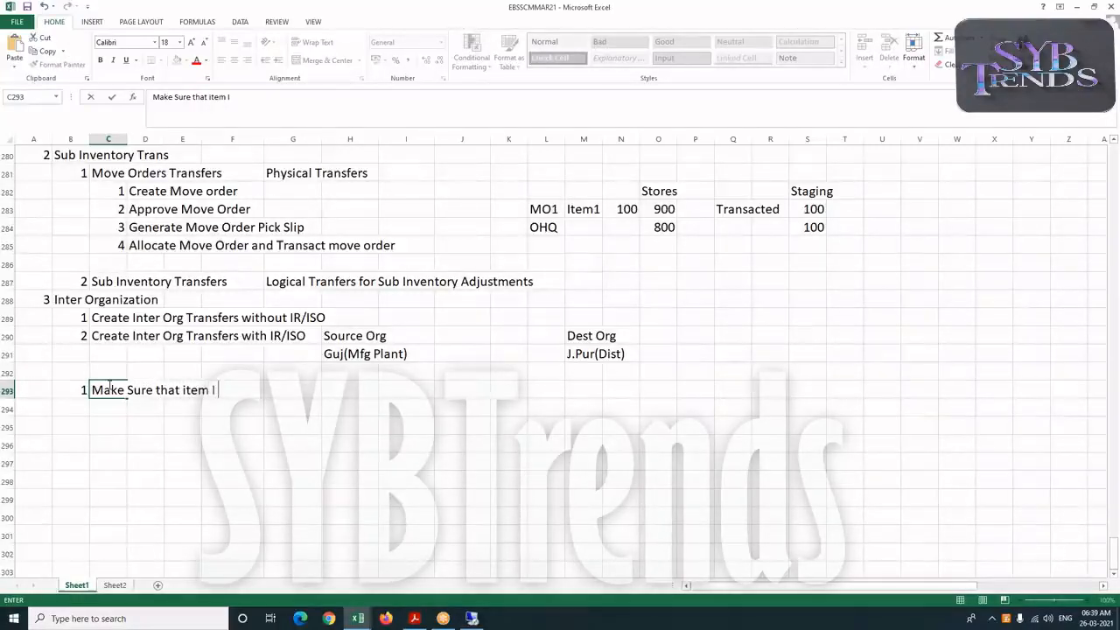
text(s Assigned to both source and destination Oranization)
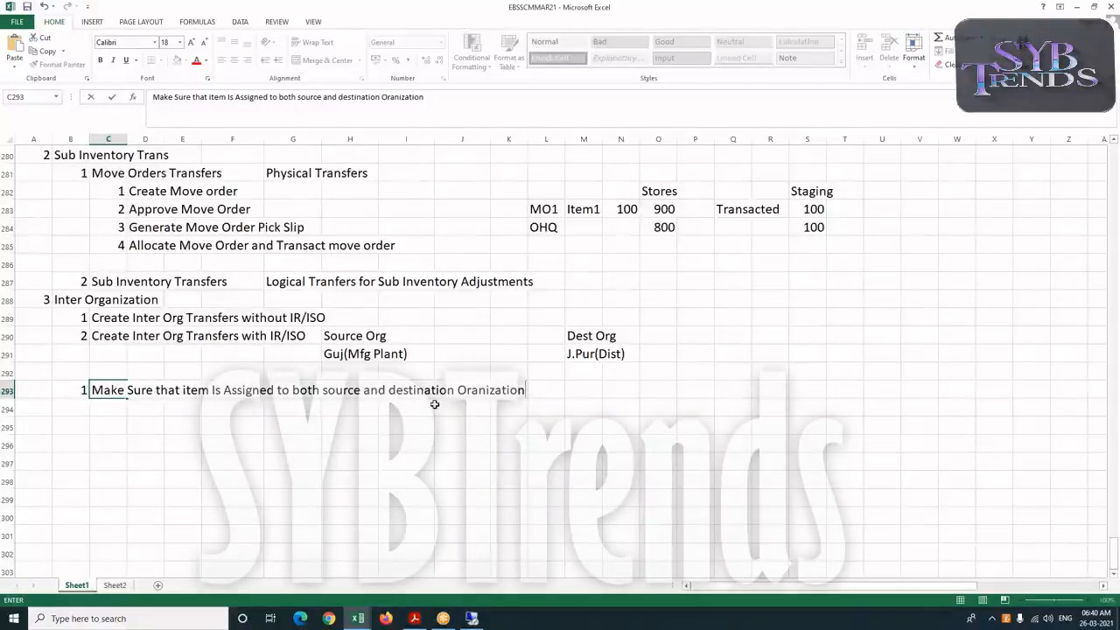
Switch to the Oracle E-Business Suite login page and sign in with the user name and account password
click(470, 619)
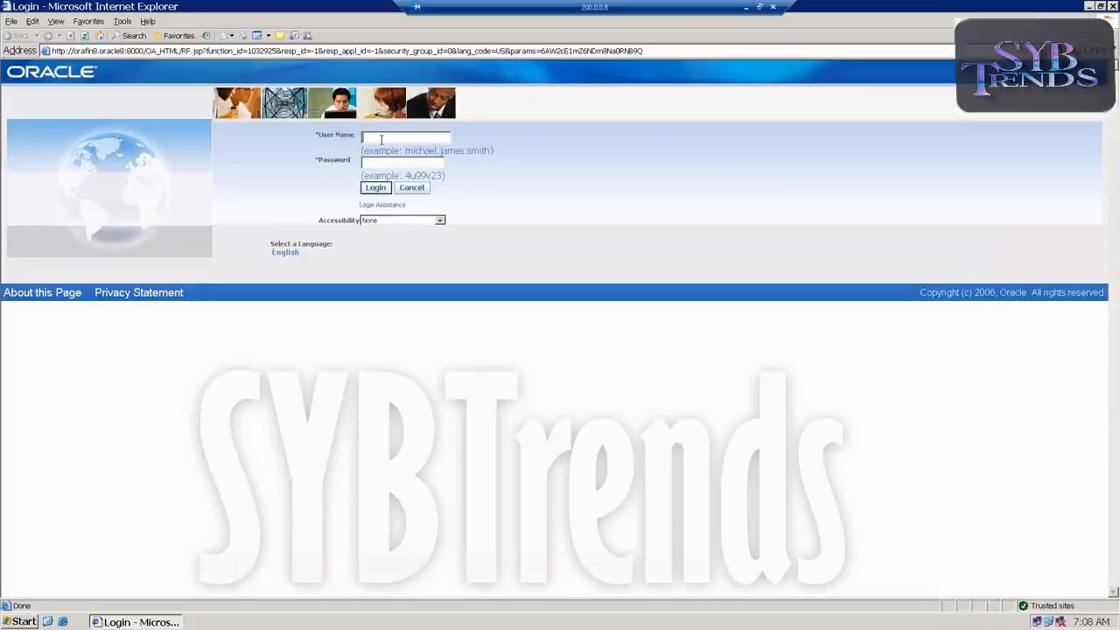
text(gegs)
key(Tab)
text(welco)
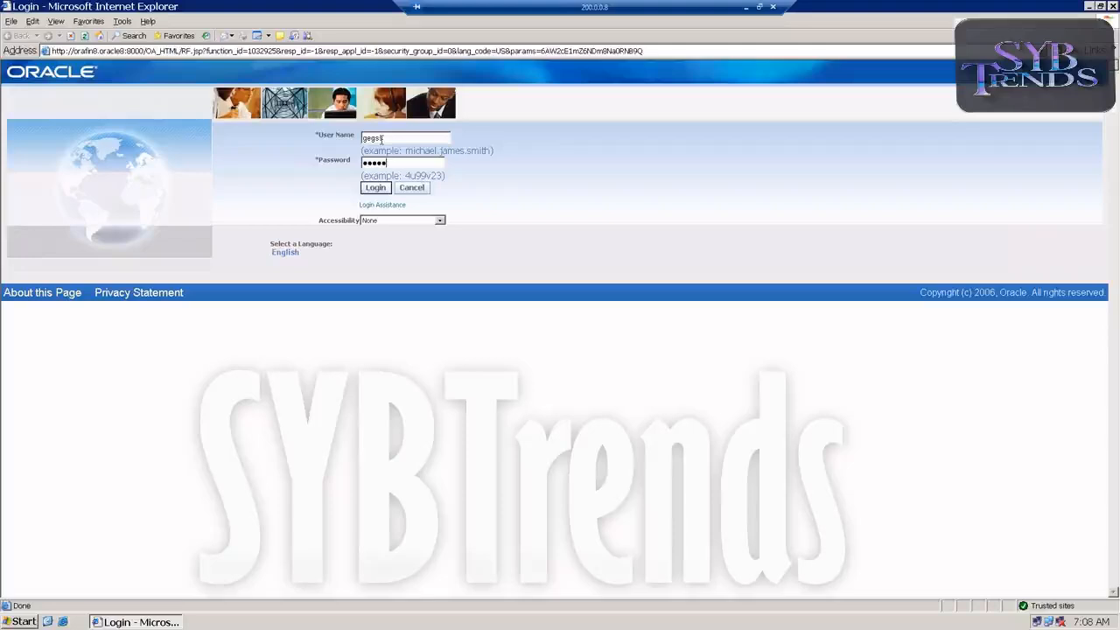
key(Return)
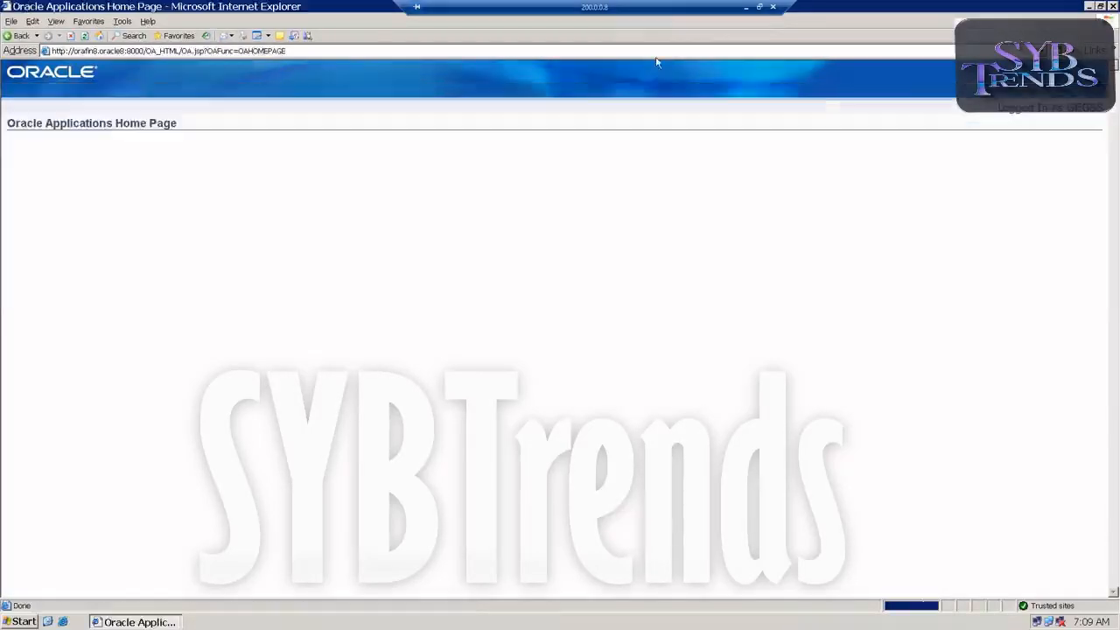
Launch Oracle Applications forms from the GEGSSINV responsibility and dismiss the organization list
click(57, 245)
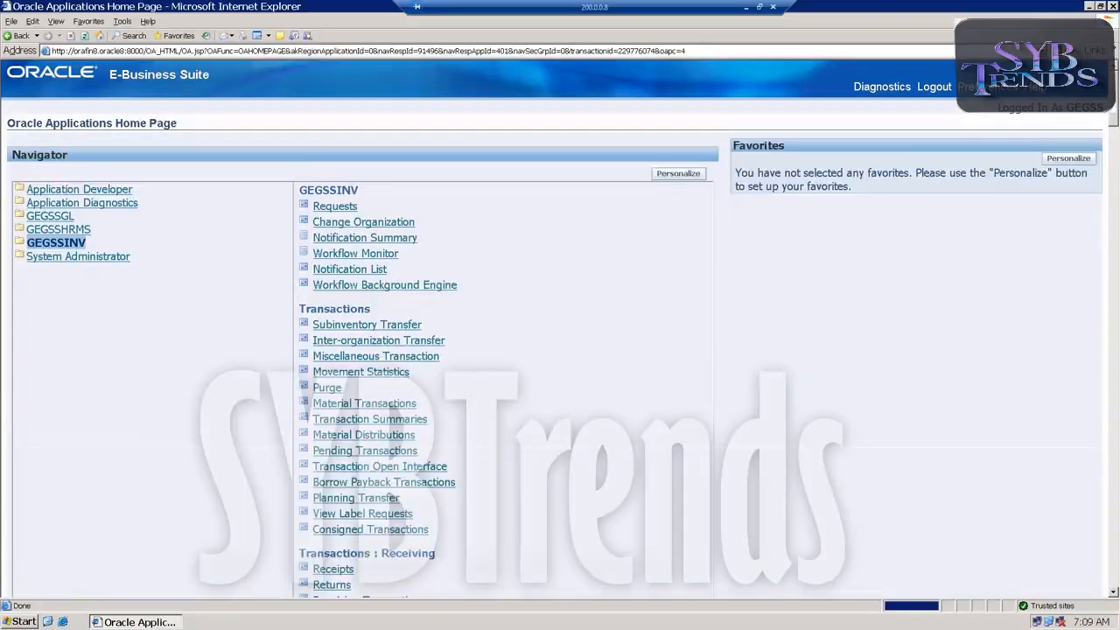
click(339, 210)
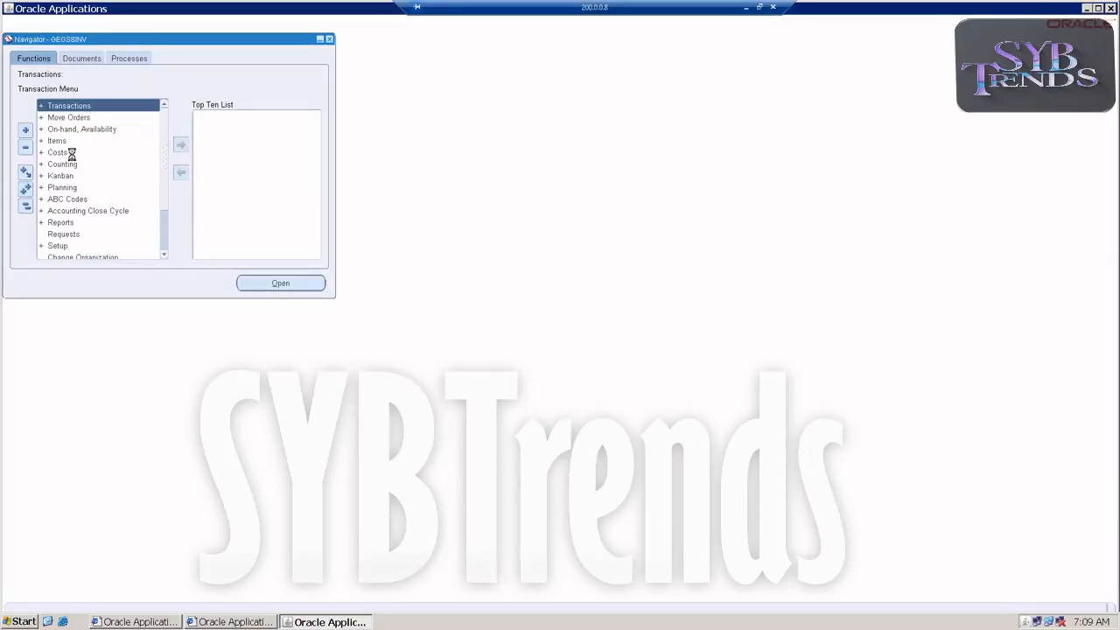
click(297, 312)
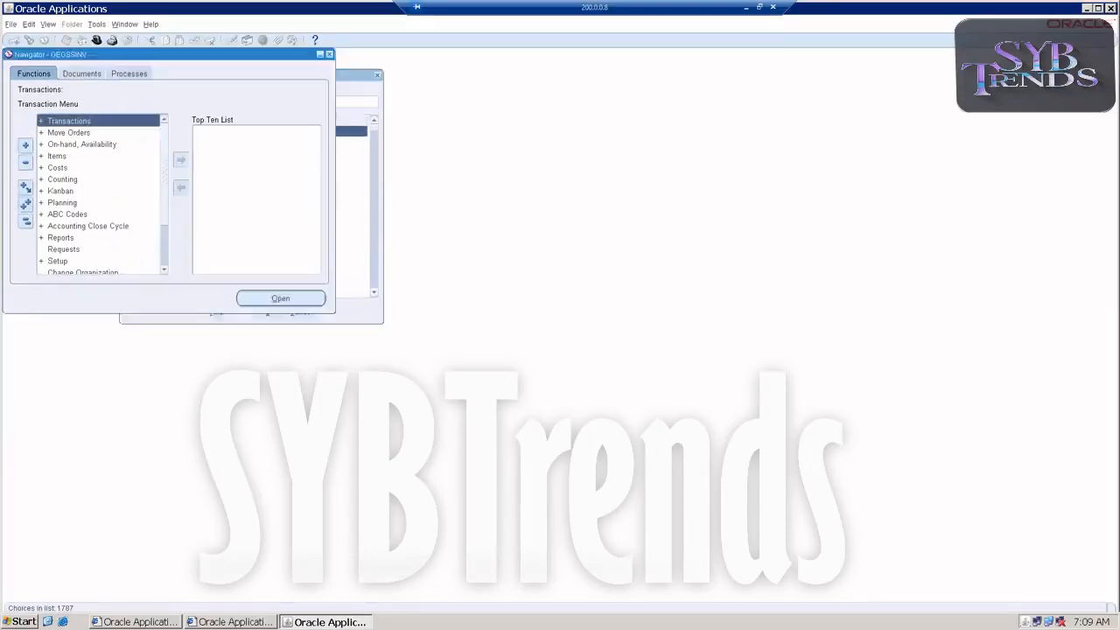
Open the Master Items form for the GSS (GEGSSMASTER) organization
click(54, 156)
double_click(52, 157)
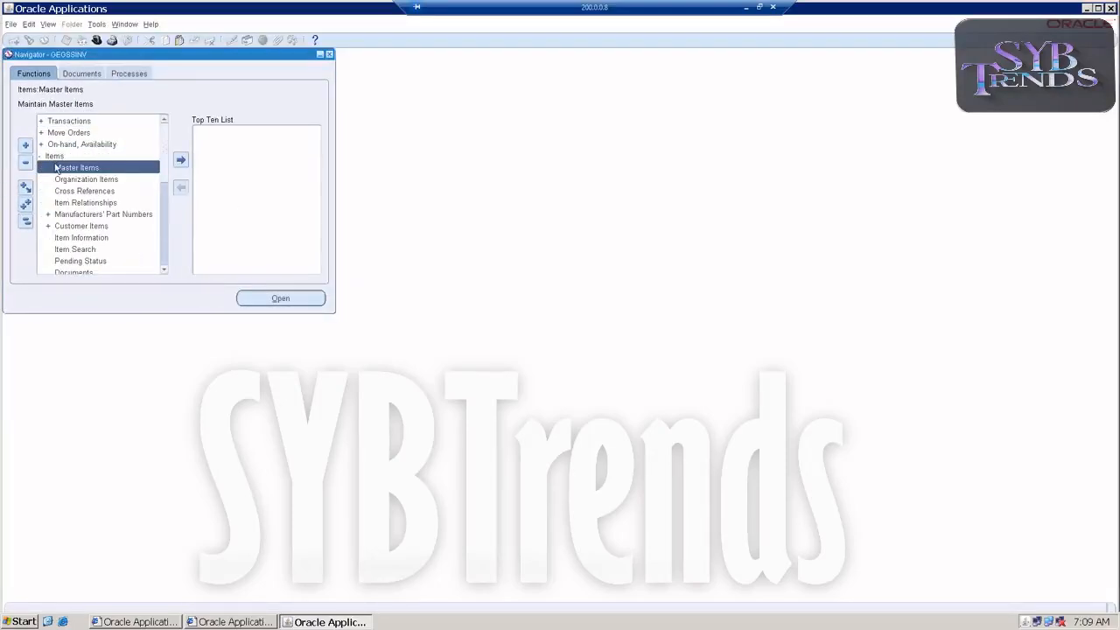
double_click(59, 169)
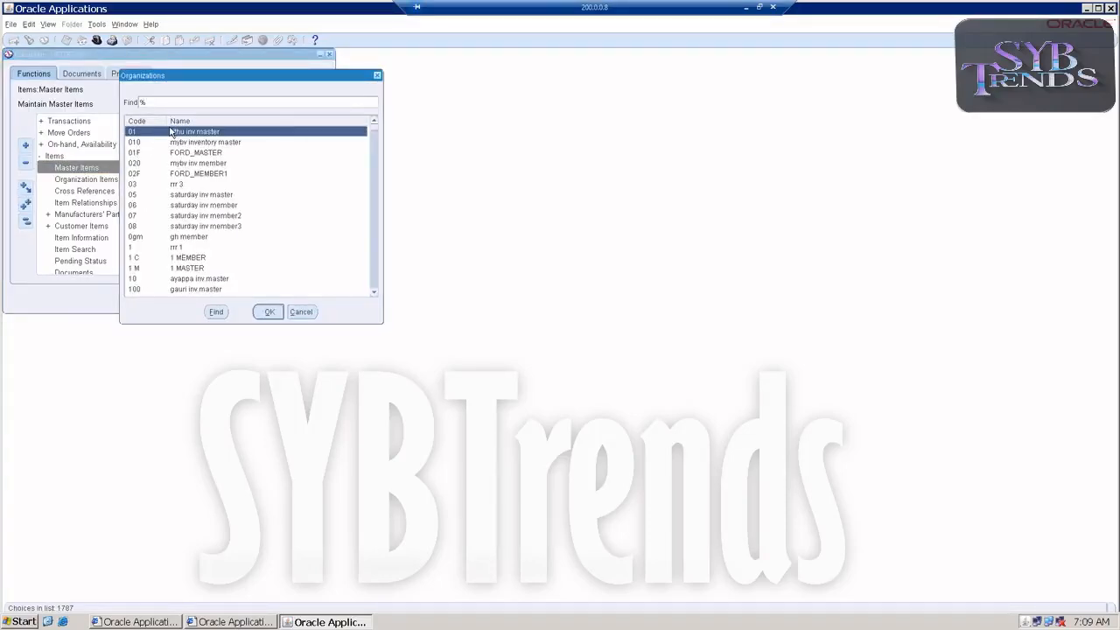
text(g)
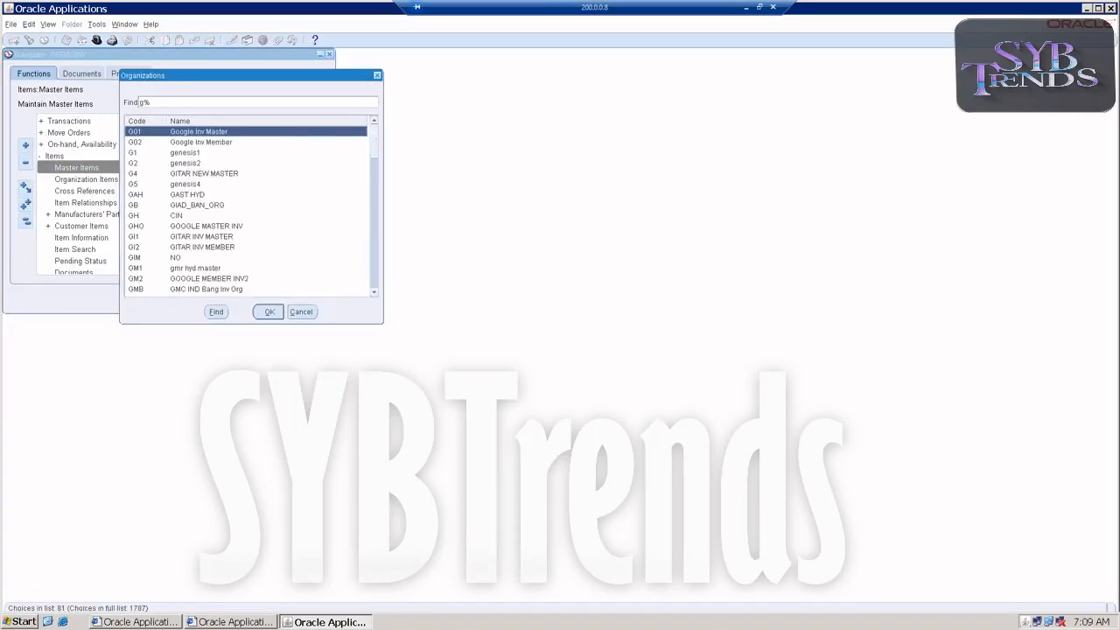
text(s)
double_click(151, 142)
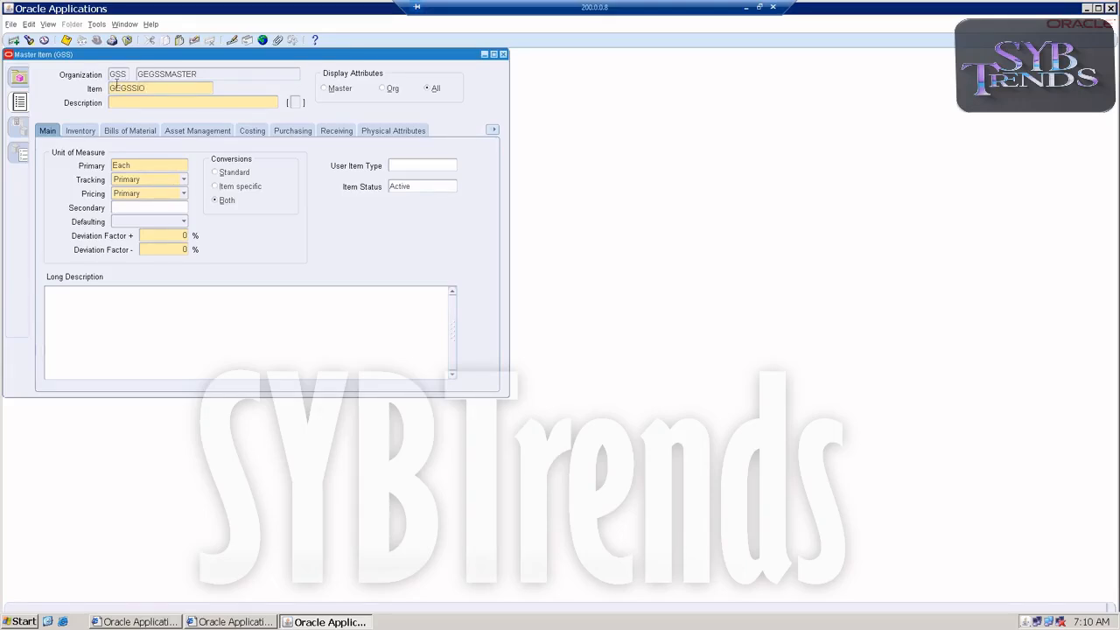
Enter GEGSSIO as the item name and copy it into the description
double_click(149, 88)
key(ctrl+c)
key(Tab)
key(ctrl+v)
click(126, 25)
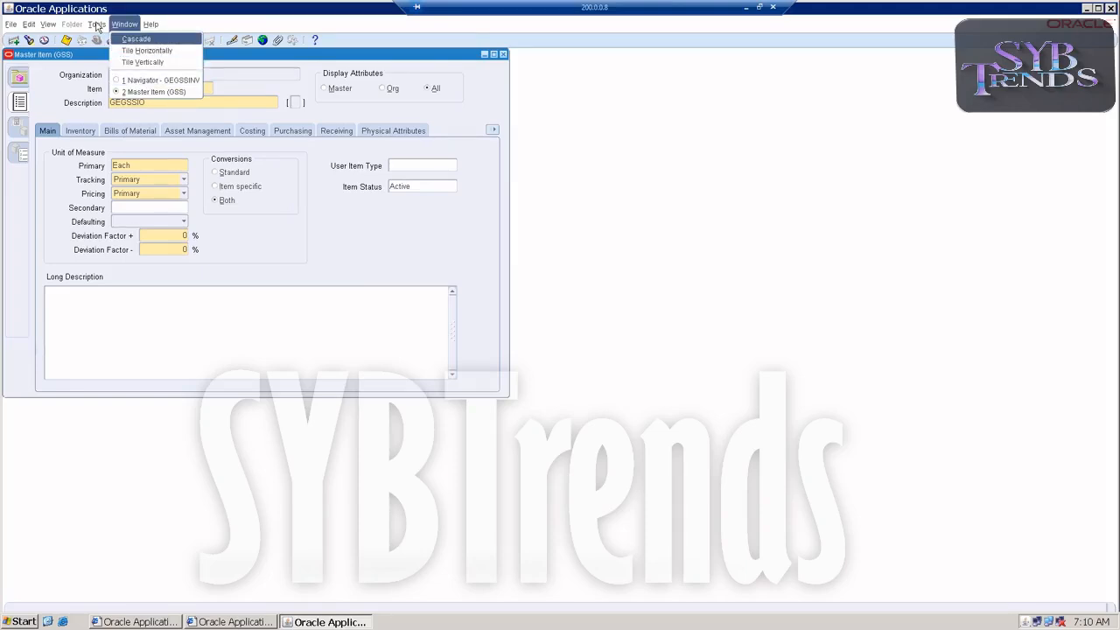
click(97, 27)
click(98, 26)
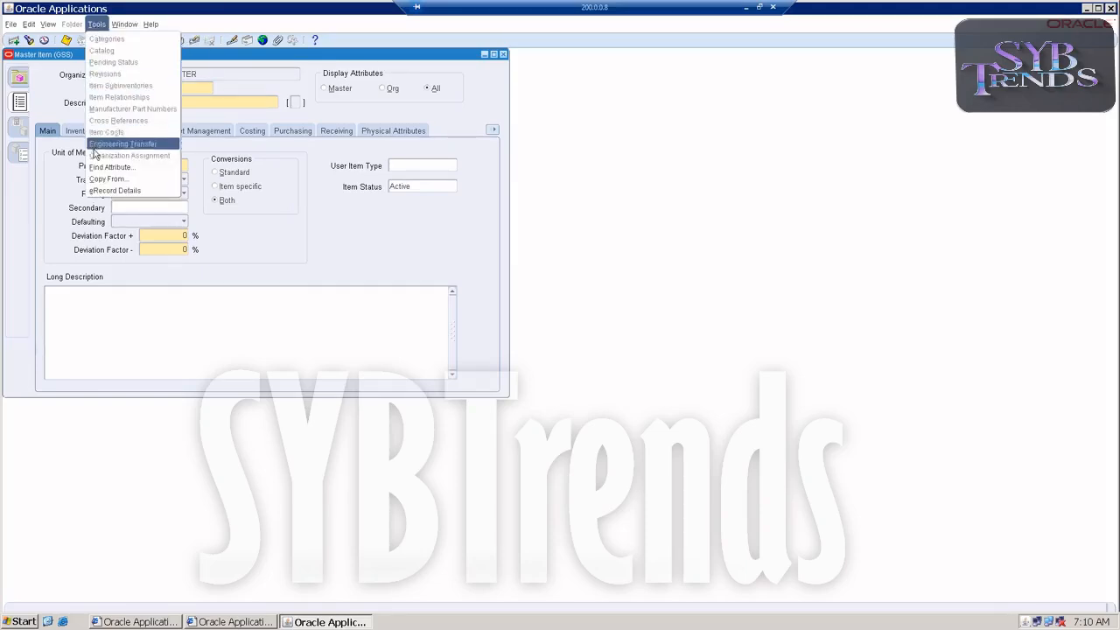
click(100, 179)
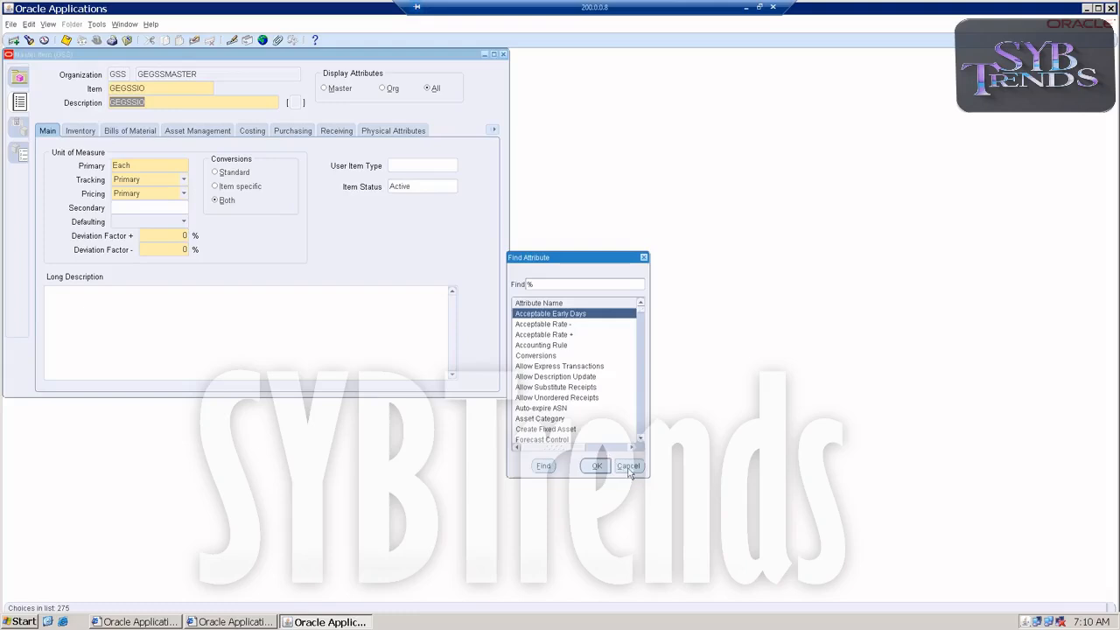
click(629, 470)
Apply the Finished Good template to the new item and save it
click(97, 25)
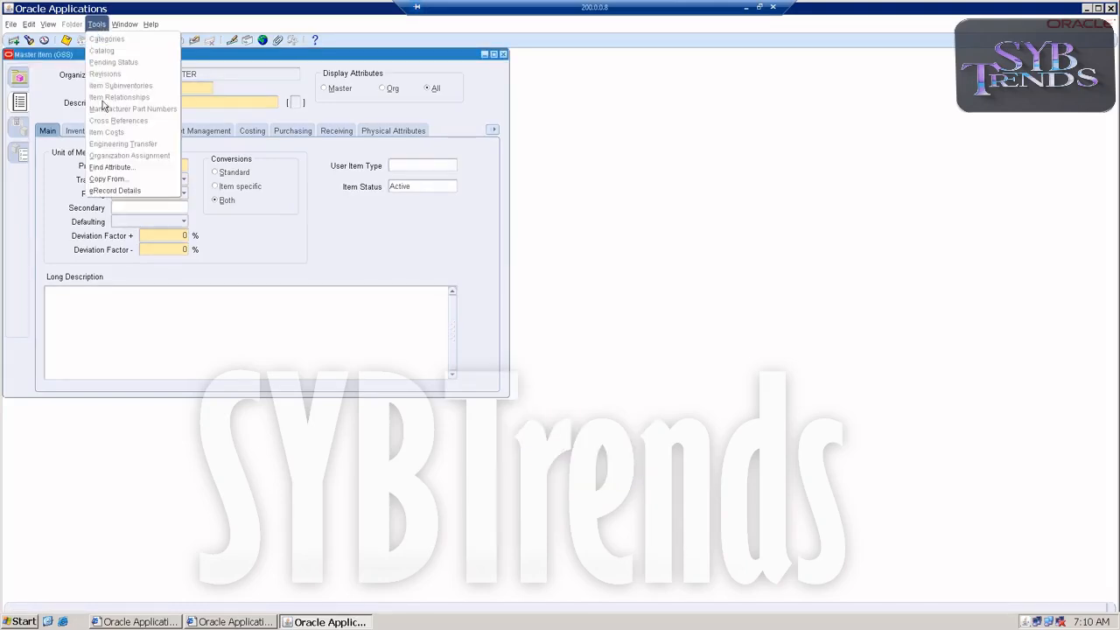
click(107, 182)
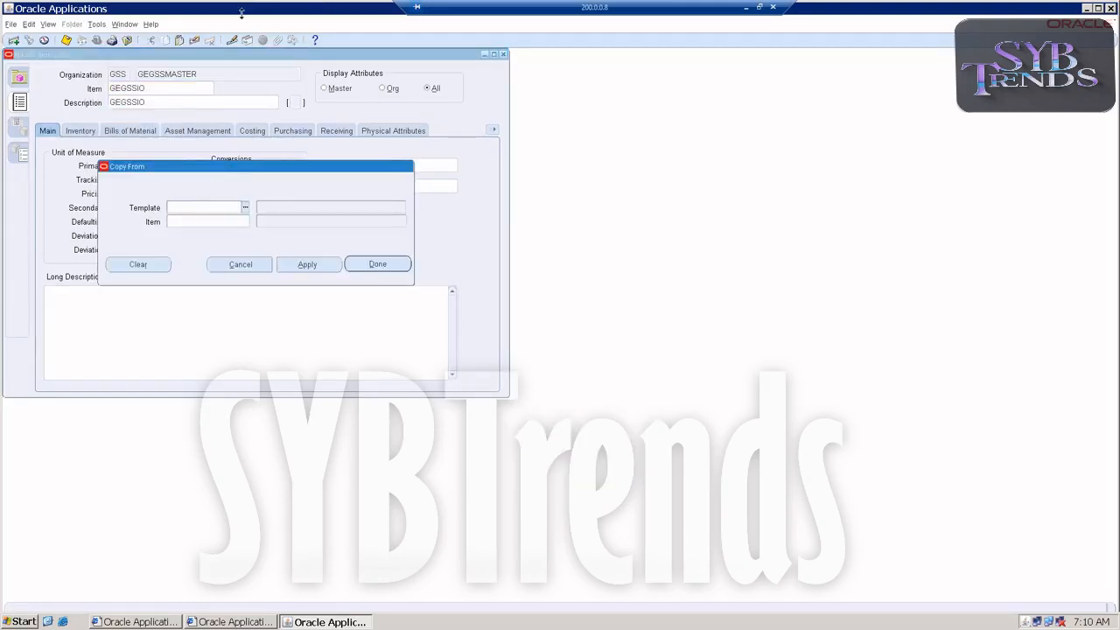
text(fini)
key(Tab)
click(306, 264)
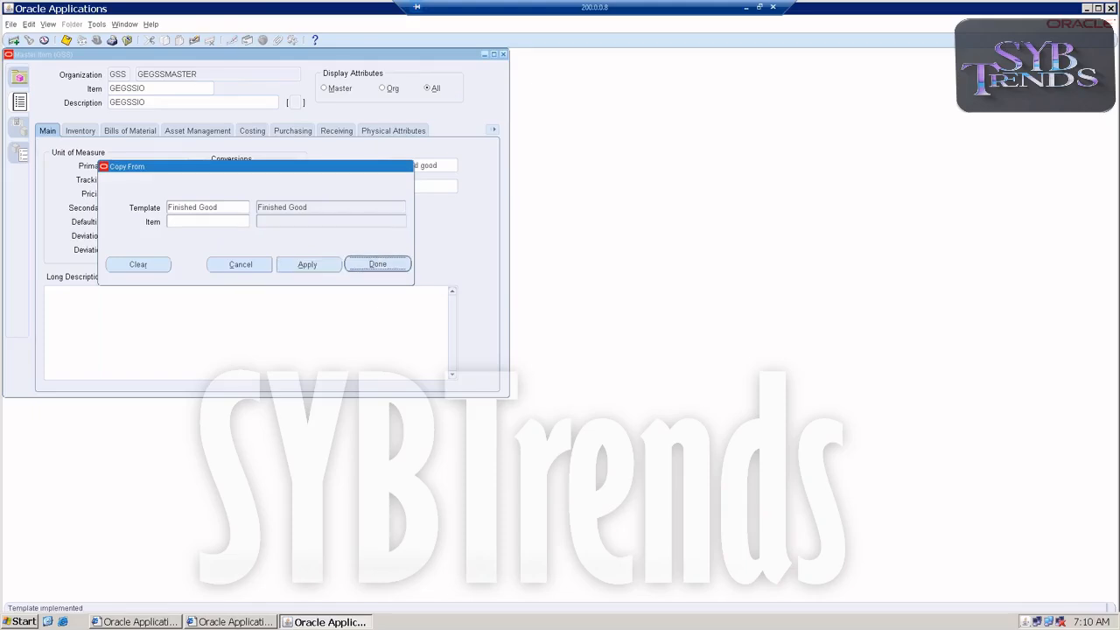
click(377, 264)
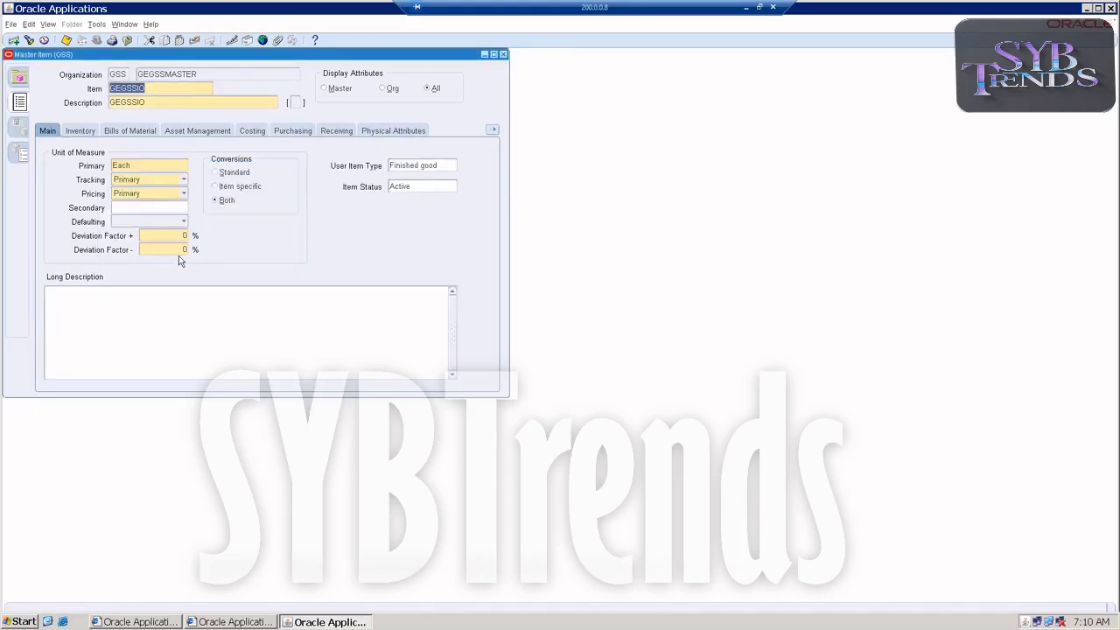
click(65, 41)
Assign the item to the GSM (GEGSSMEMBER) organization, save the assignment and close the item form
click(96, 24)
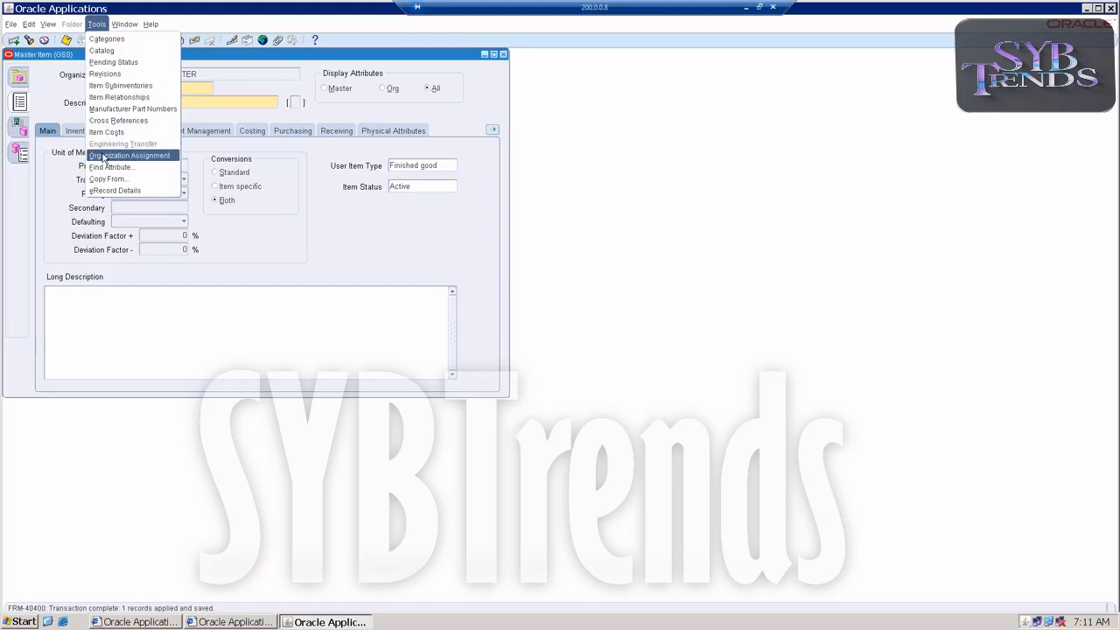
click(123, 155)
click(456, 166)
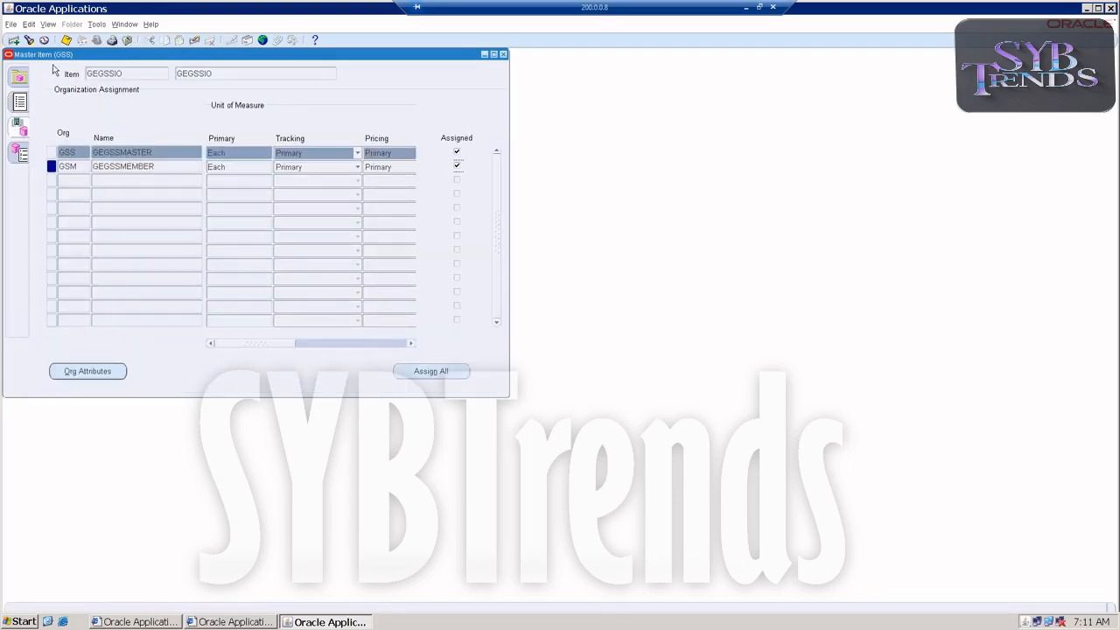
click(65, 39)
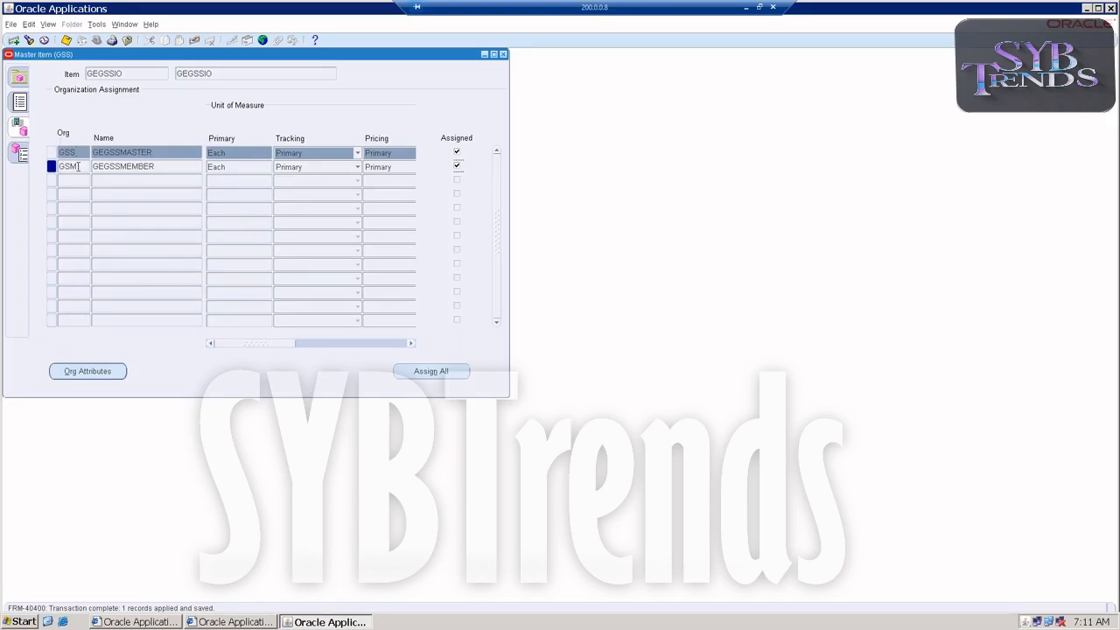
click(504, 54)
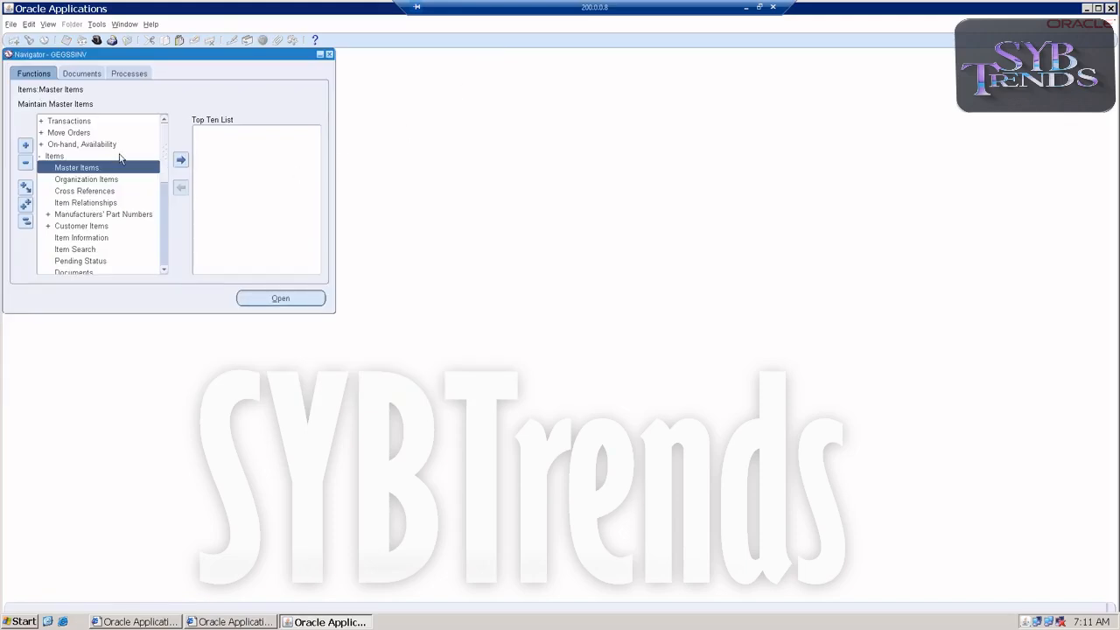
Change the working organization to GSM (GEGSSMEMBER)
double_click(62, 159)
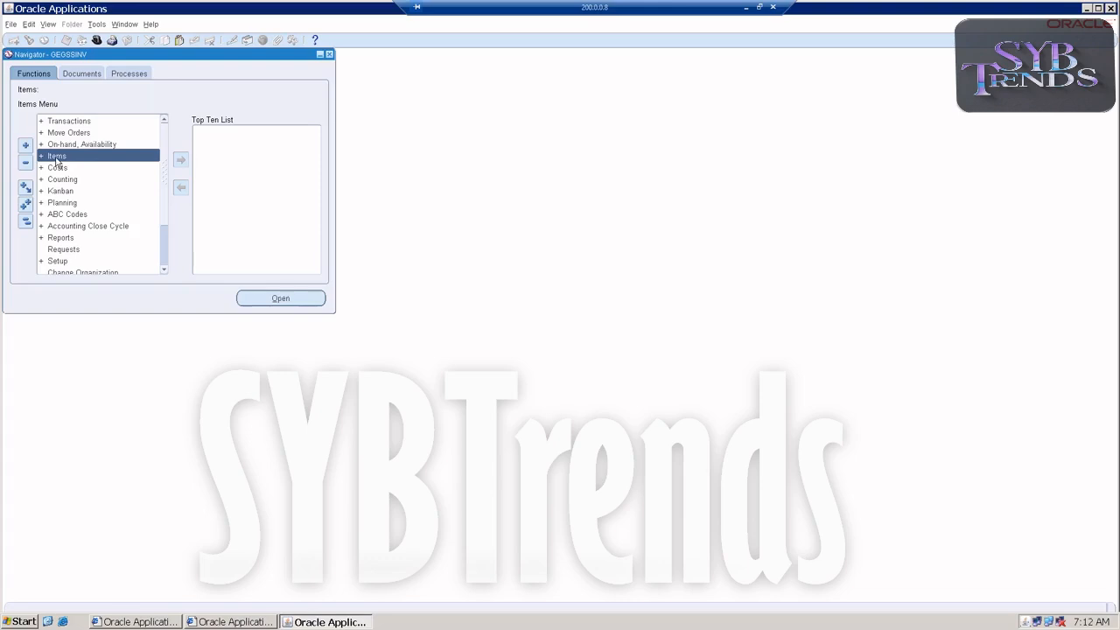
double_click(97, 273)
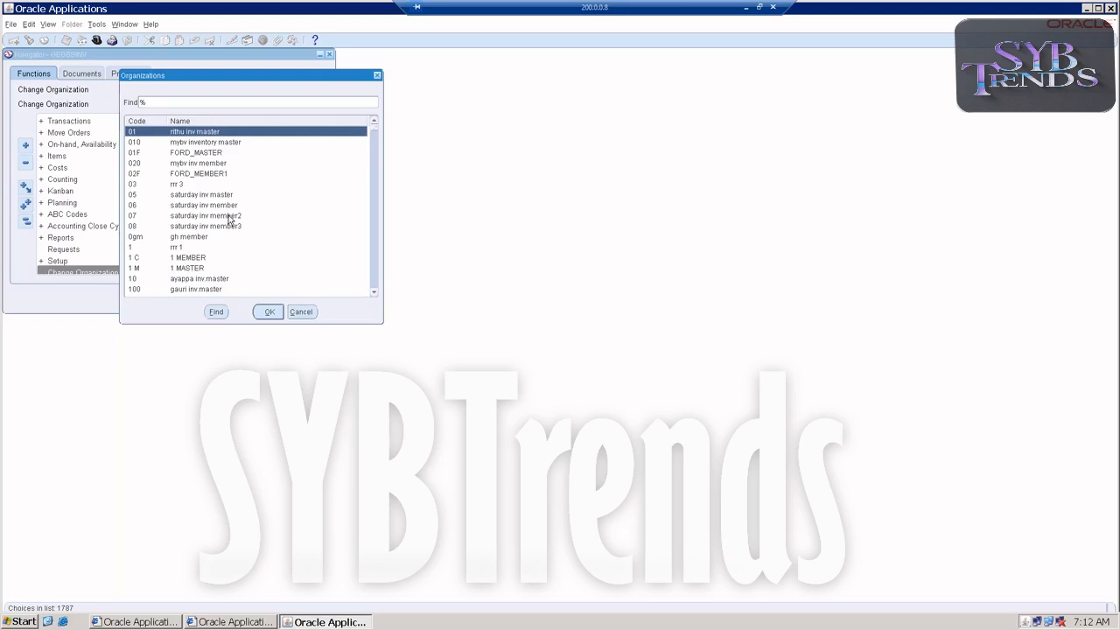
text(gs)
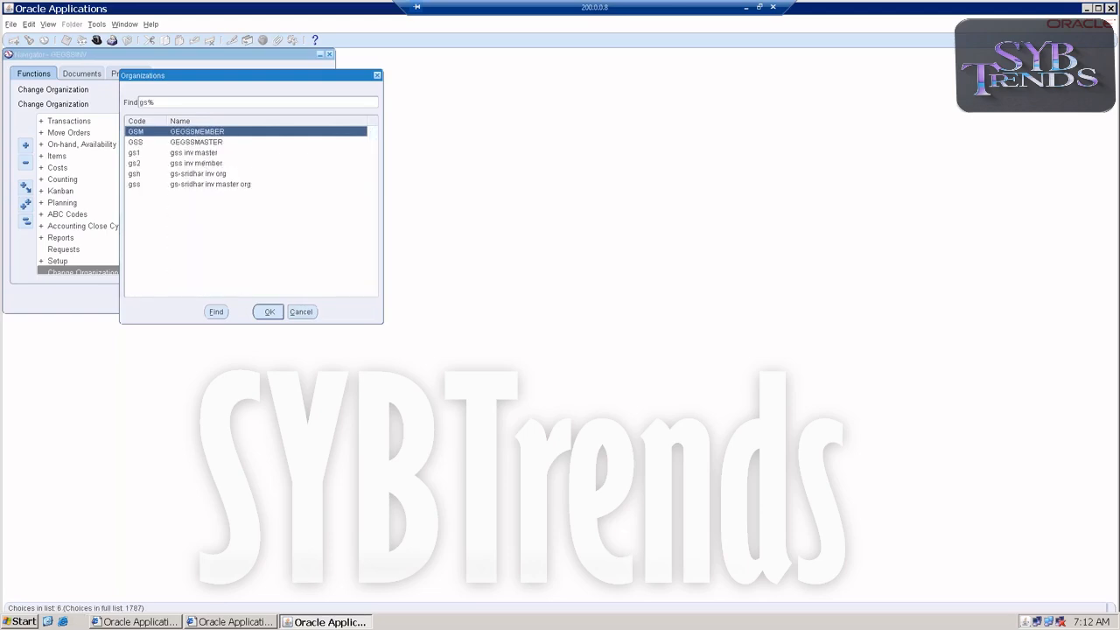
double_click(166, 133)
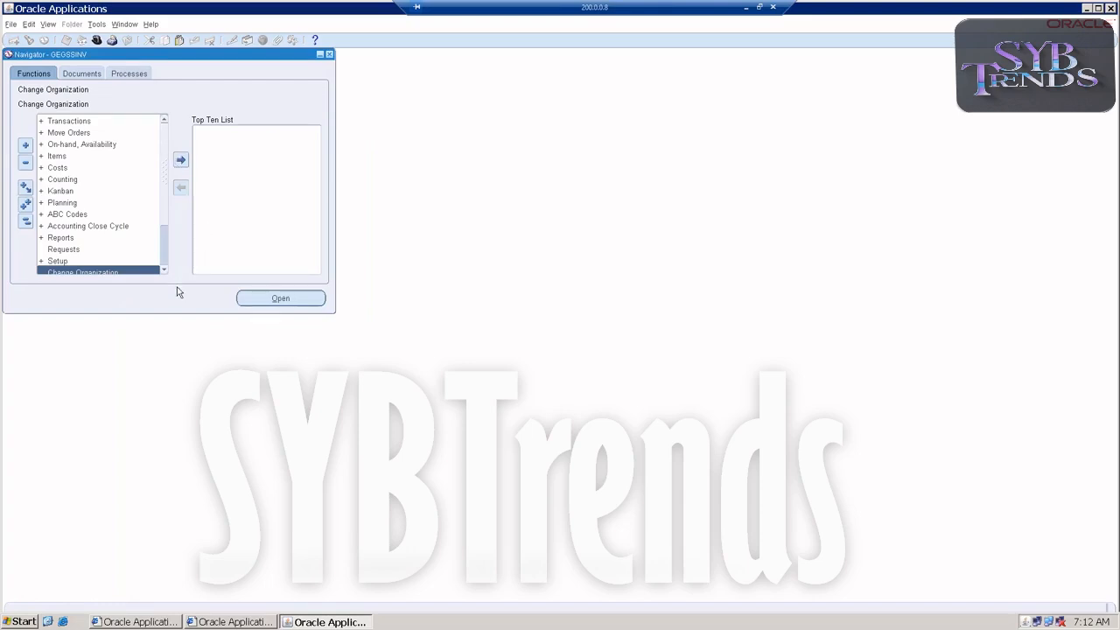
Open the mar-21 and apr-21 inventory accounting periods for the GSM organization and close the periods form
click(117, 227)
double_click(118, 230)
click(117, 237)
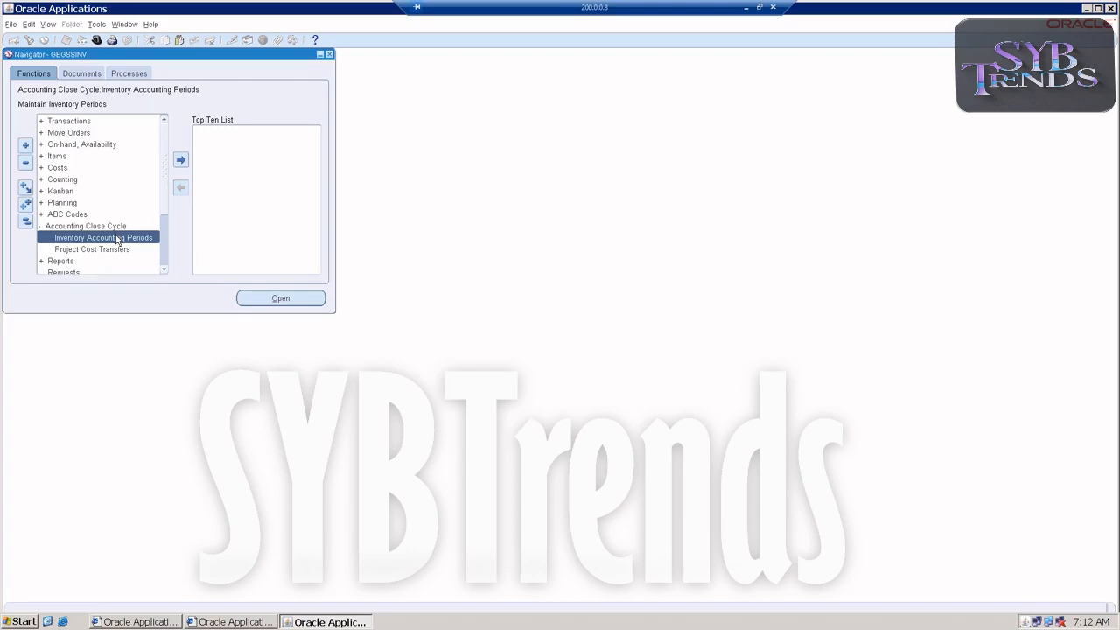
double_click(117, 238)
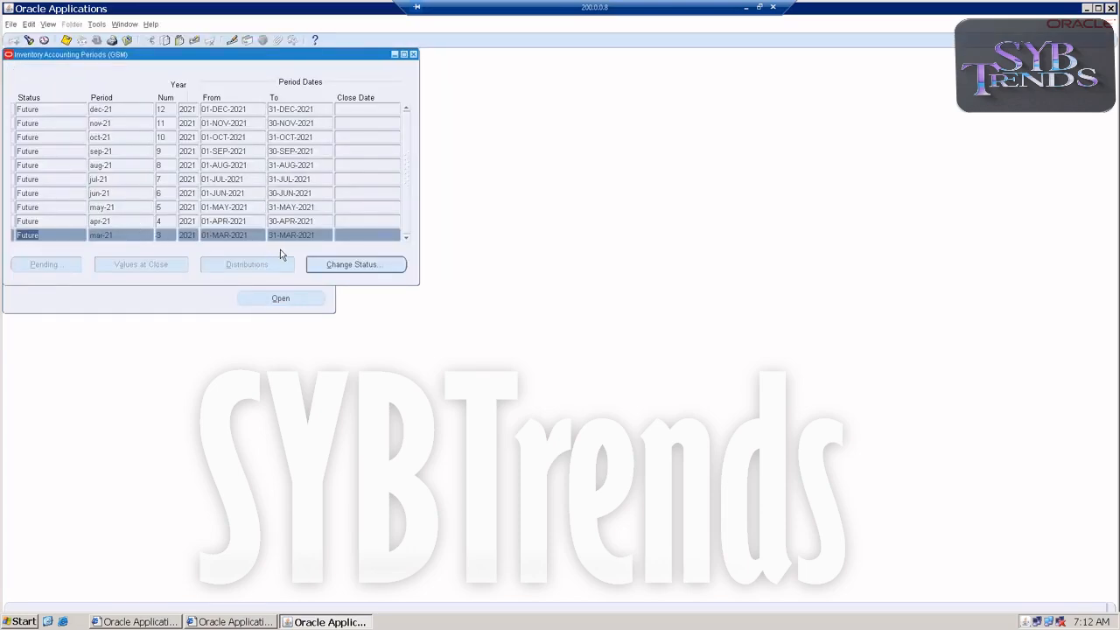
click(317, 265)
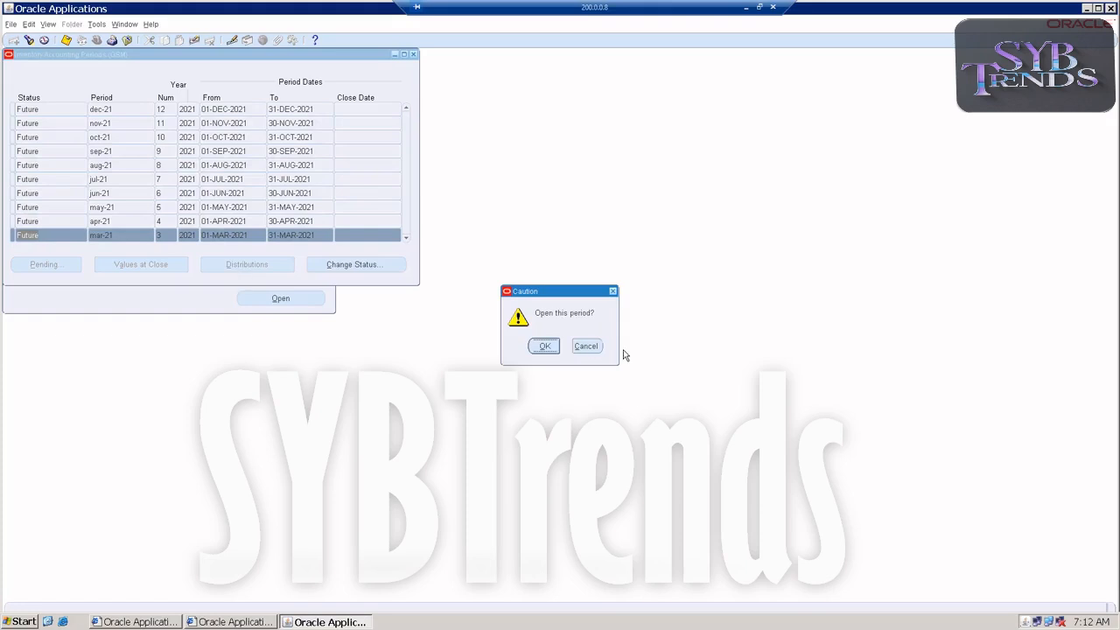
click(542, 346)
click(53, 220)
click(350, 264)
click(543, 348)
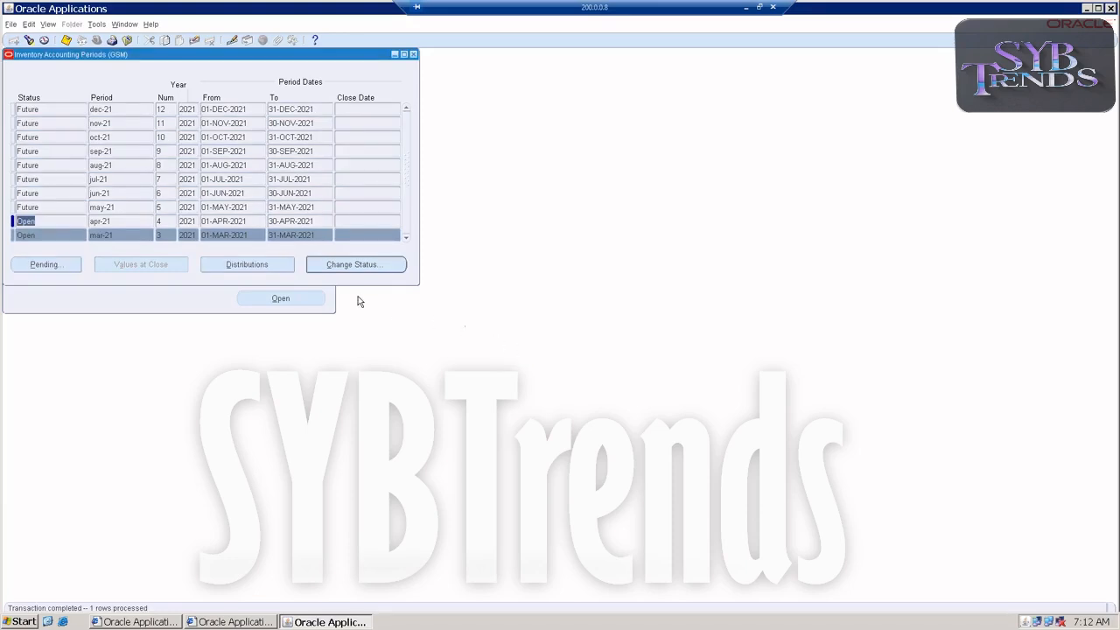
key(F4)
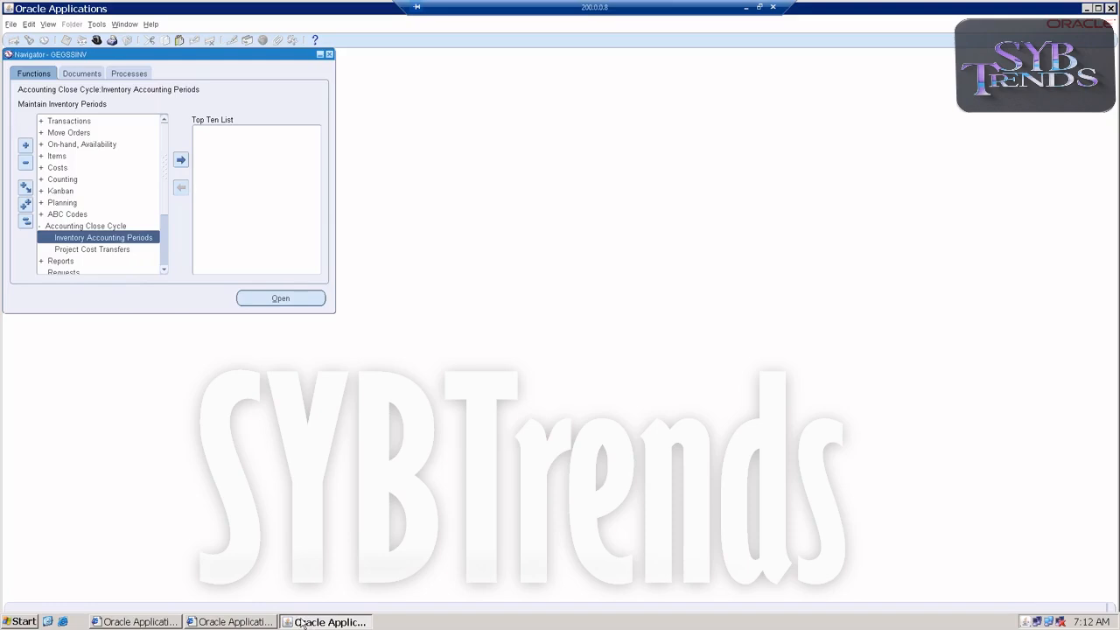
Open the Shipping Networks form from the organization setup functions
scroll(87, 236, down, 1)
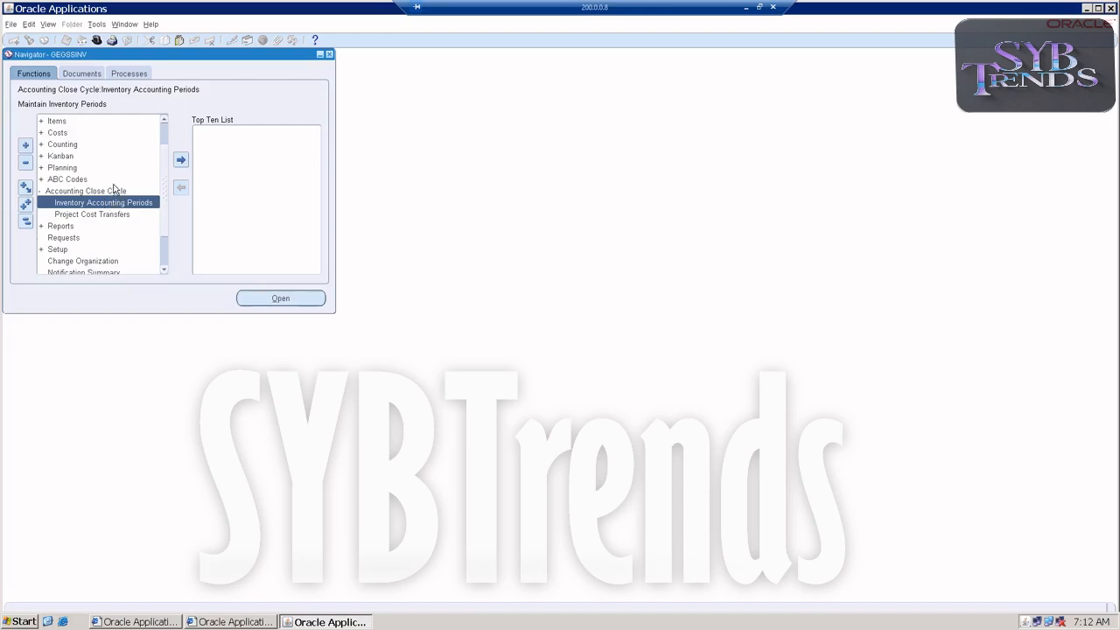
double_click(86, 191)
click(73, 261)
double_click(73, 261)
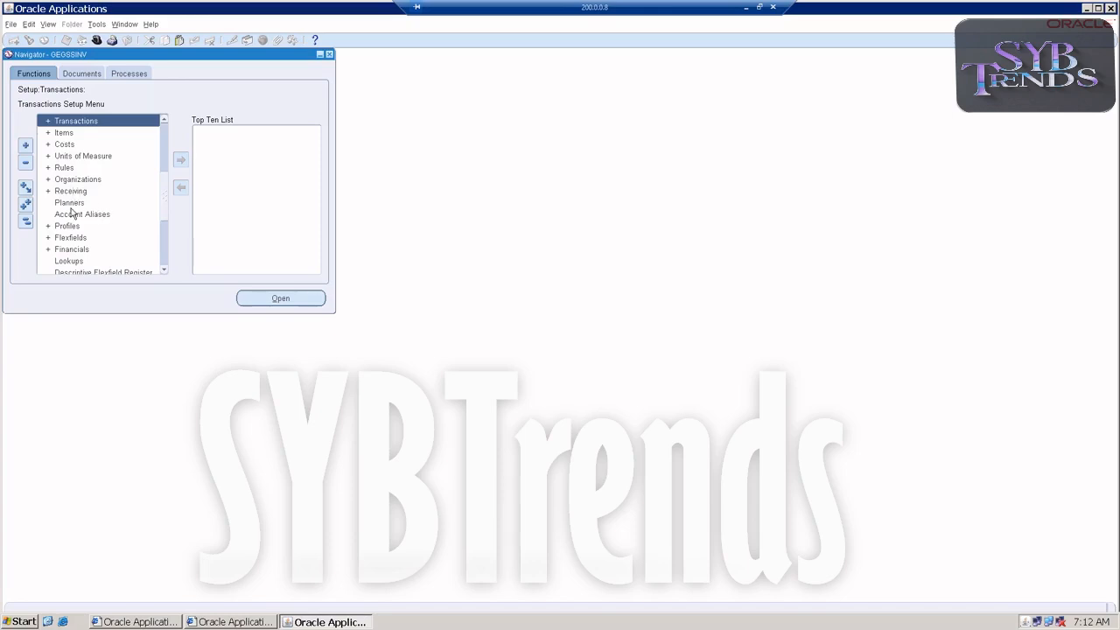
double_click(78, 179)
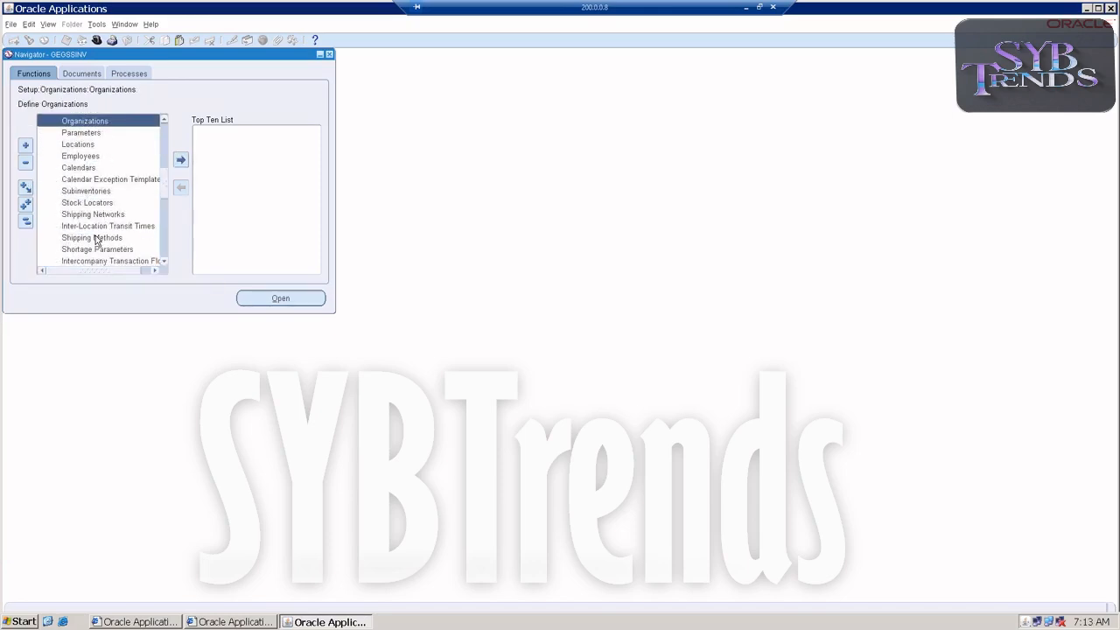
click(96, 238)
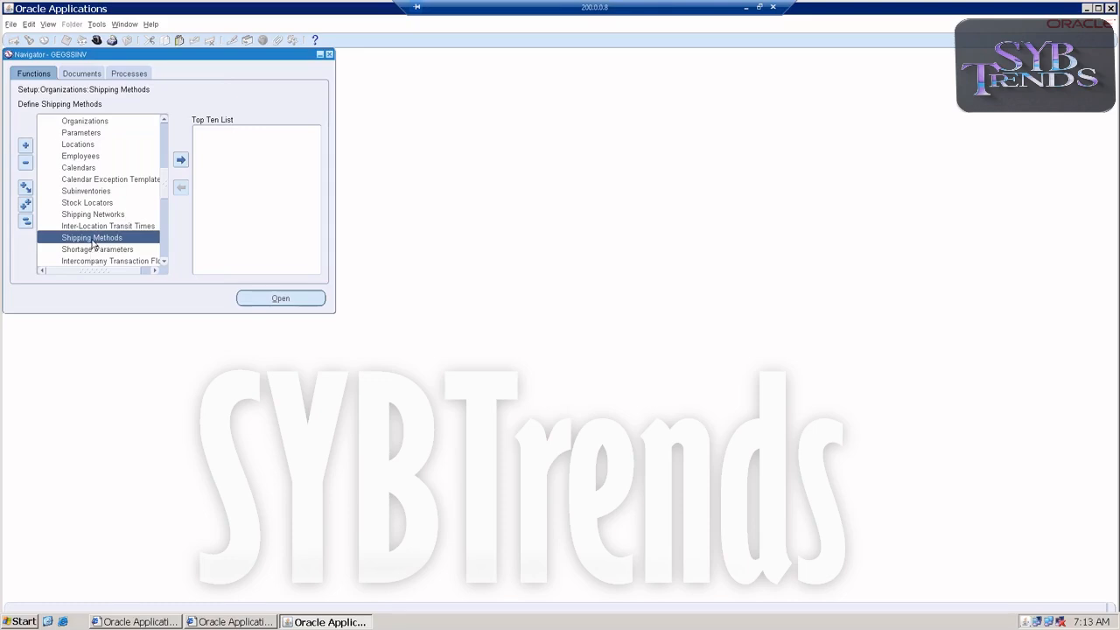
click(114, 216)
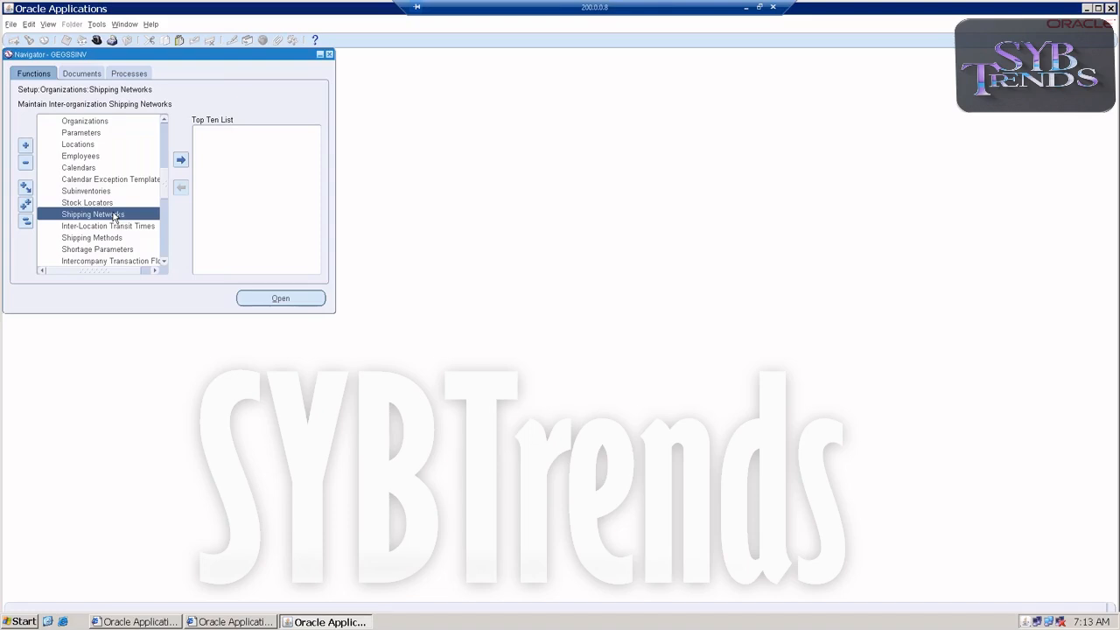
double_click(113, 217)
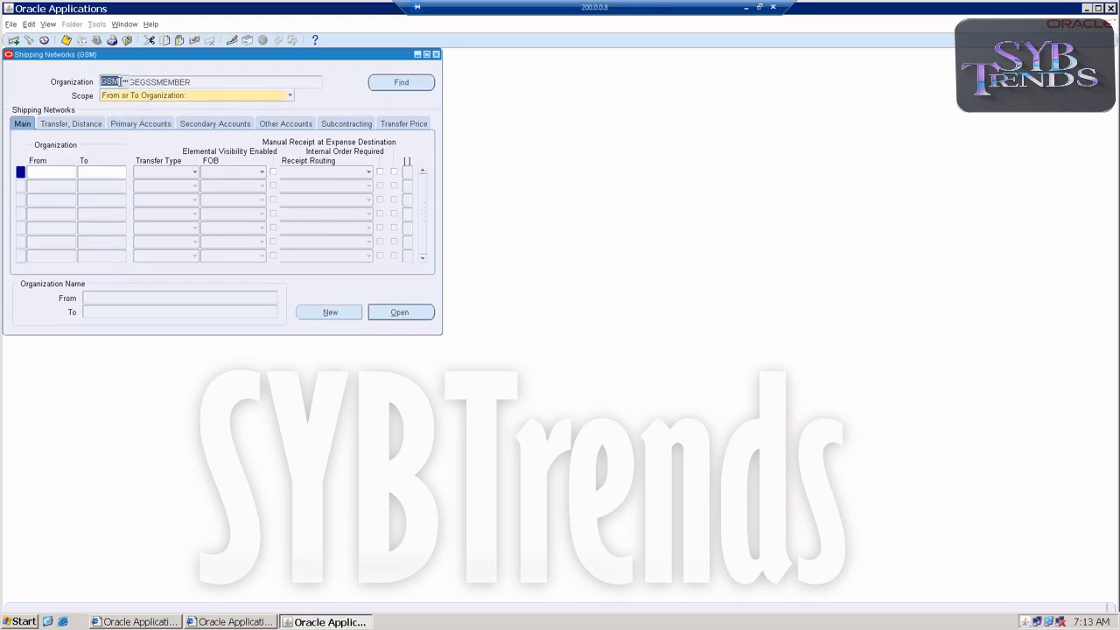
Add a shipping network line from GSS (GEGSSMASTER) to GSM (GEGSSMEMBER)
click(63, 171)
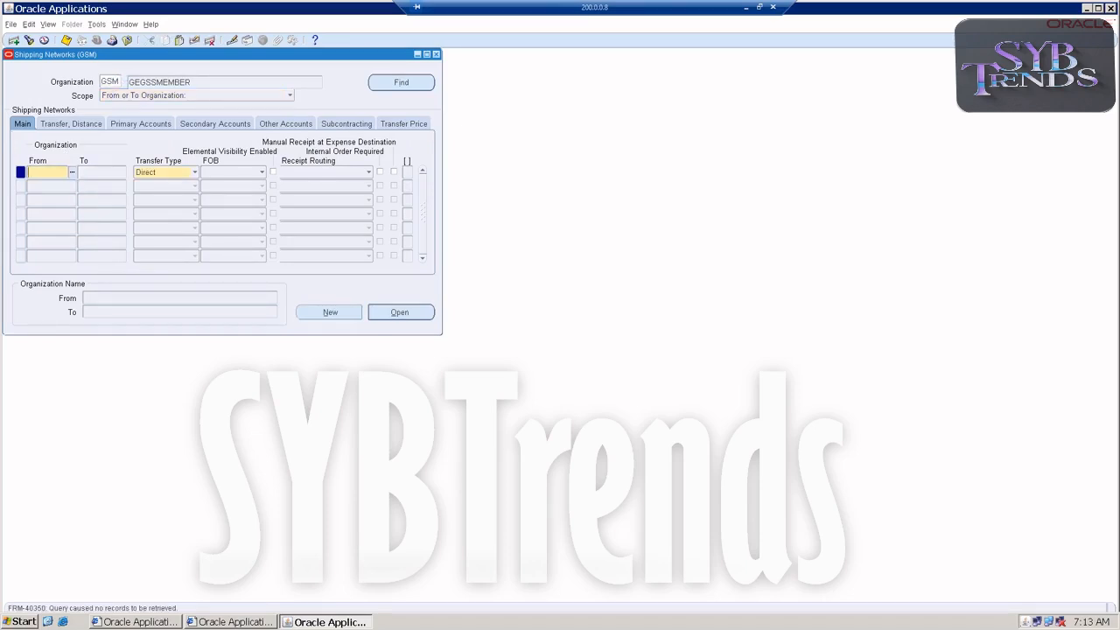
text(GSS)
key(Tab)
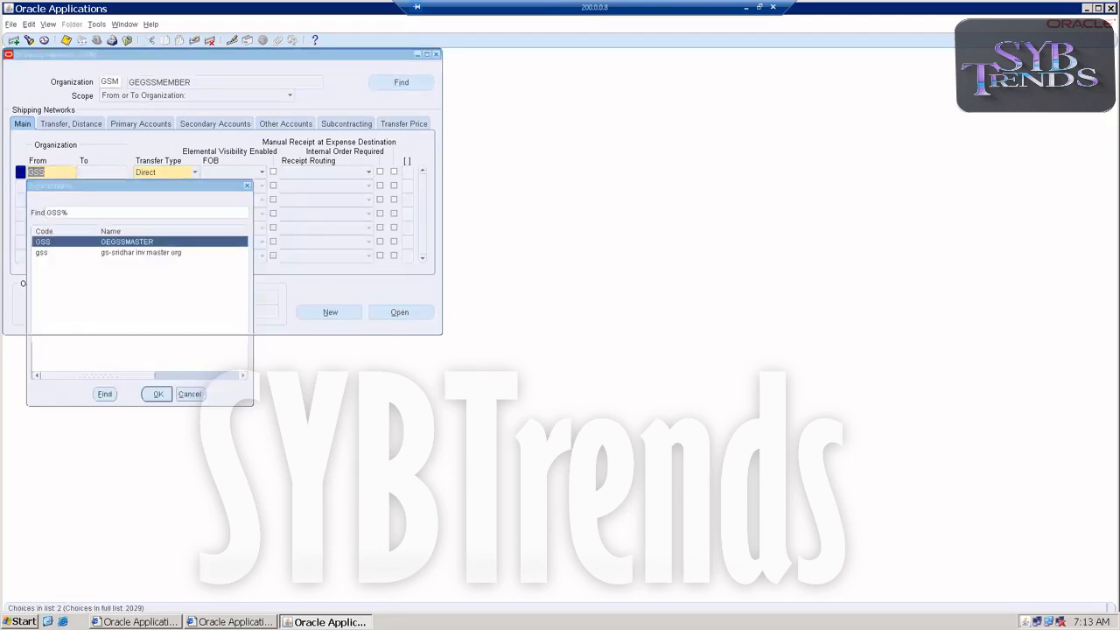
key(Return)
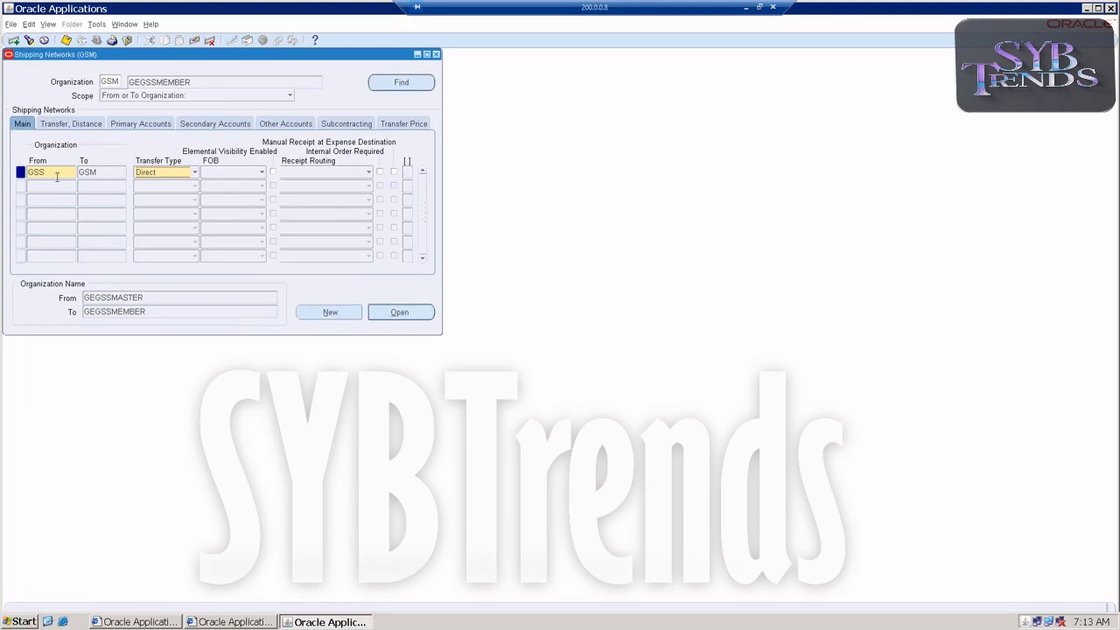
Set the network line's transfer type to Intransit, FOB to Receipt and receipt routing to Direct, and try to save it
click(166, 171)
click(163, 184)
click(217, 180)
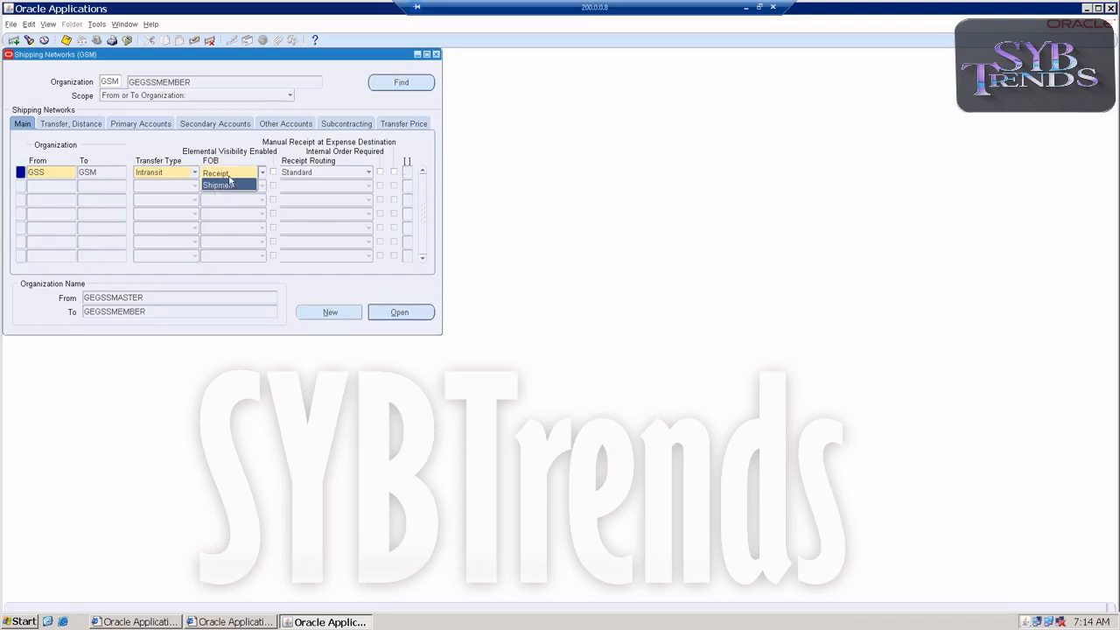
click(239, 172)
click(310, 175)
click(308, 197)
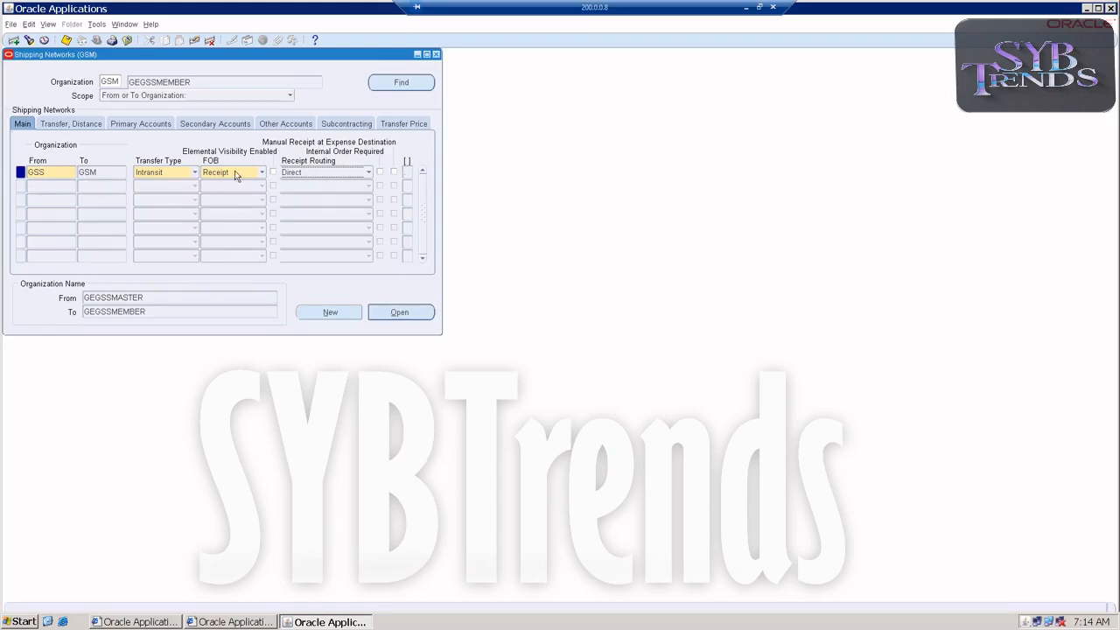
click(304, 173)
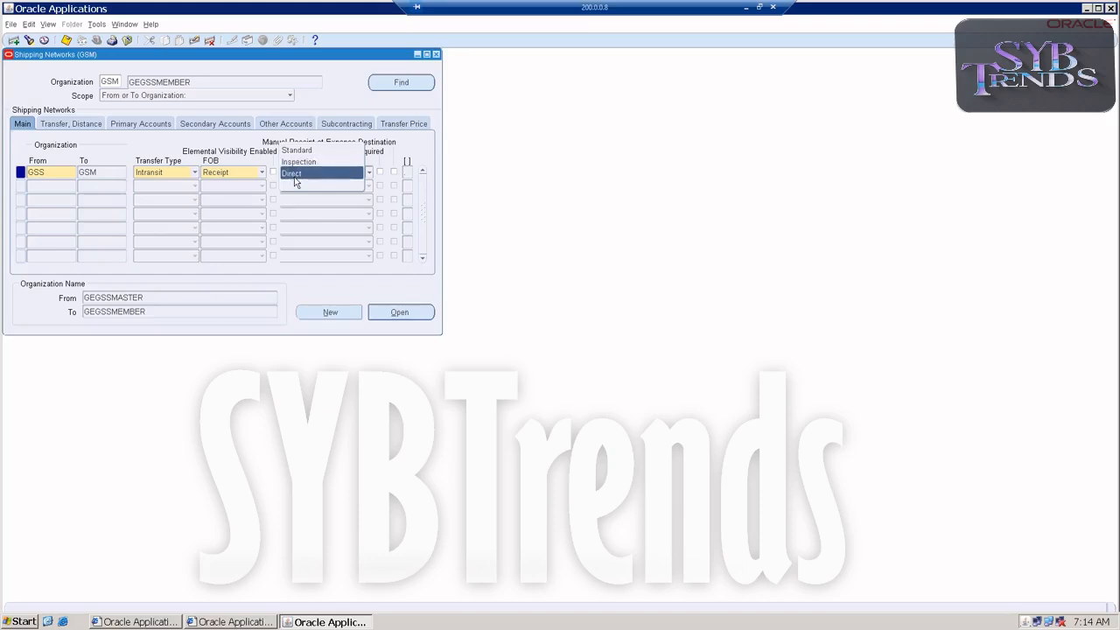
click(304, 174)
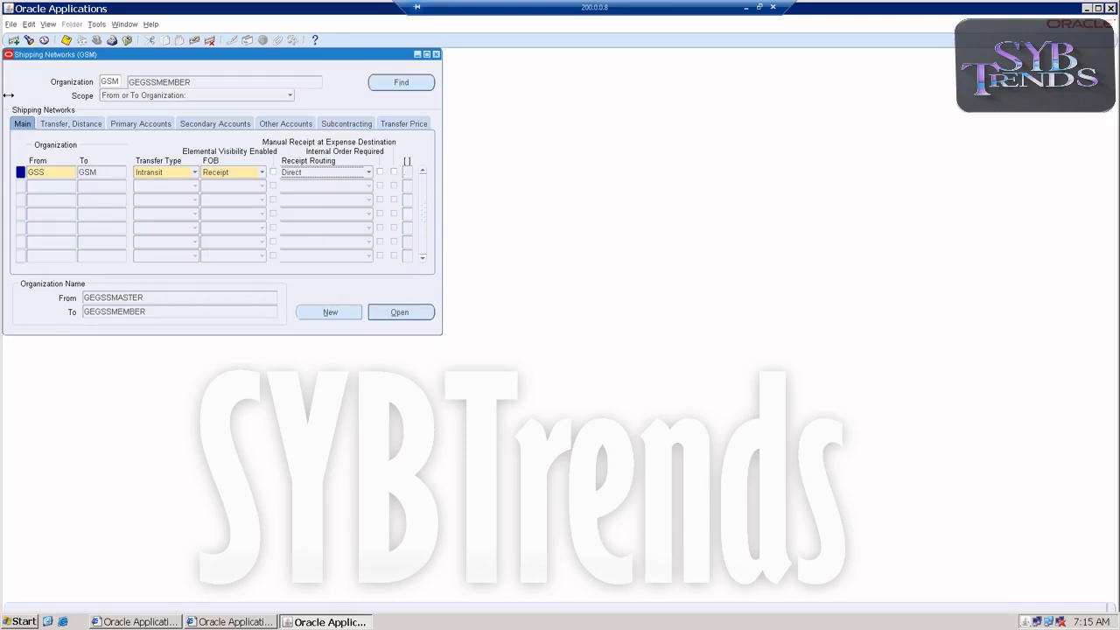
click(65, 39)
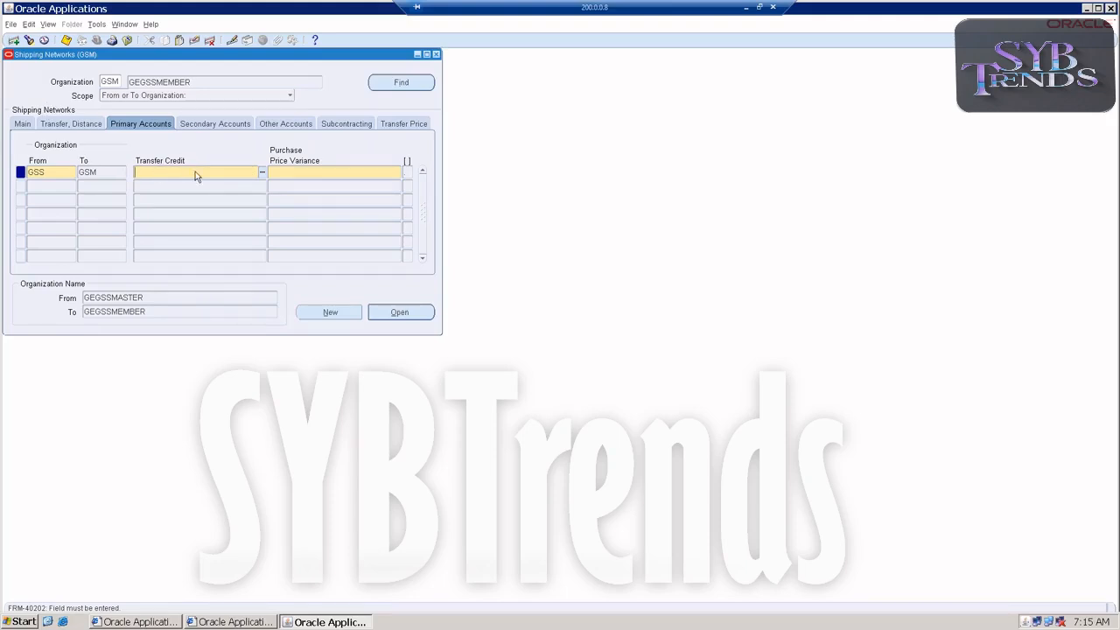
Enter 101.000.000.000.2000 as the Transfer Credit account, choosing Rents Paid for the account segment
click(262, 172)
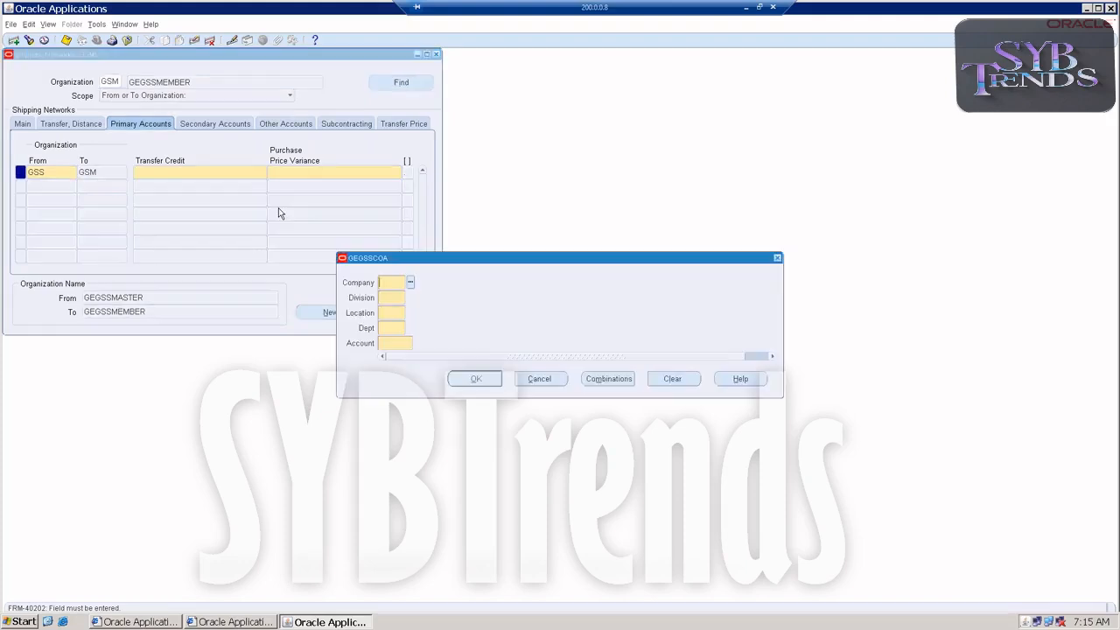
text(101)
key(Tab)
text(000)
key(Tab)
text(000)
key(Tab)
text(00)
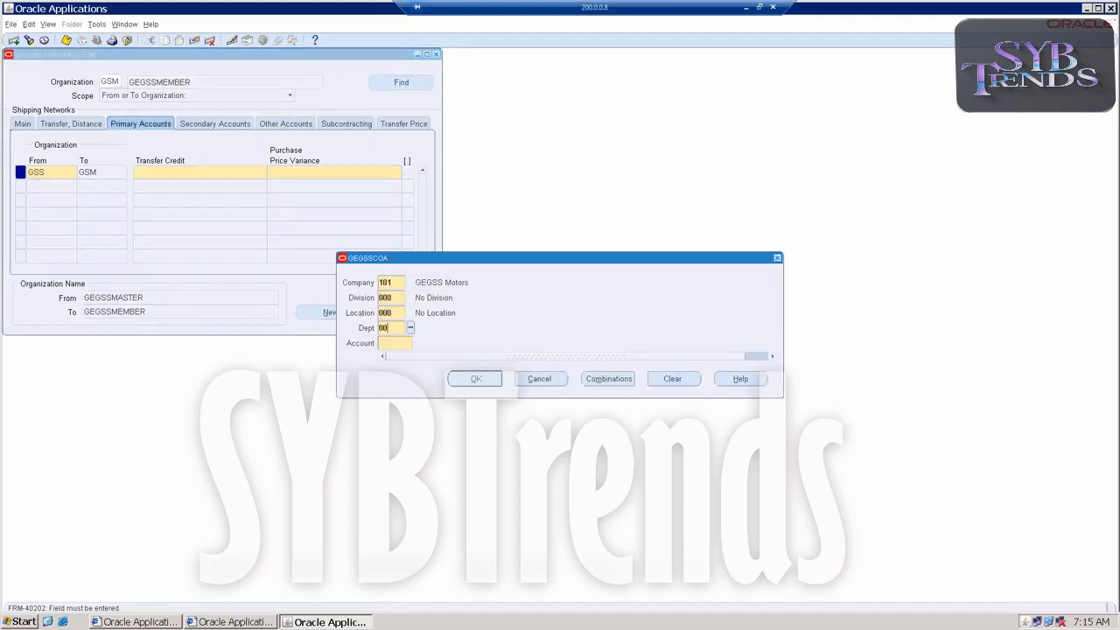
text(0)
key(Tab)
click(418, 343)
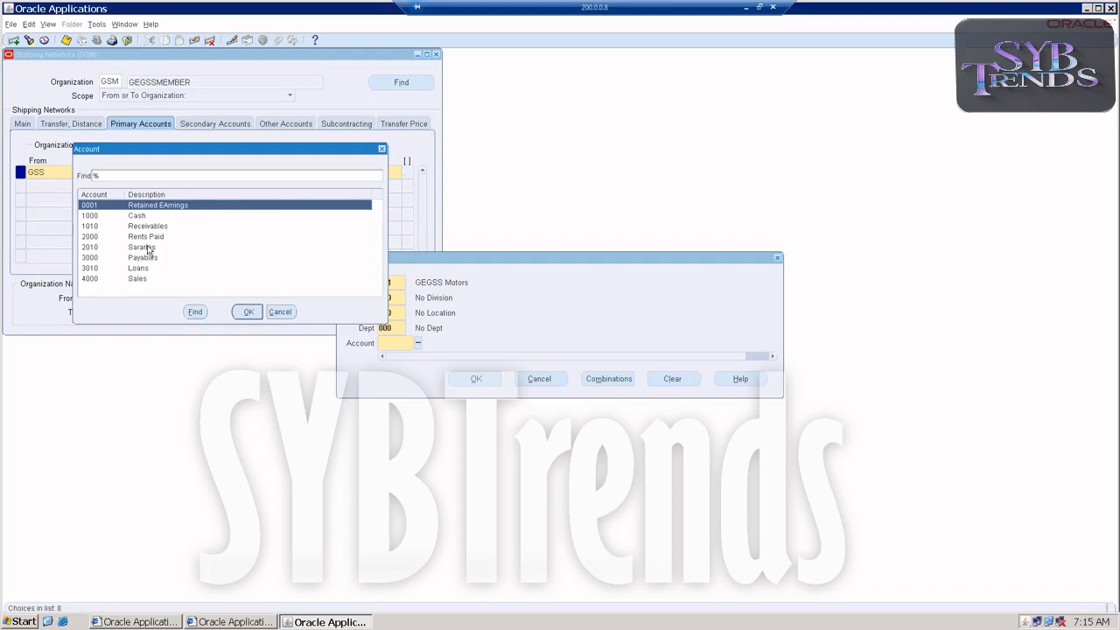
double_click(149, 236)
click(455, 382)
Copy the Transfer Credit account into the Purchase Price Variance account
double_click(197, 173)
triple_click(197, 172)
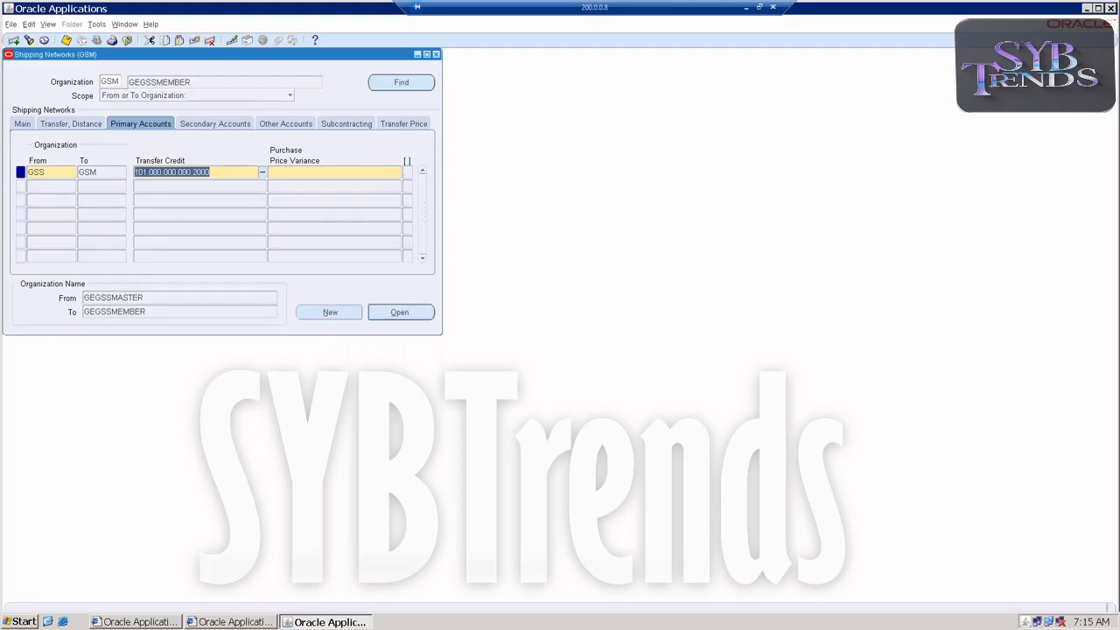
key(ctrl+c)
click(335, 172)
key(ctrl+v)
Paste the copied account combination as the Inter-Org Receivable and Inter-Org Payable accounts
click(199, 128)
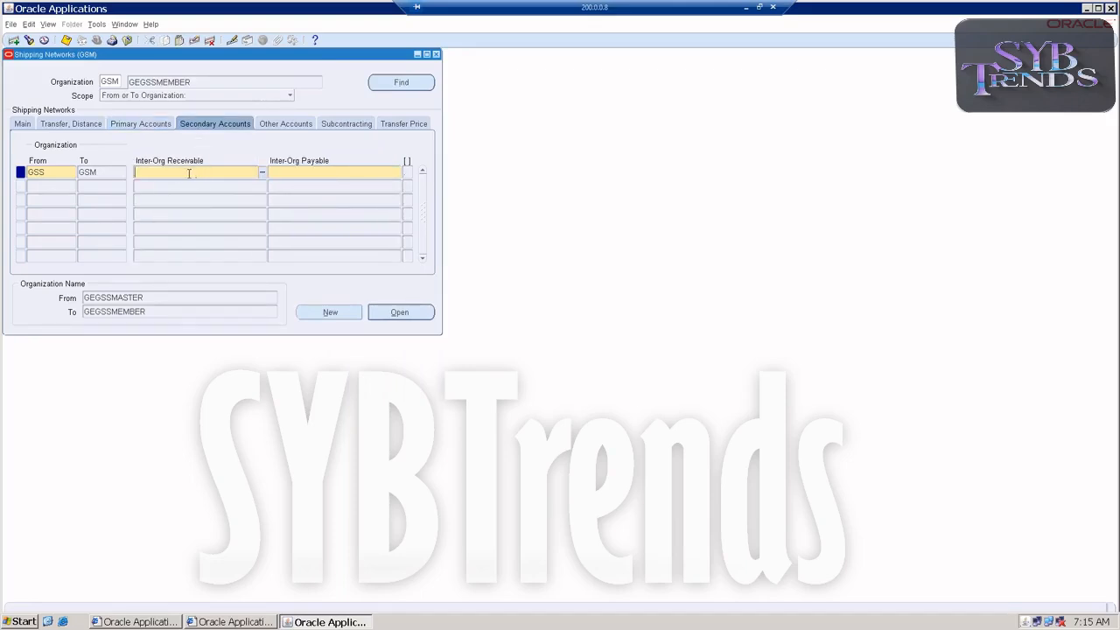
key(ctrl+v)
click(275, 173)
key(ctrl+v)
Paste the copied account combination as the Intransit Inventory account, save the shipping network and close the form
click(272, 128)
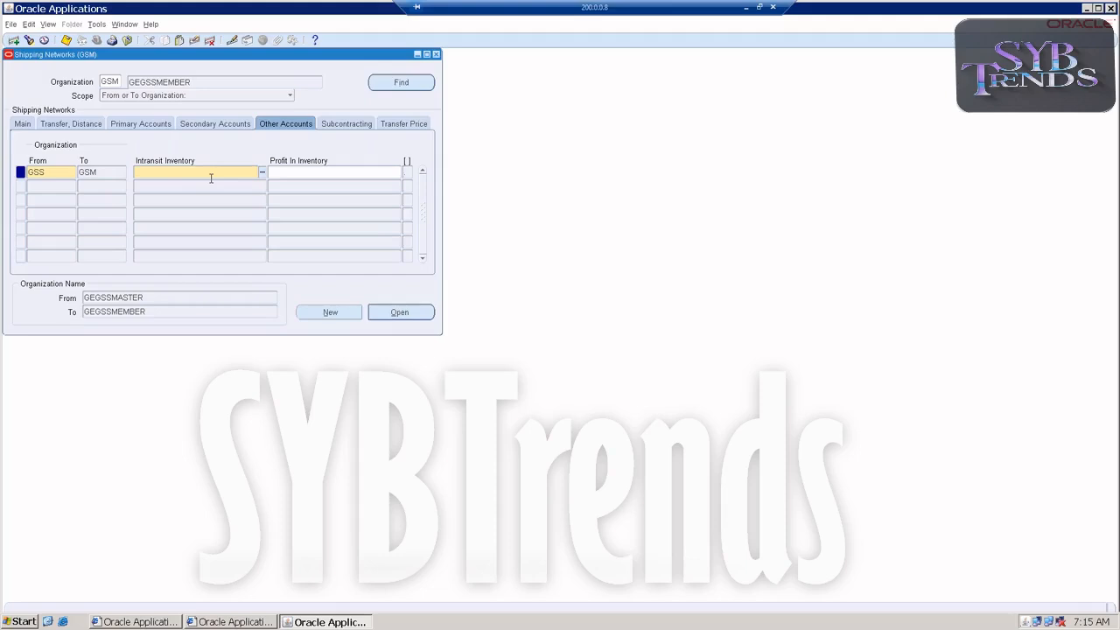
key(ctrl+v)
key(Tab)
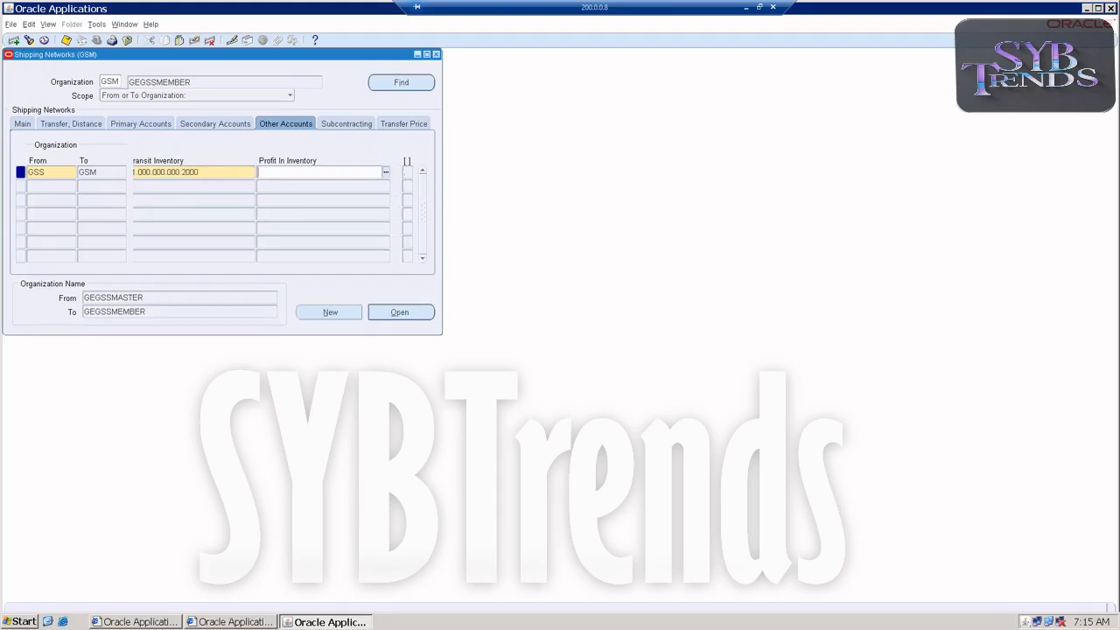
click(67, 40)
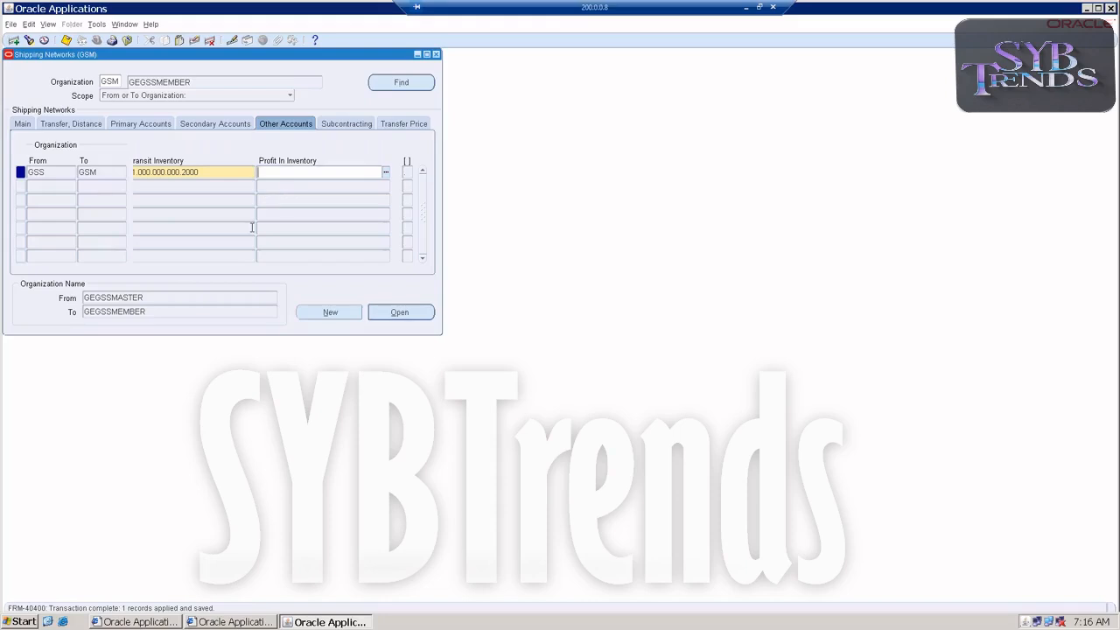
click(436, 55)
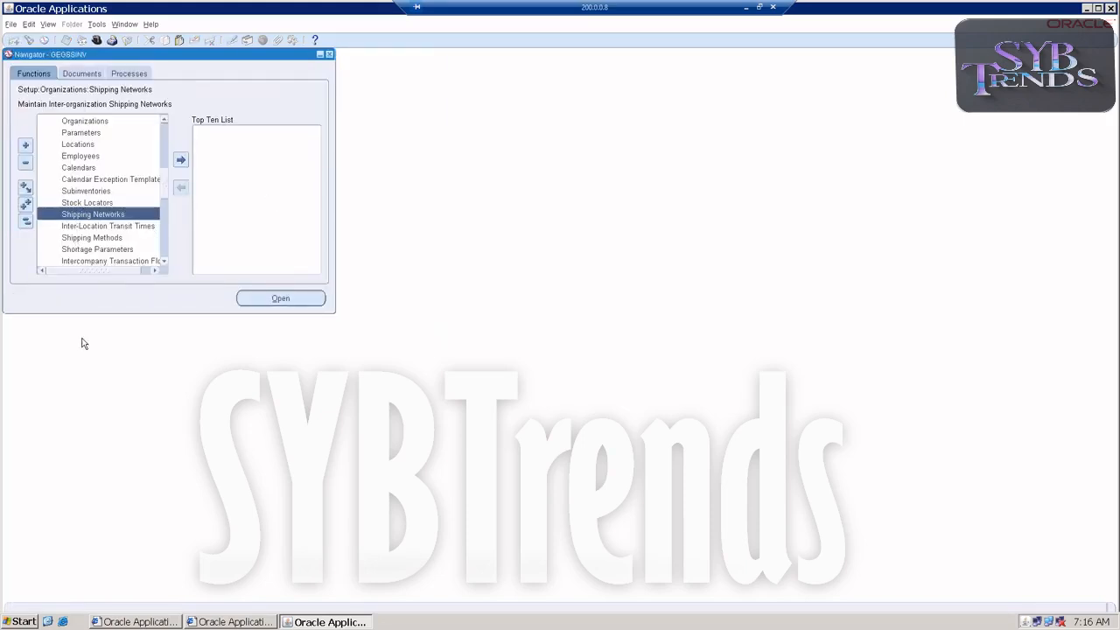
scroll(91, 226, up, 2)
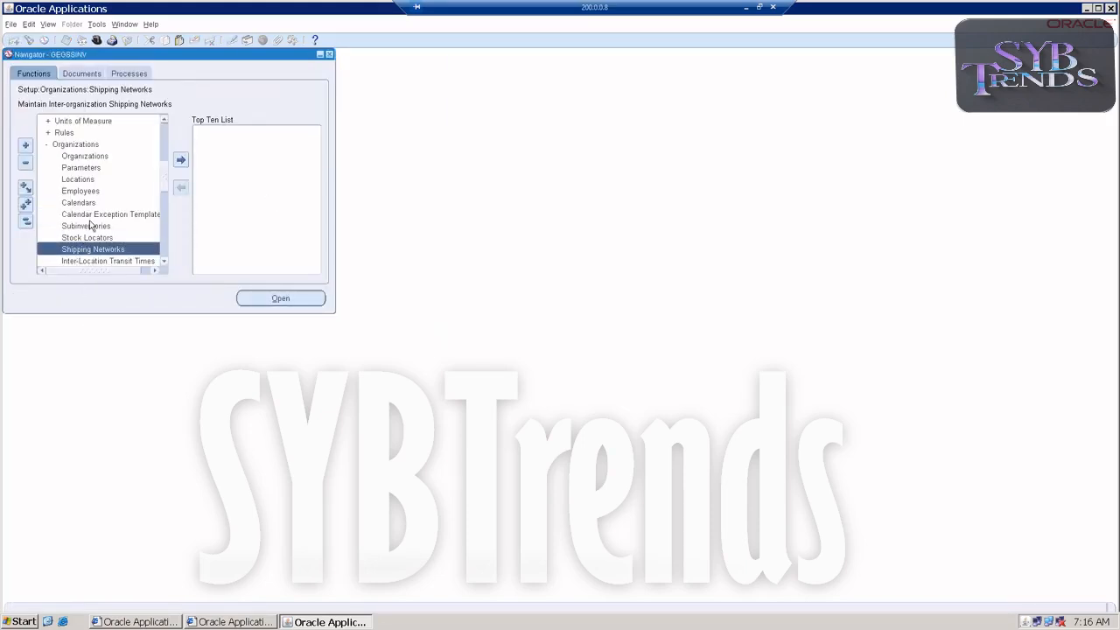
scroll(91, 203, up, 1)
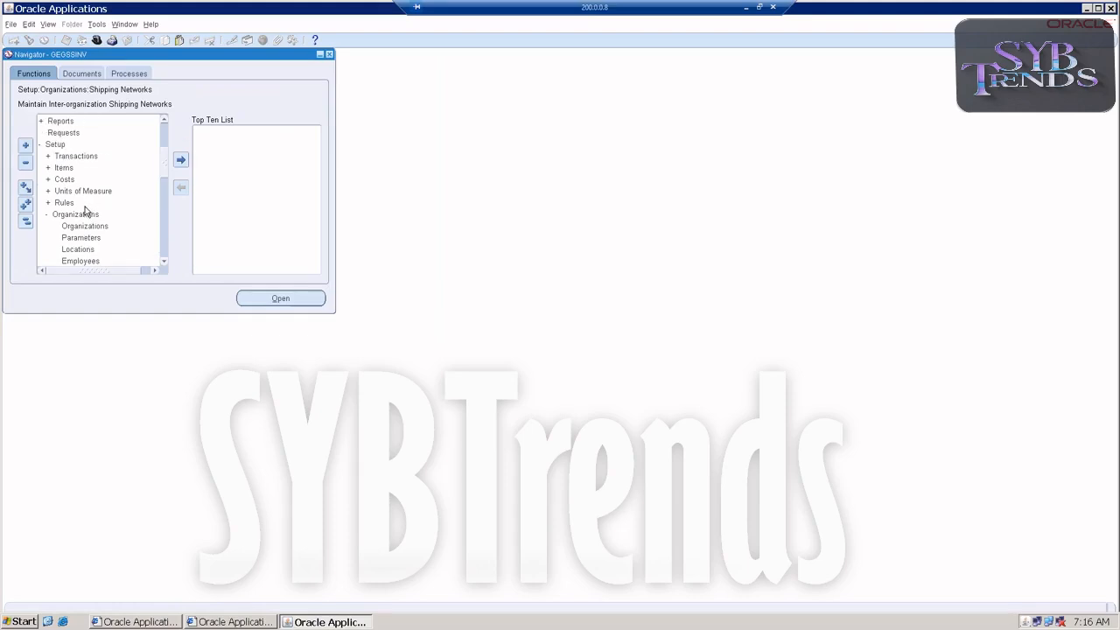
double_click(76, 156)
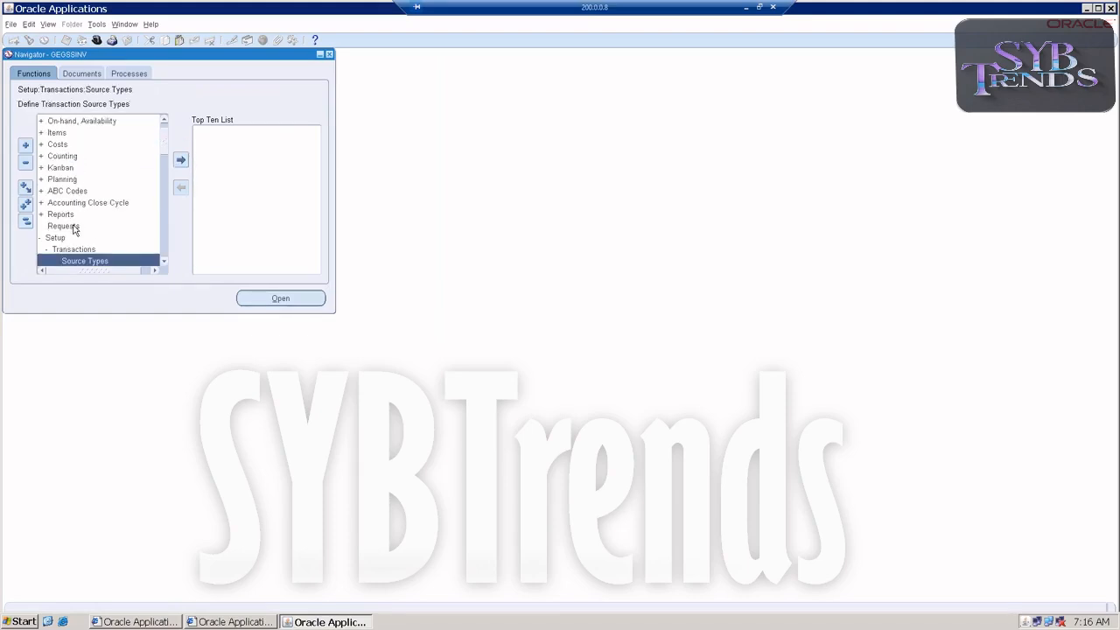
scroll(84, 142, up, 1)
double_click(80, 123)
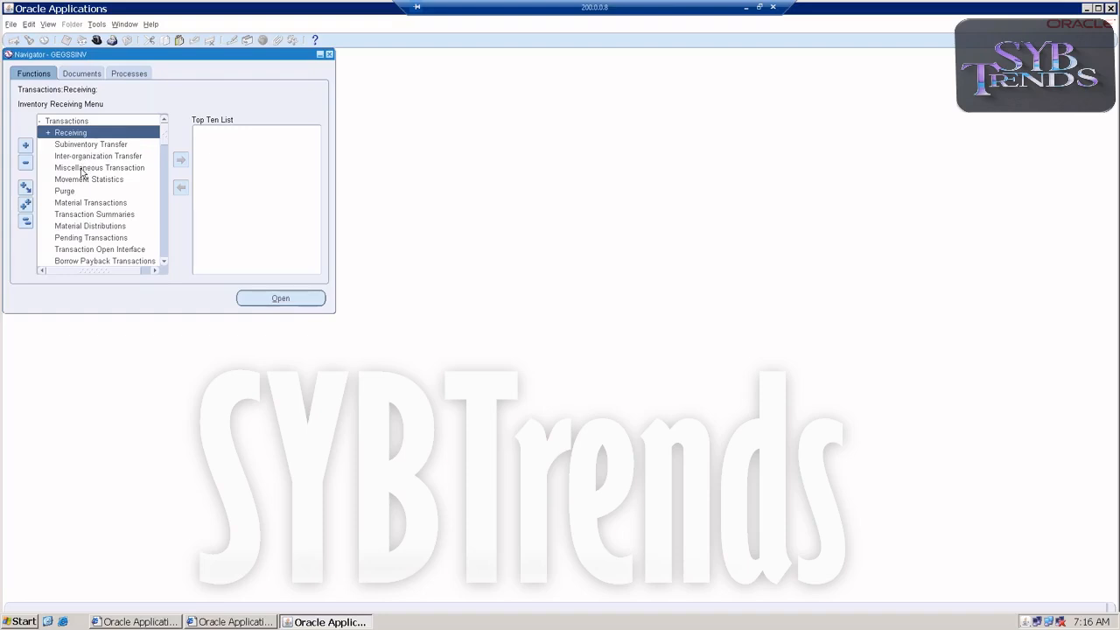
click(85, 168)
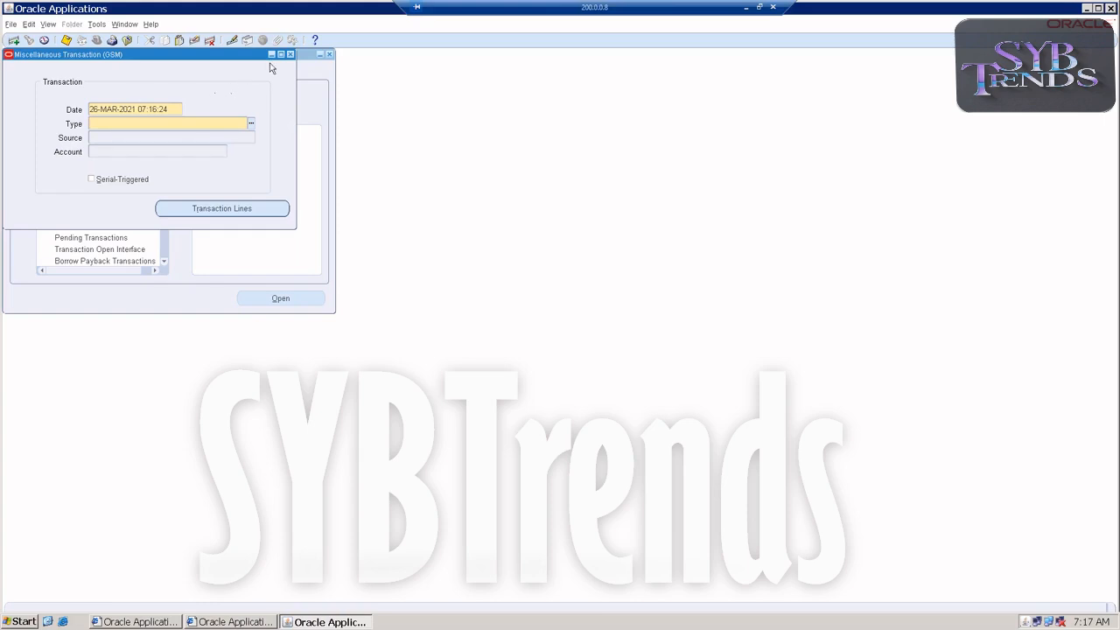
click(291, 54)
Go to the organization setup functions and open the Shipping Networks form
double_click(56, 121)
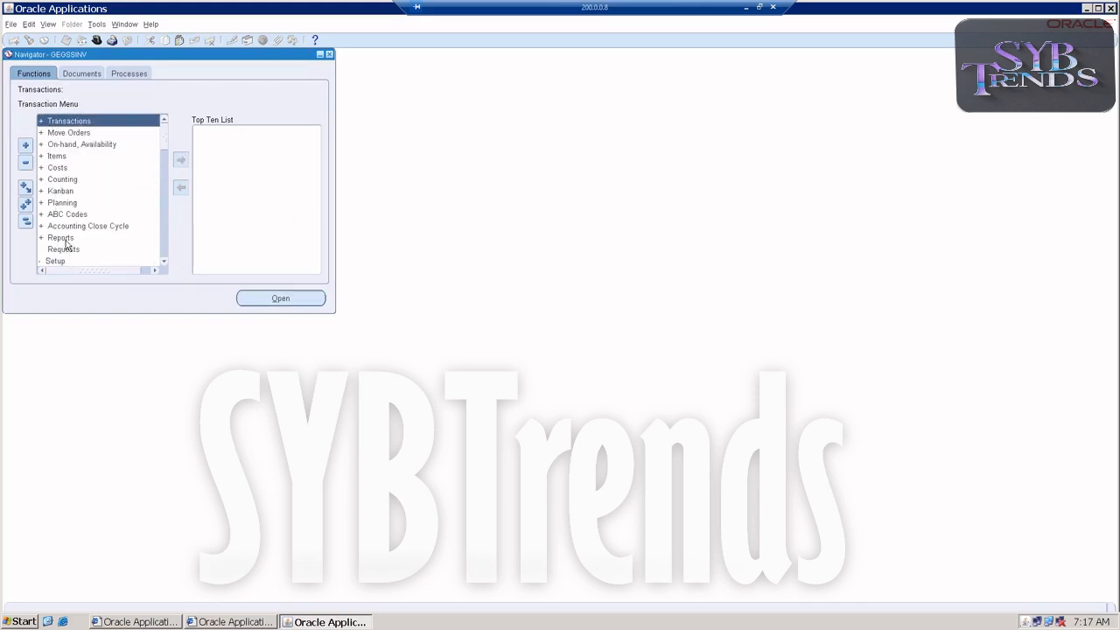
scroll(70, 232, down, 2)
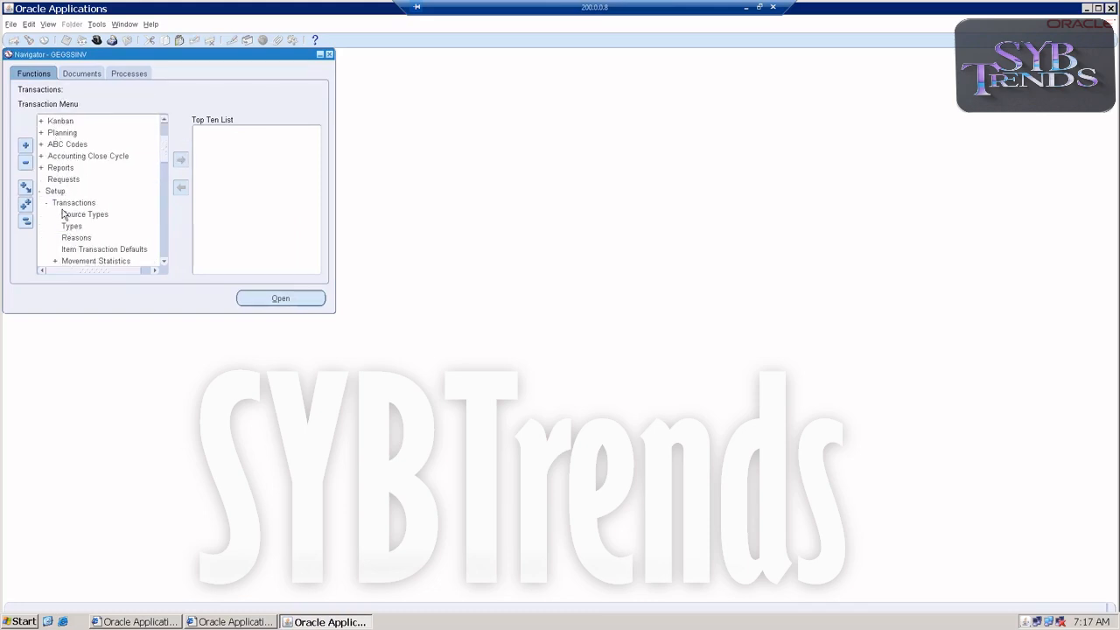
scroll(63, 226, down, 2)
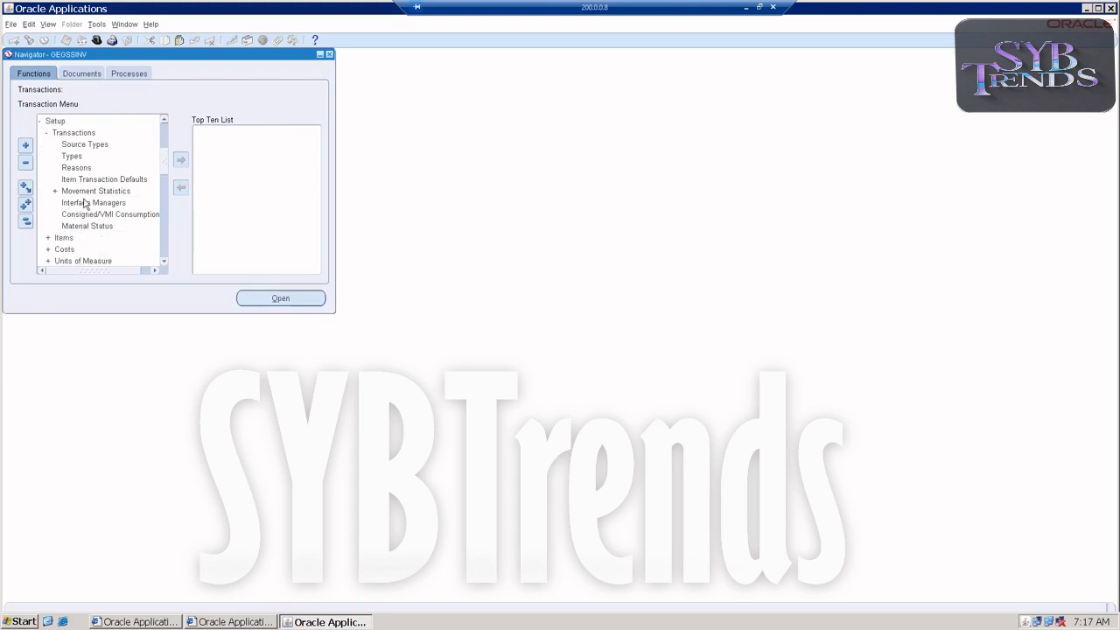
scroll(74, 181, up, 2)
scroll(72, 201, down, 3)
scroll(72, 210, down, 2)
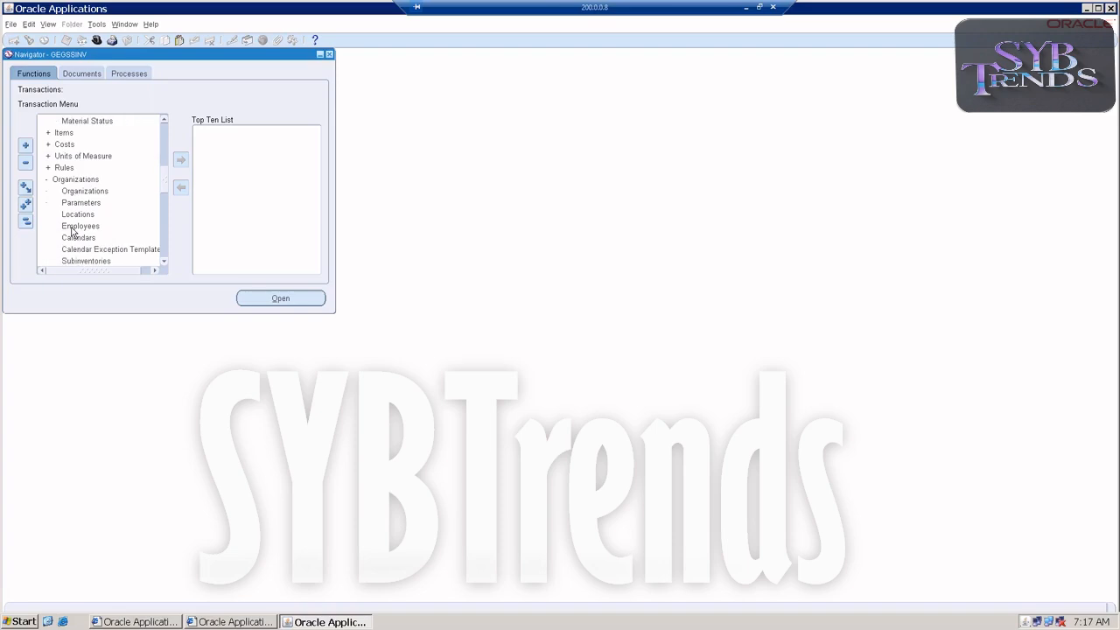
scroll(76, 253, down, 1)
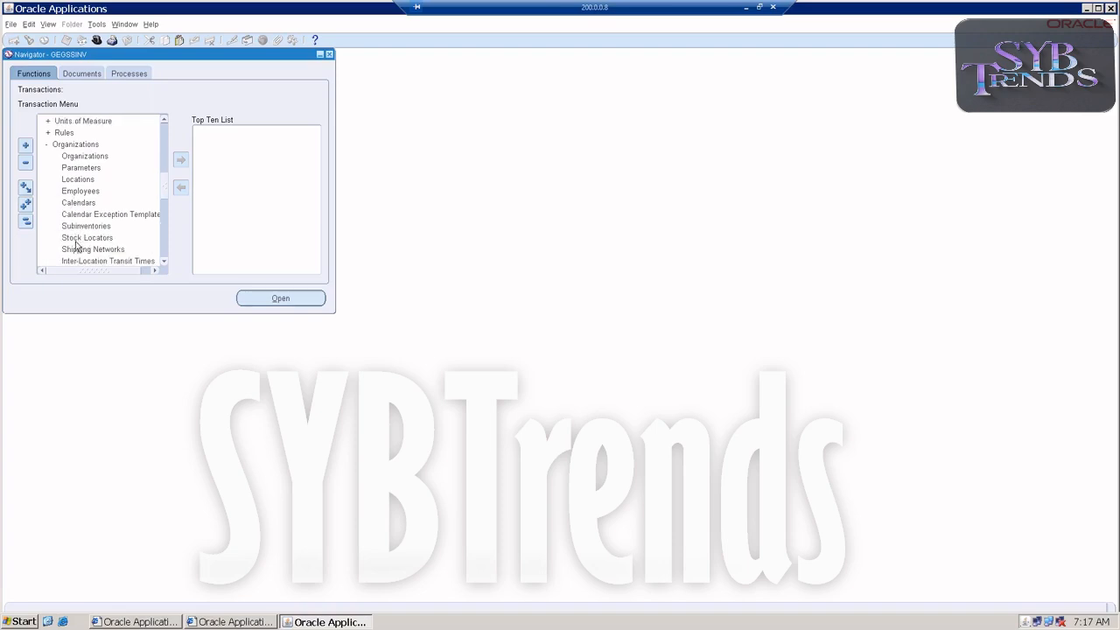
double_click(75, 249)
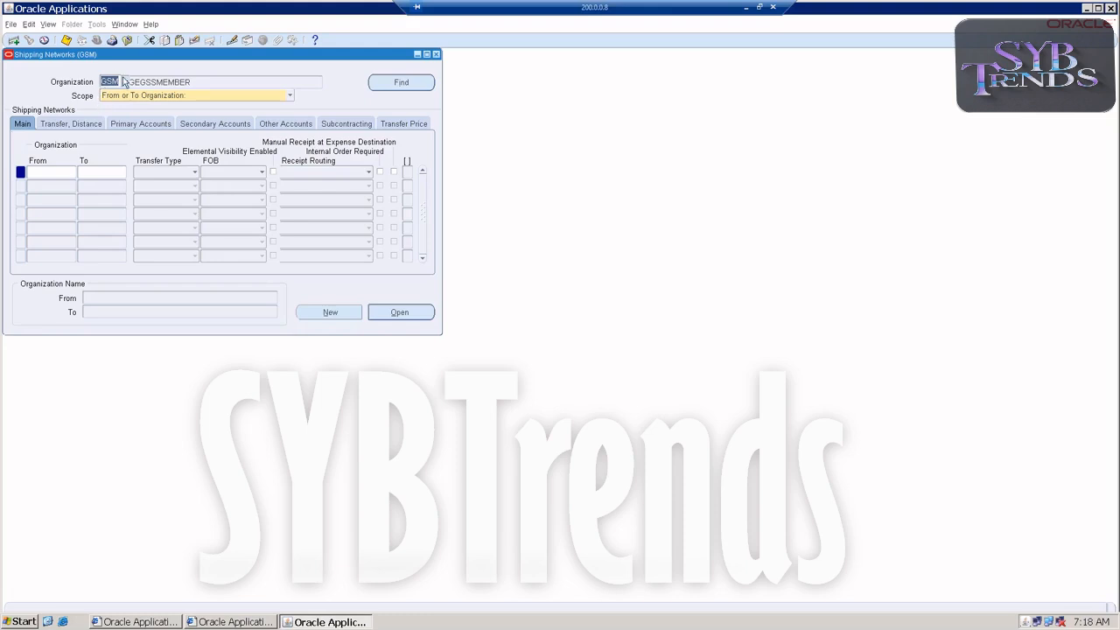
Select organization GSS in the Shipping Networks form and find its existing networks
key(ctrl+l)
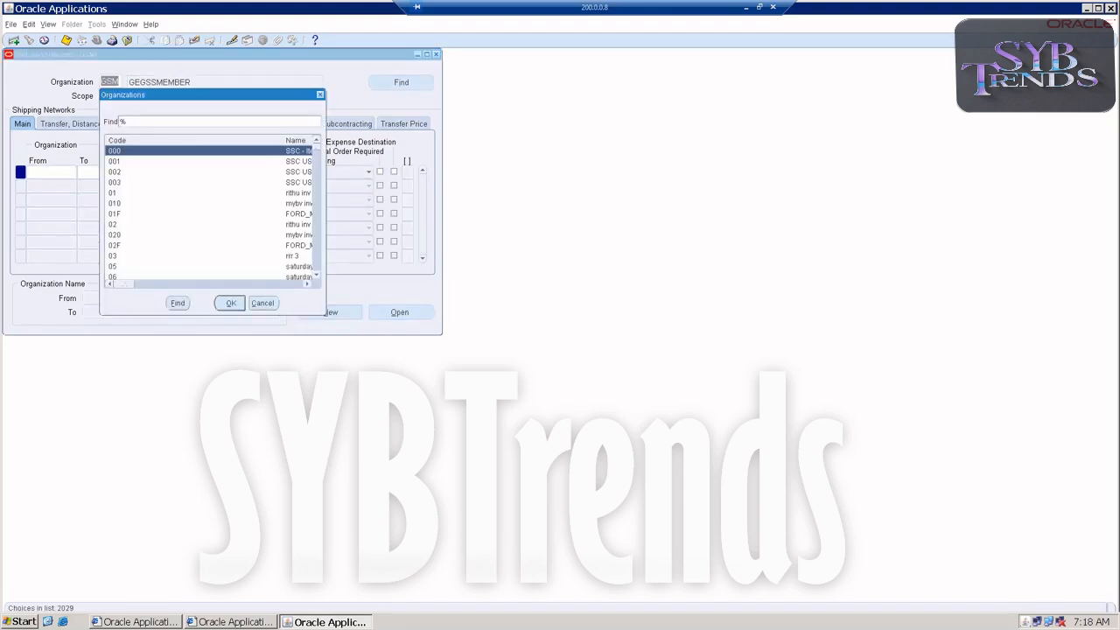
text(gs)
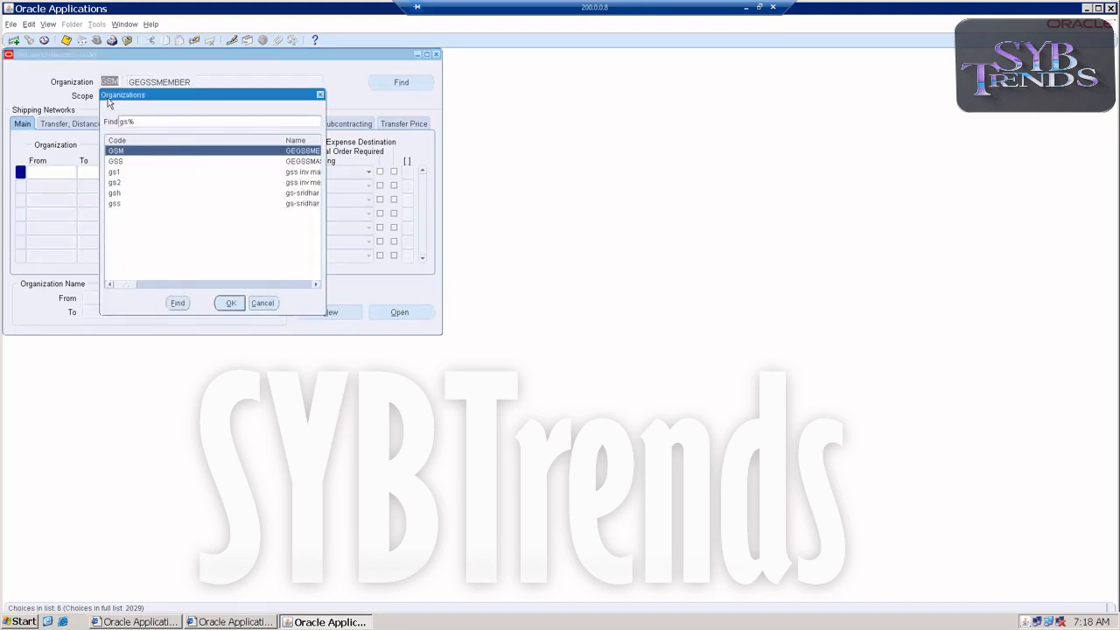
double_click(115, 162)
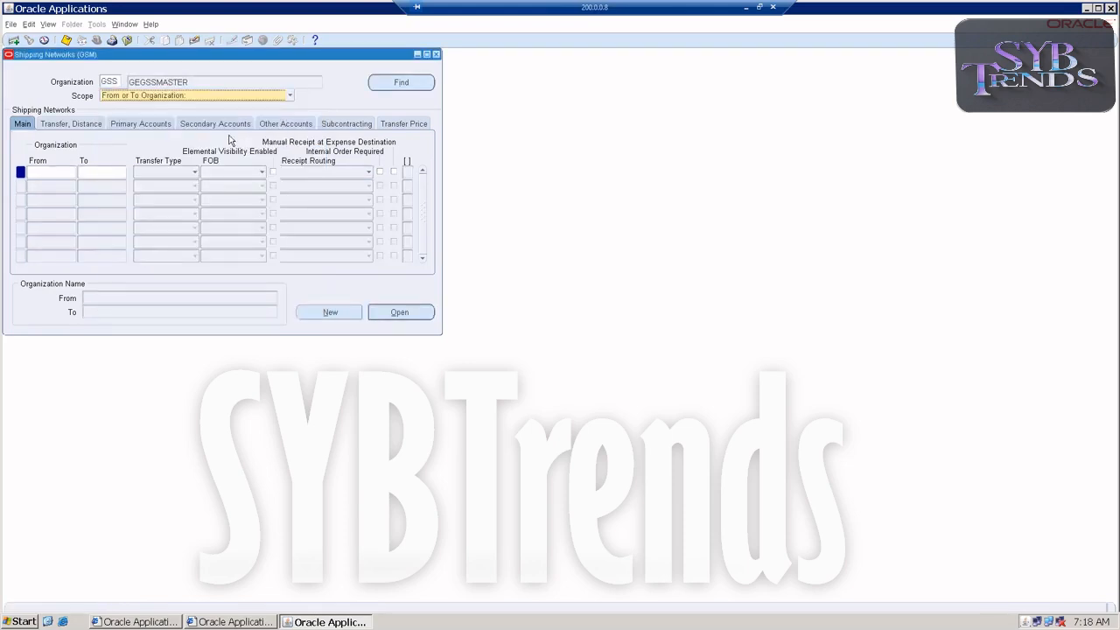
click(369, 88)
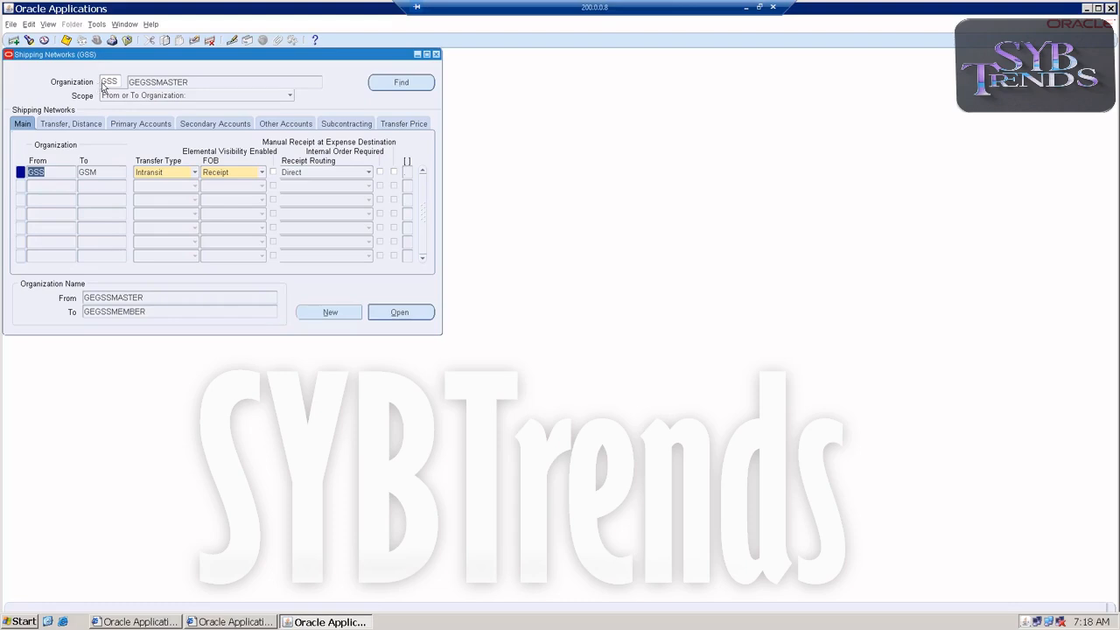
Try a second shipping network row from GSM to GSS, clear the record and close the form
click(51, 189)
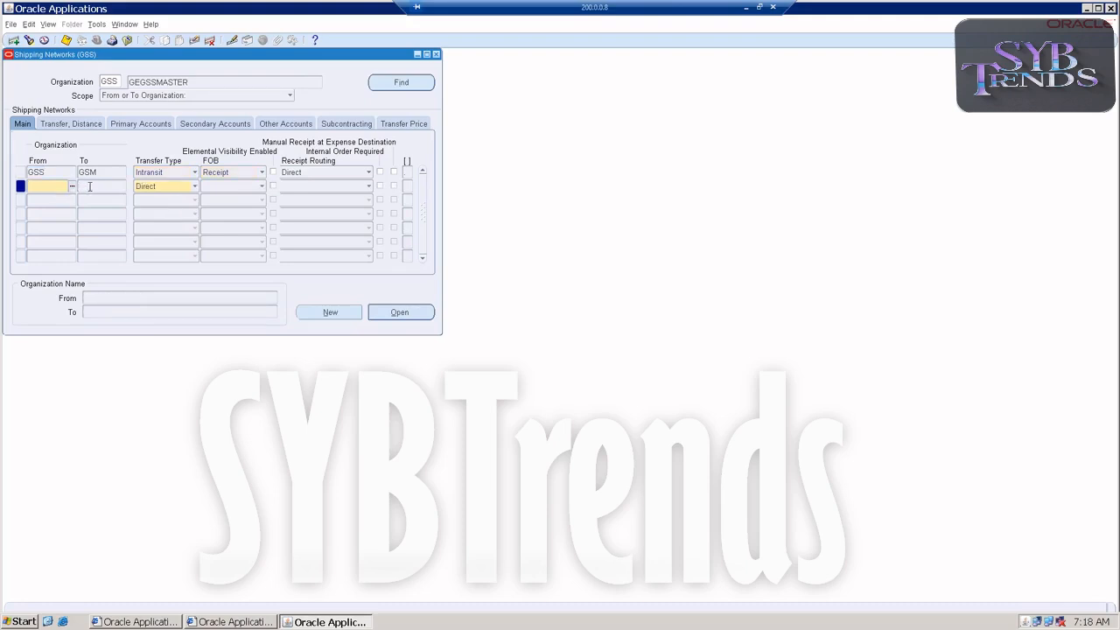
text(GSM)
key(Tab)
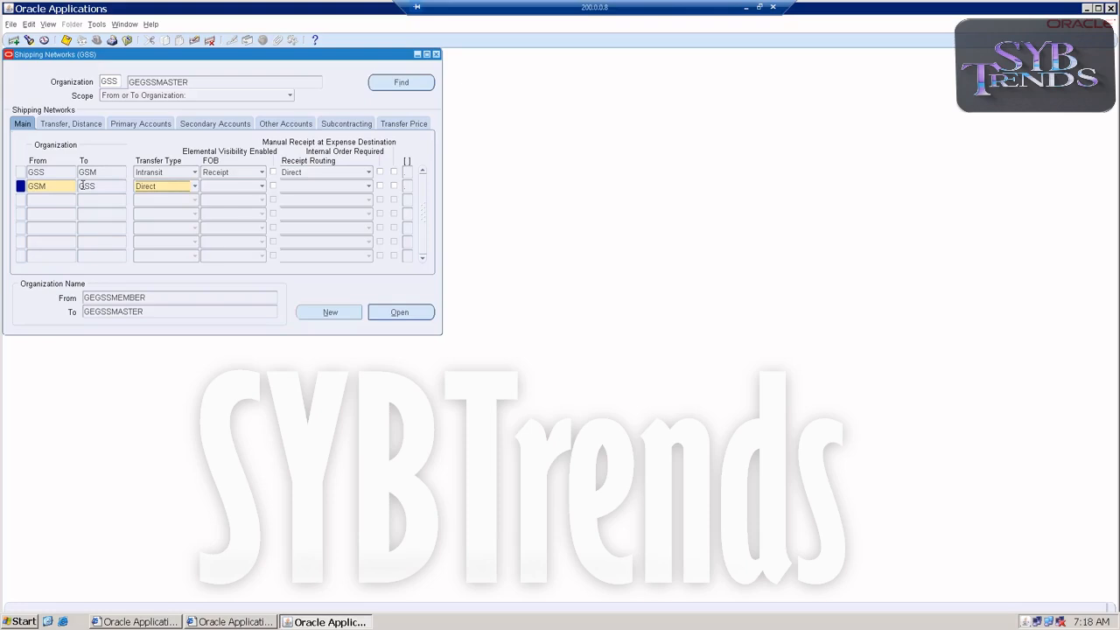
click(195, 41)
click(436, 54)
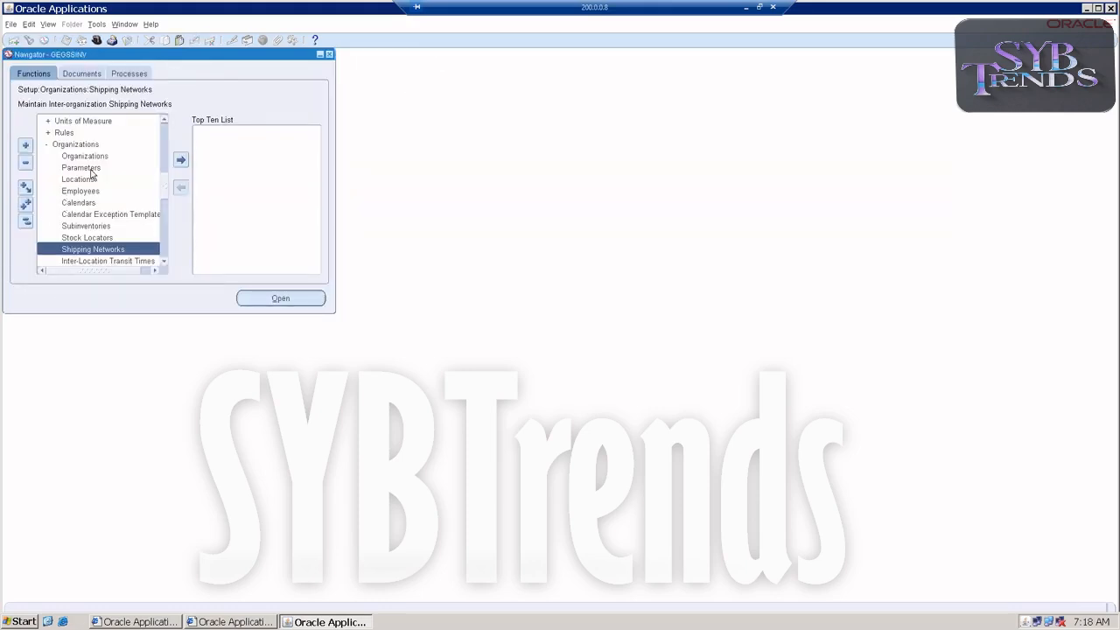
Open a Miscellaneous Transaction, set its type to Miscellaneous receipt and open the transaction lines
scroll(97, 175, up, 6)
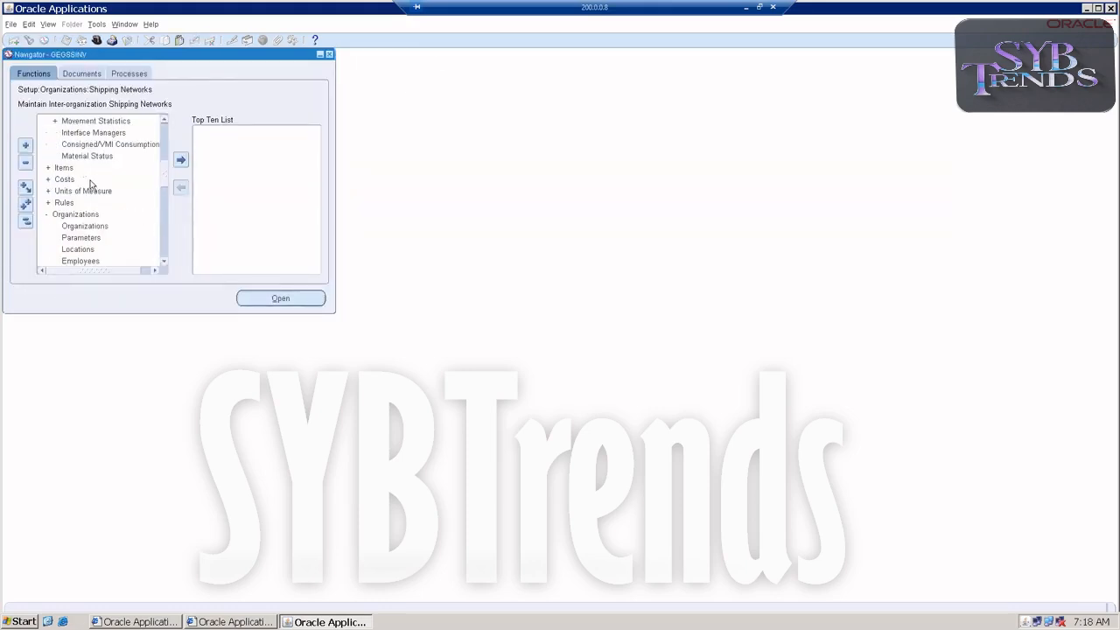
scroll(102, 165, up, 3)
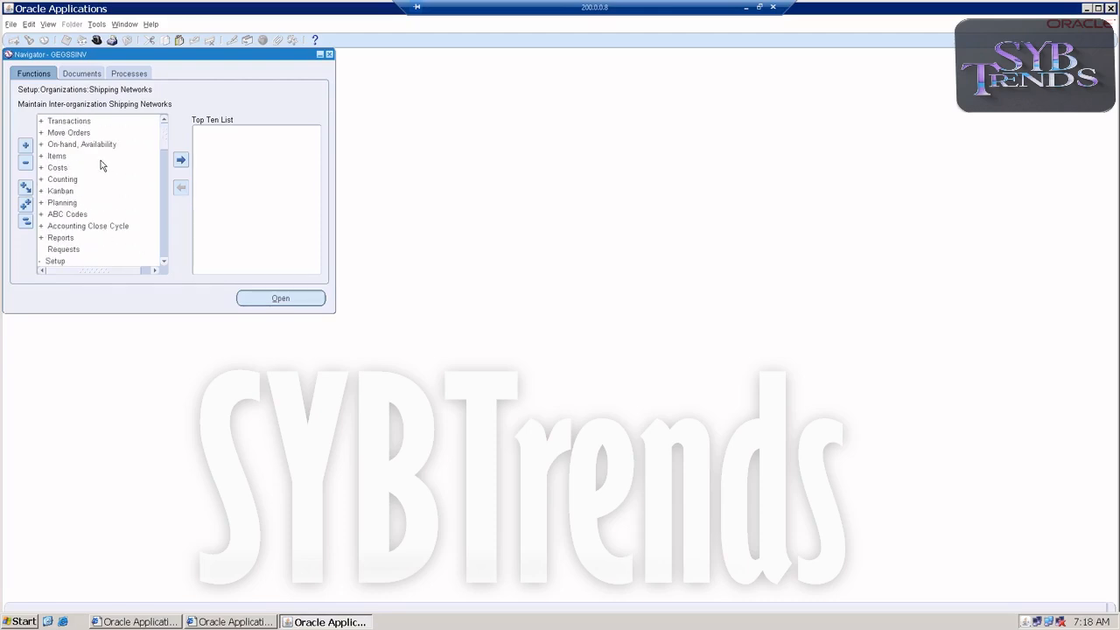
double_click(72, 123)
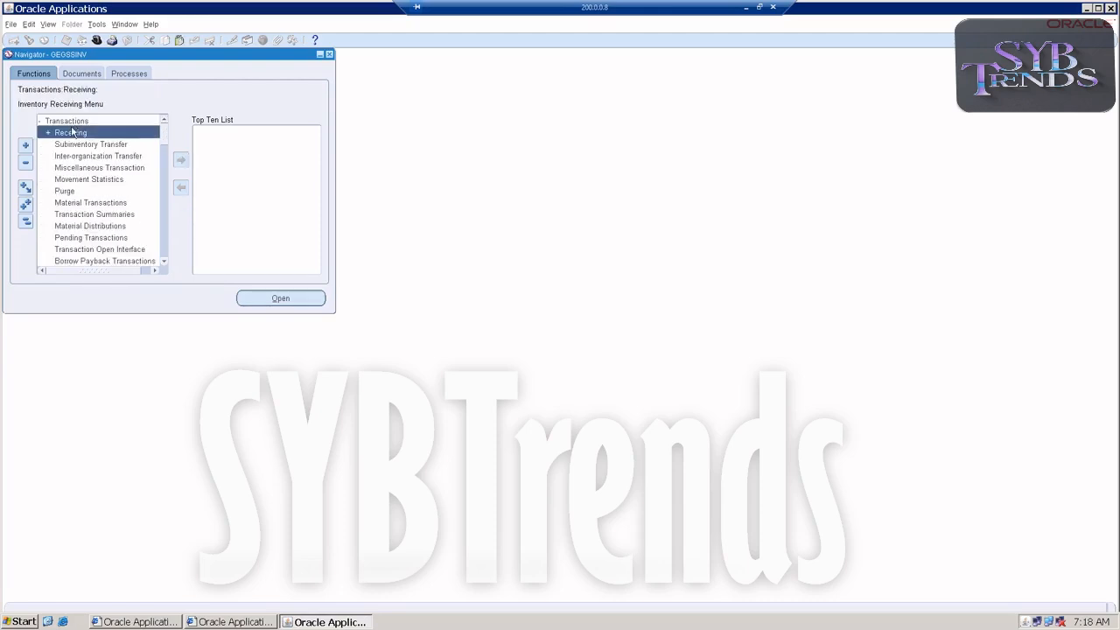
double_click(75, 167)
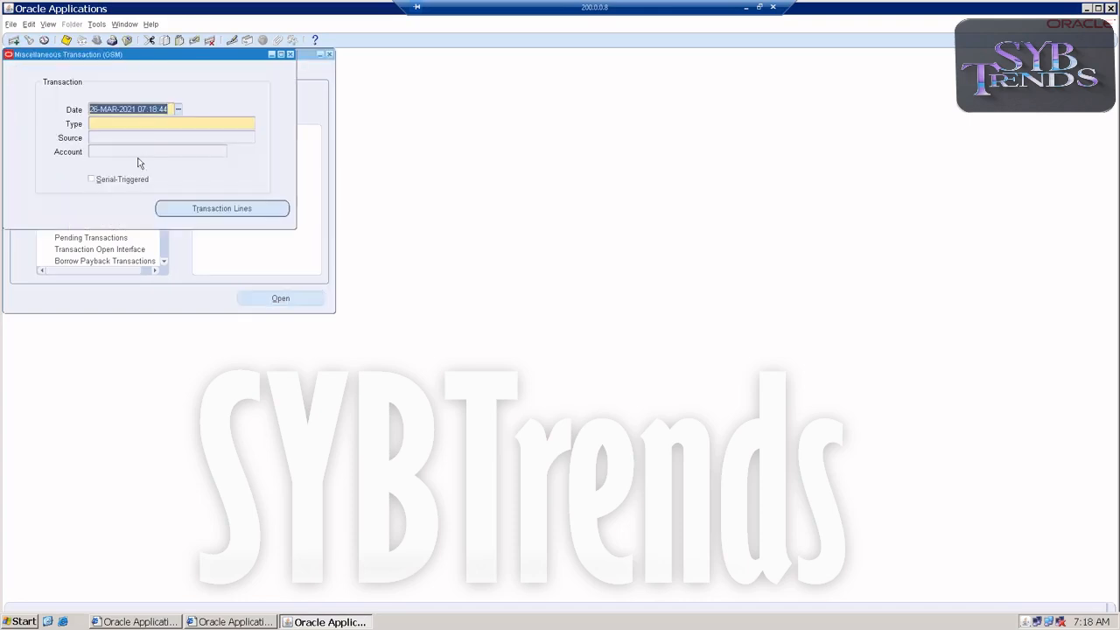
text(mis)
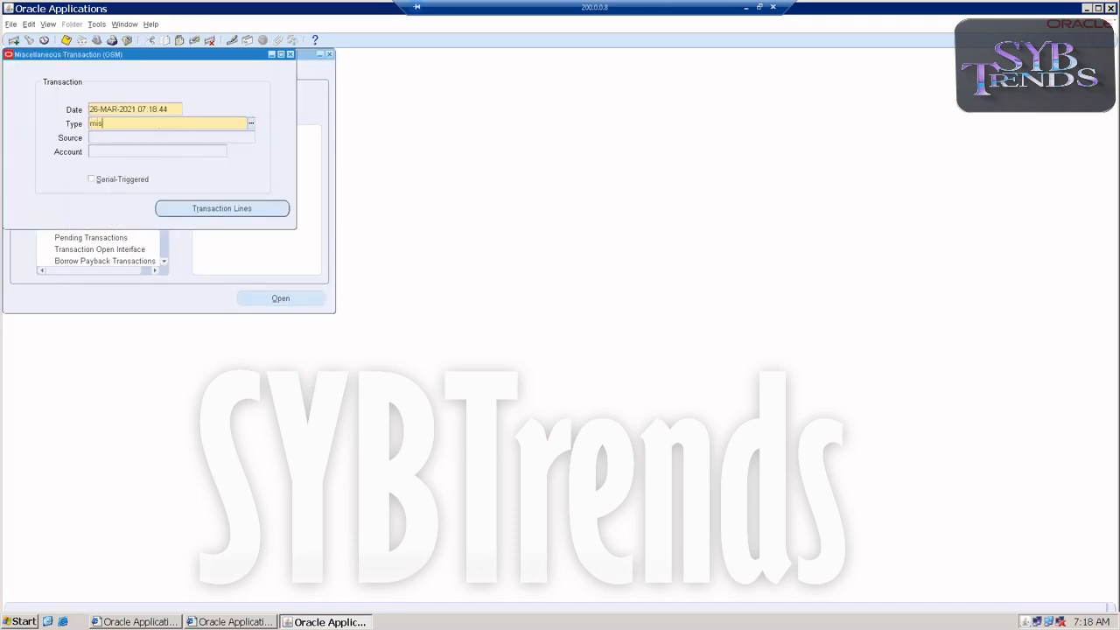
key(Tab)
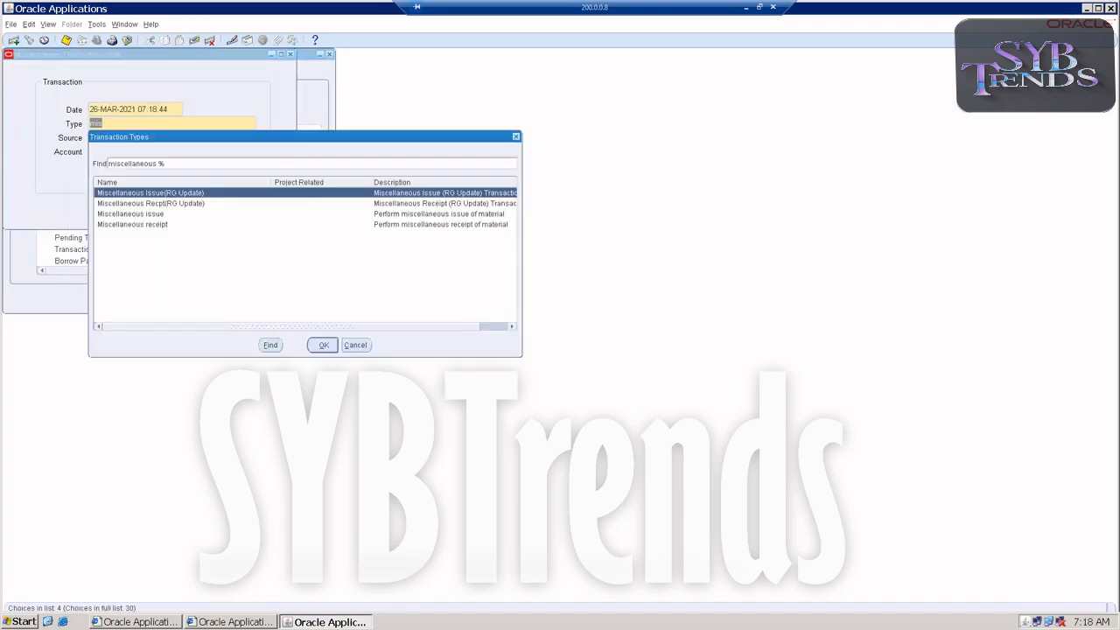
double_click(137, 225)
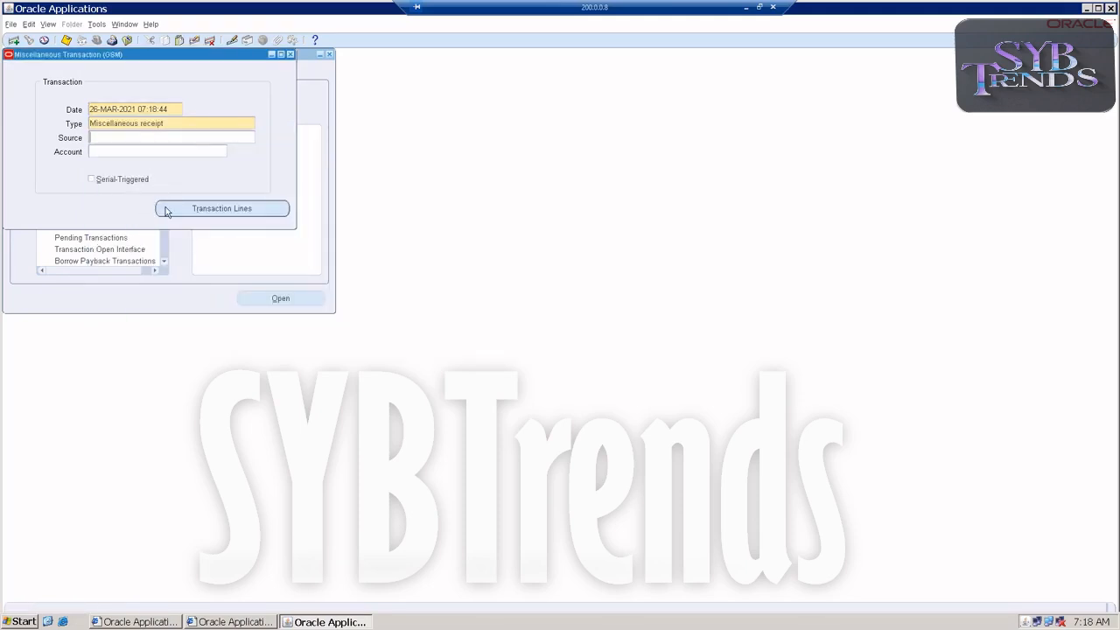
click(166, 211)
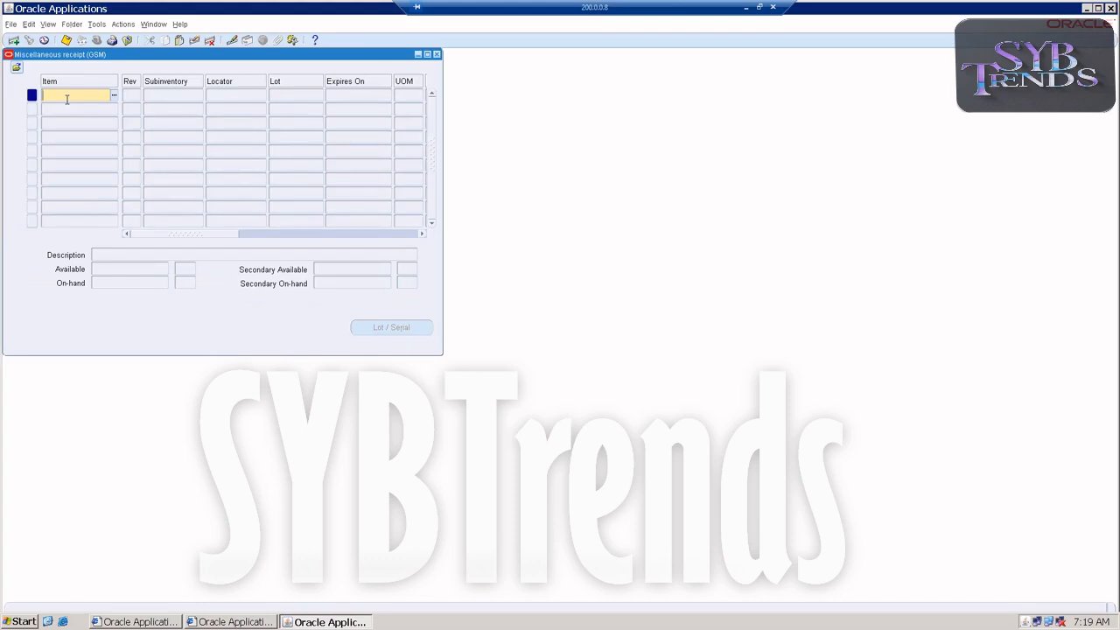
Enter item GEGSSIO on the receipt line with subinventory Store1 and quantity 1000
text(GEGSSIO)
key(Tab)
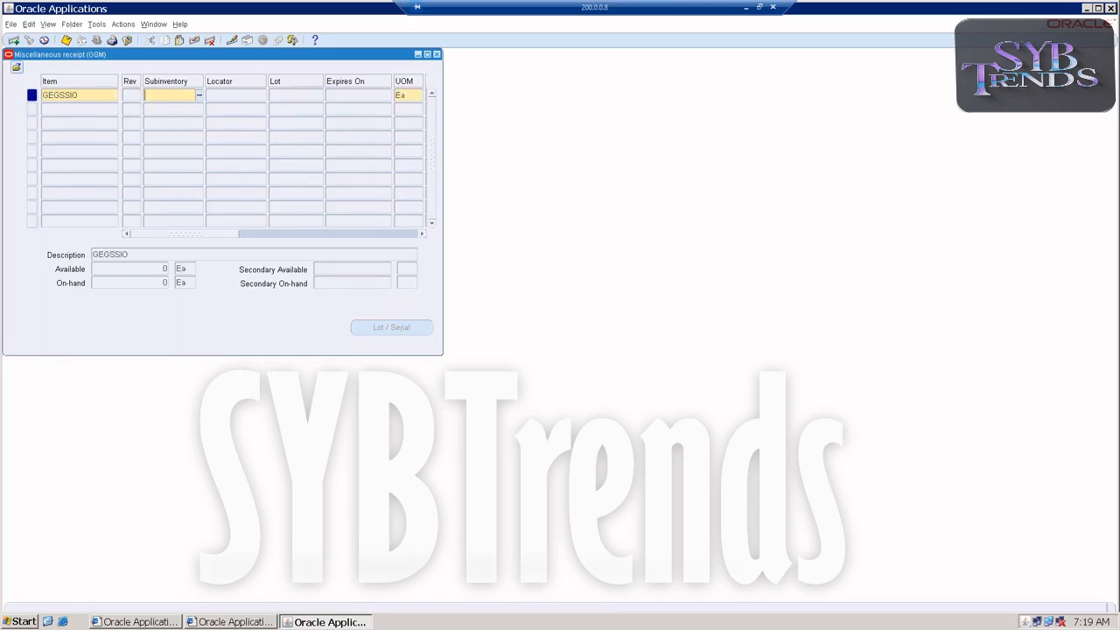
click(201, 94)
click(303, 317)
drag(193, 236, 232, 229)
click(351, 97)
text(1000)
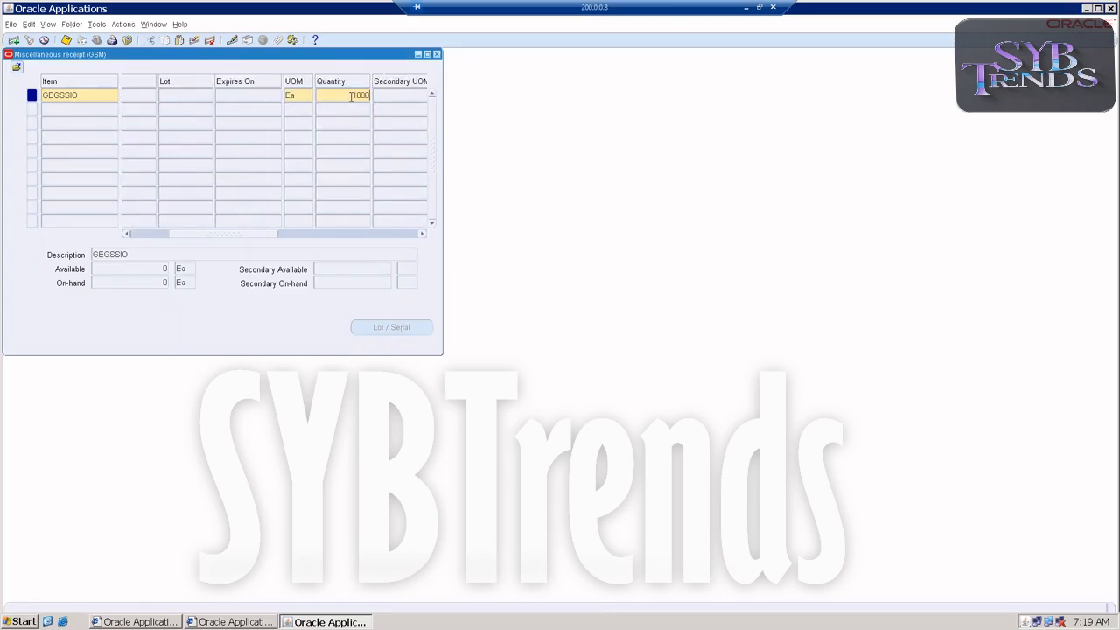
key(Tab)
key(Tab)
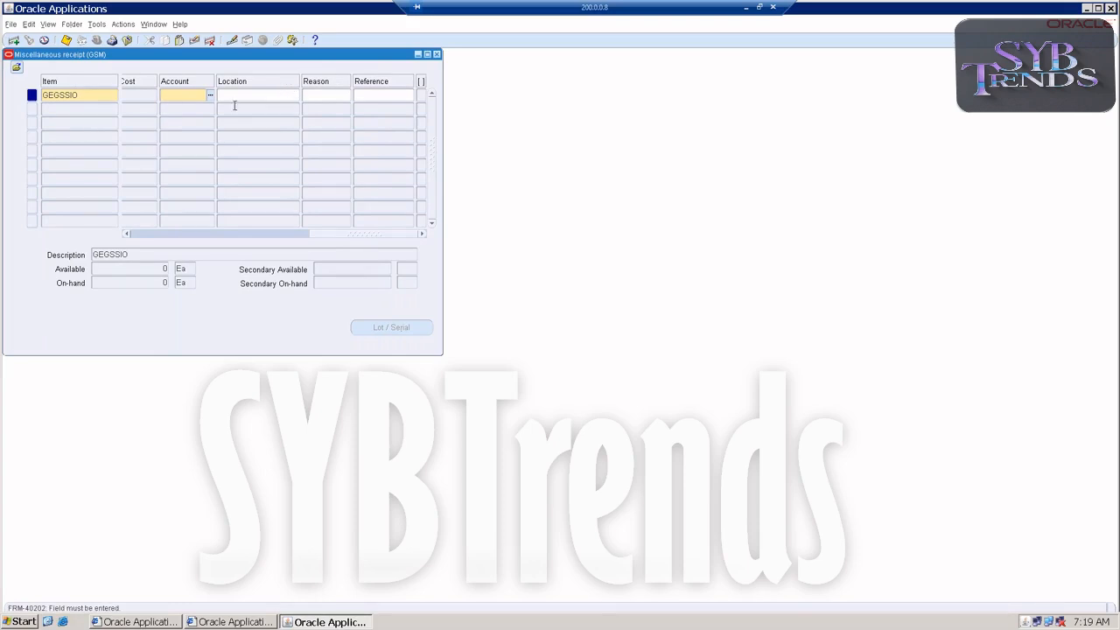
Enter 101.000.000.000.2000 as the receipt line's account and close the miscellaneous receipt forms
click(211, 97)
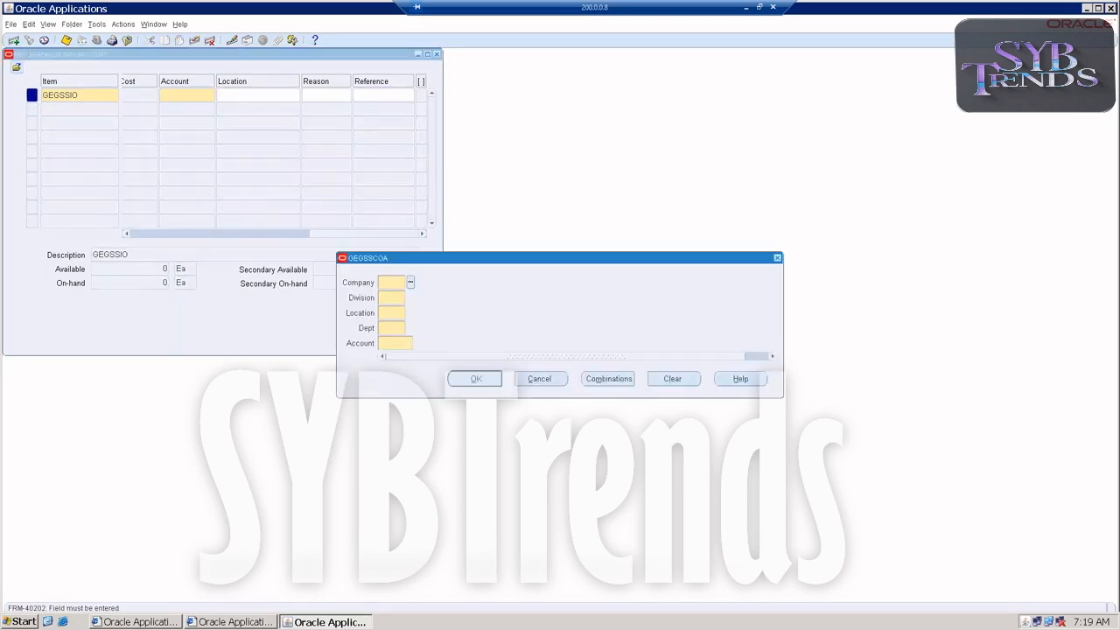
text(101)
key(Tab)
text(000)
key(Tab)
text(000)
key(Tab)
text(000)
key(Tab)
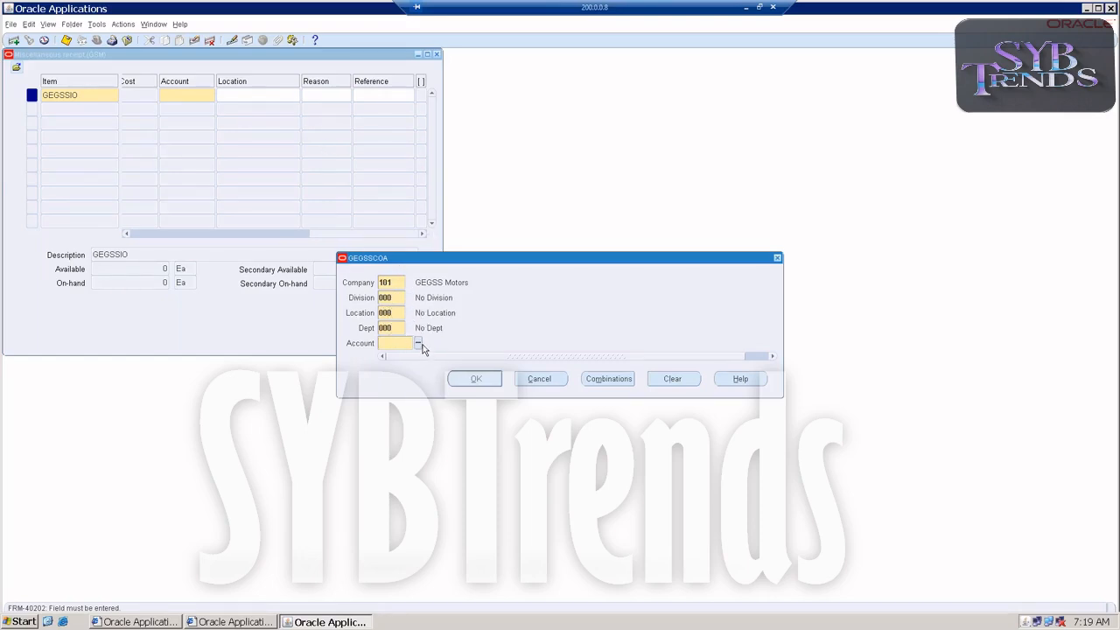
text(2000)
key(Tab)
key(Return)
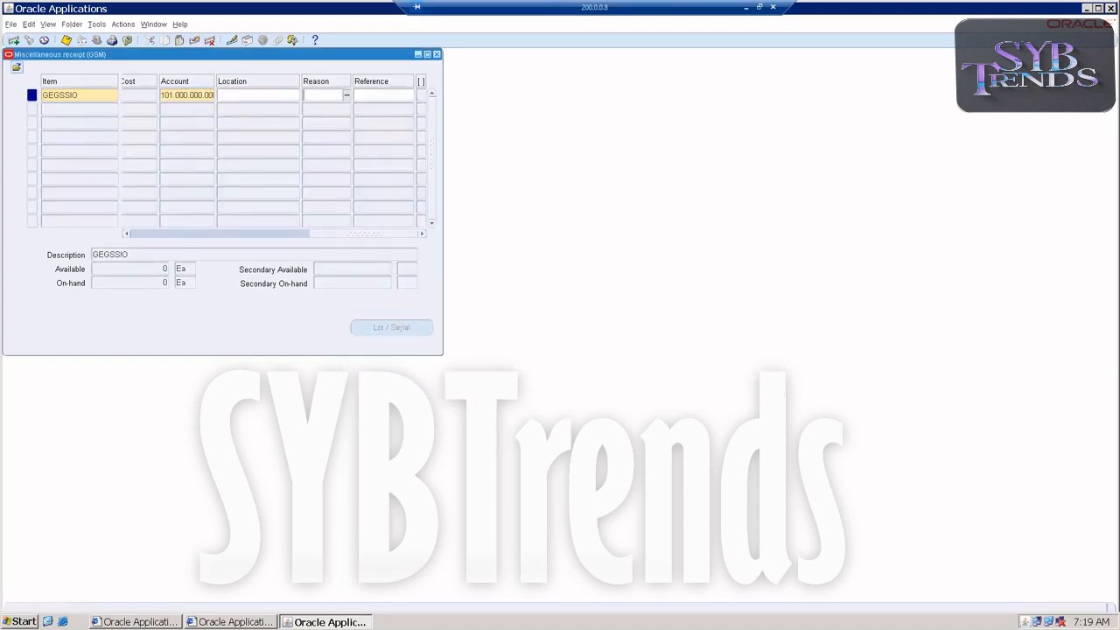
click(436, 54)
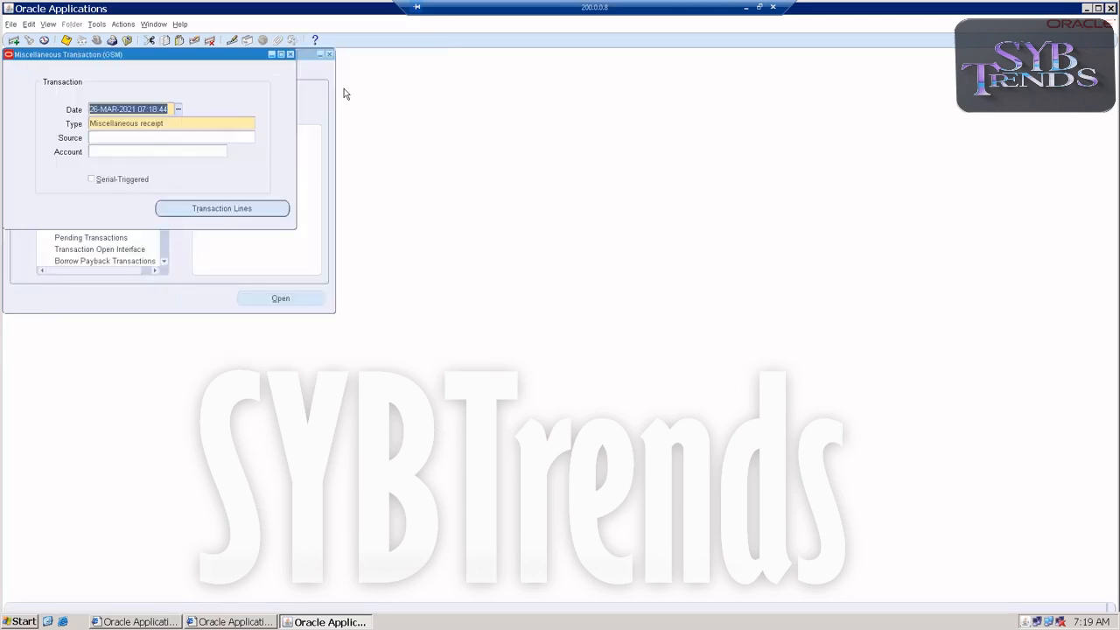
click(290, 54)
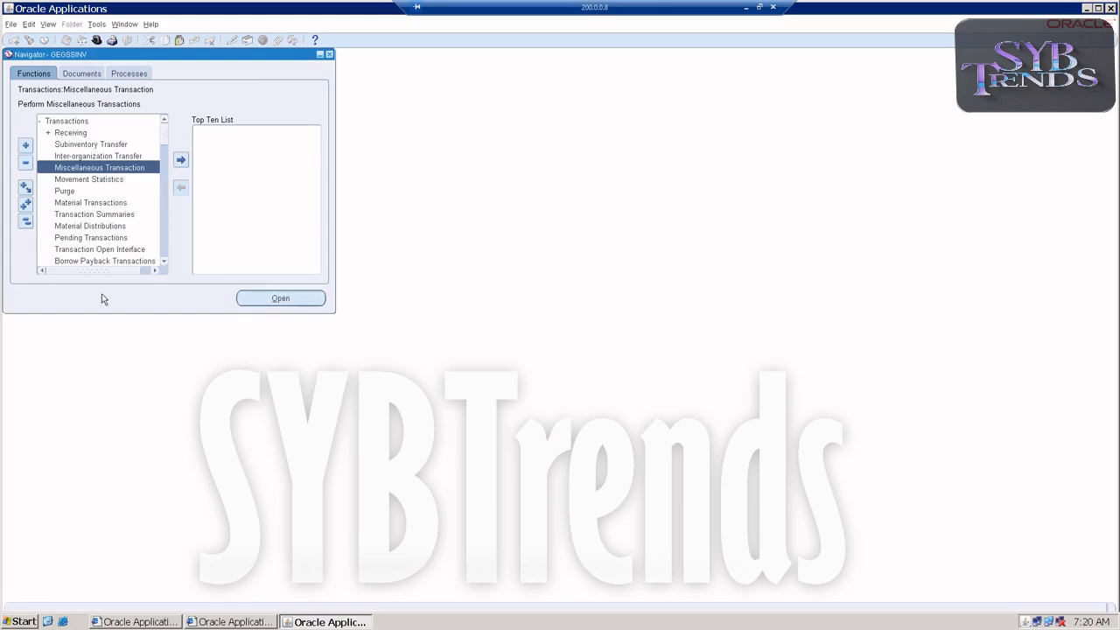
Open the Inter-organization Transfer form and close it without entering a transfer
click(91, 122)
double_click(91, 123)
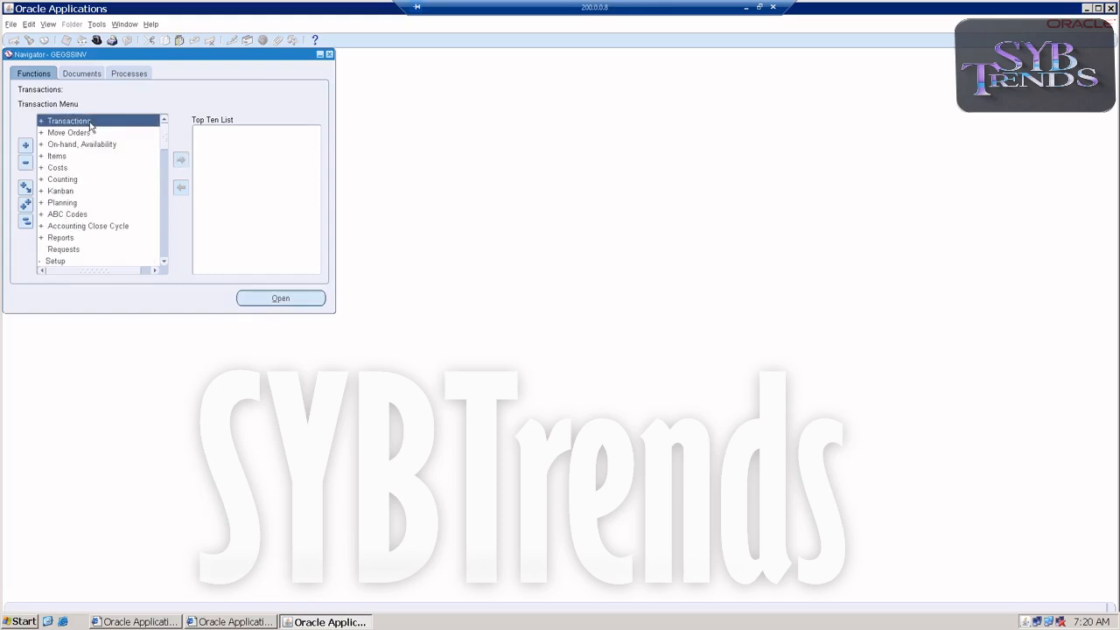
double_click(91, 124)
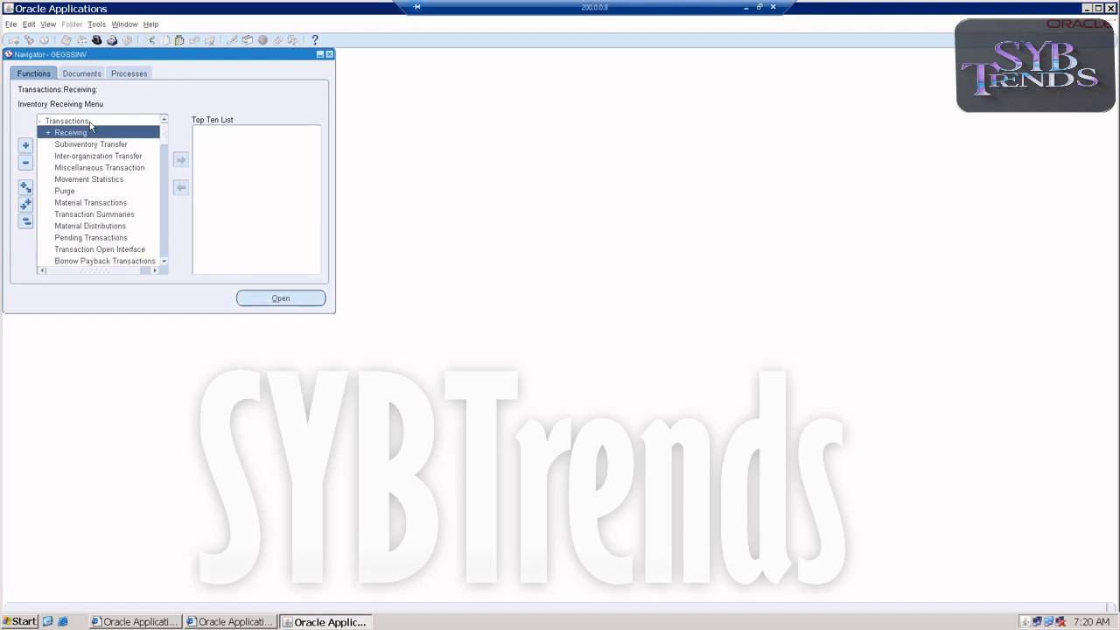
click(88, 157)
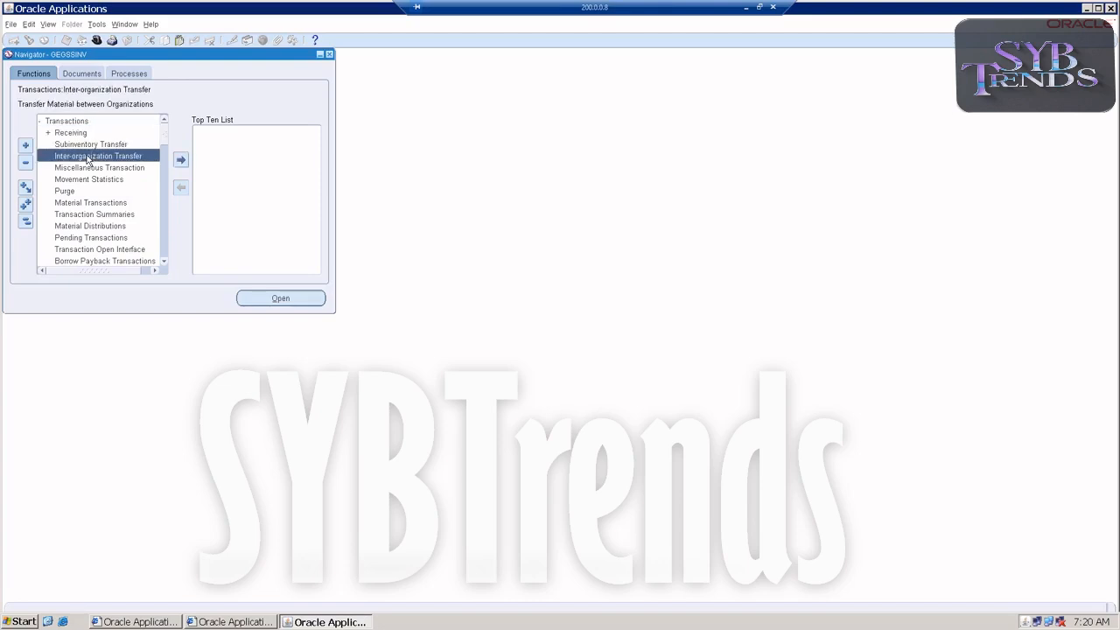
double_click(87, 158)
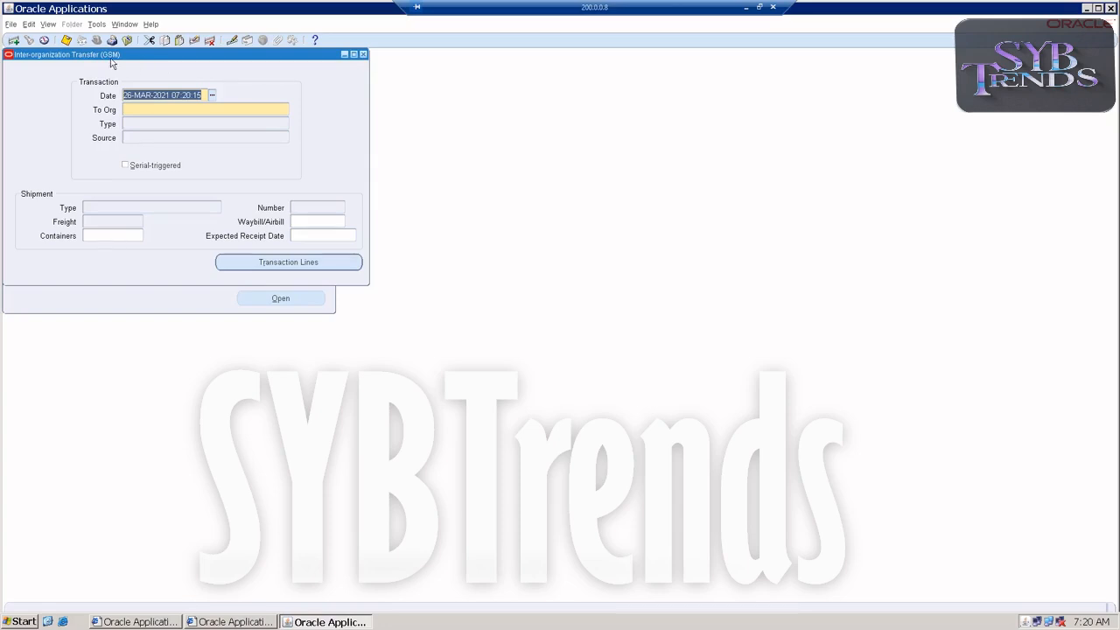
click(363, 54)
Change the current inventory organization to GSS
scroll(78, 219, down, 4)
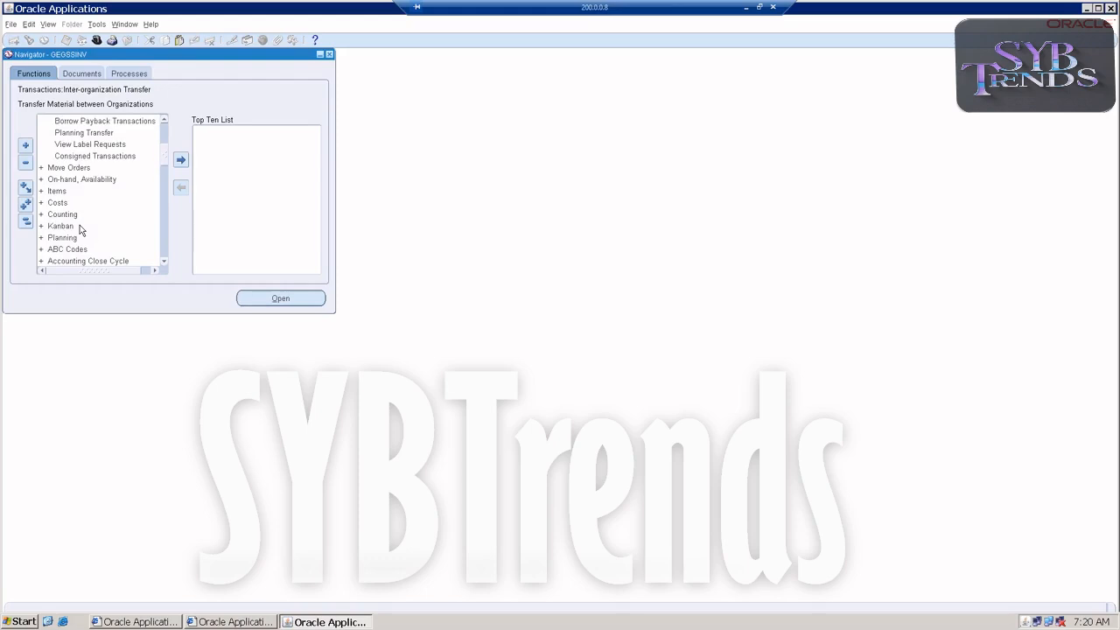
scroll(81, 208, down, 2)
scroll(79, 219, down, 1)
scroll(79, 225, down, 6)
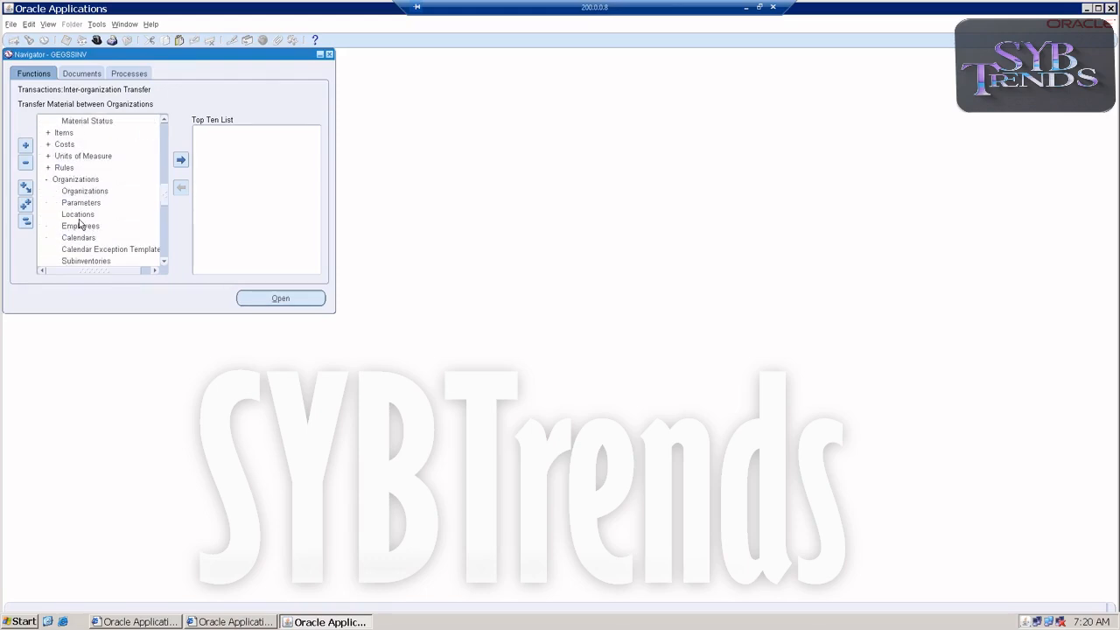
scroll(81, 224, down, 6)
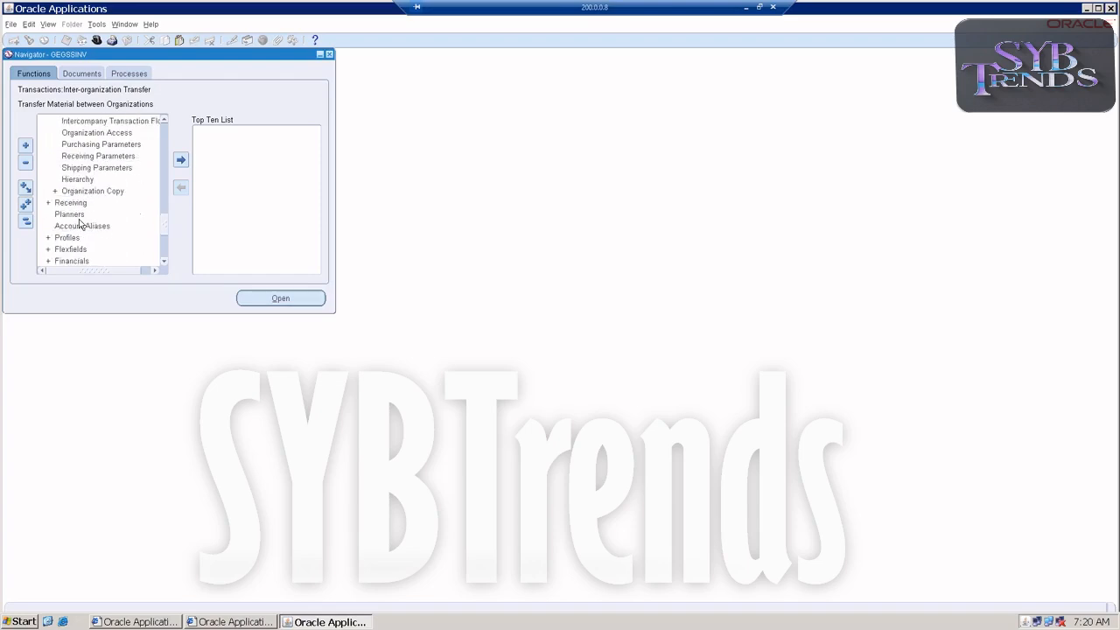
scroll(81, 226, down, 3)
scroll(81, 230, down, 1)
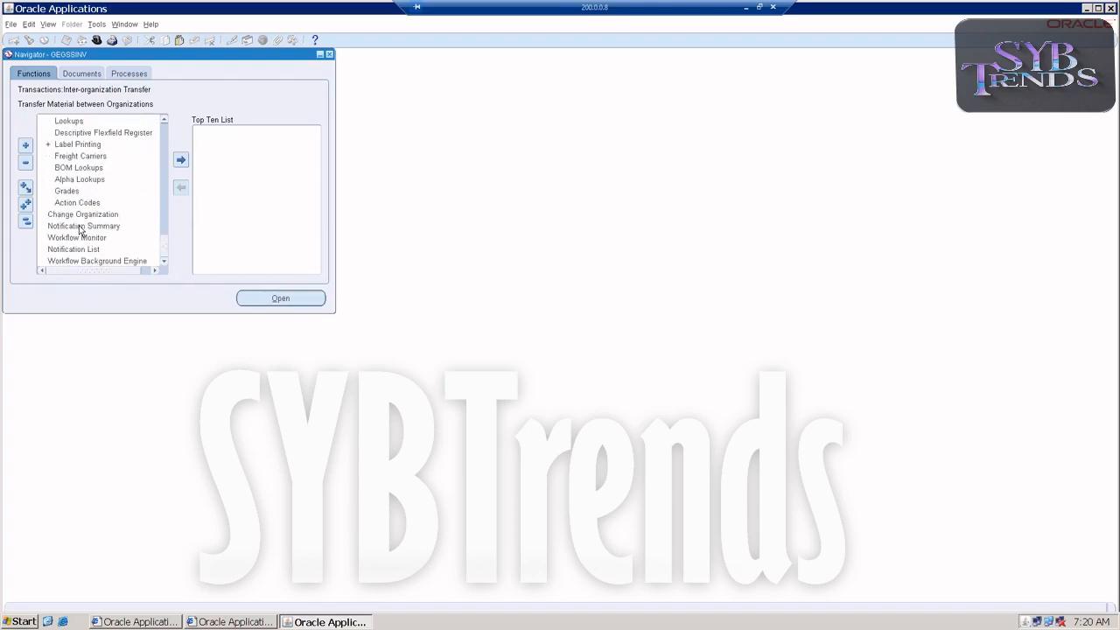
double_click(81, 216)
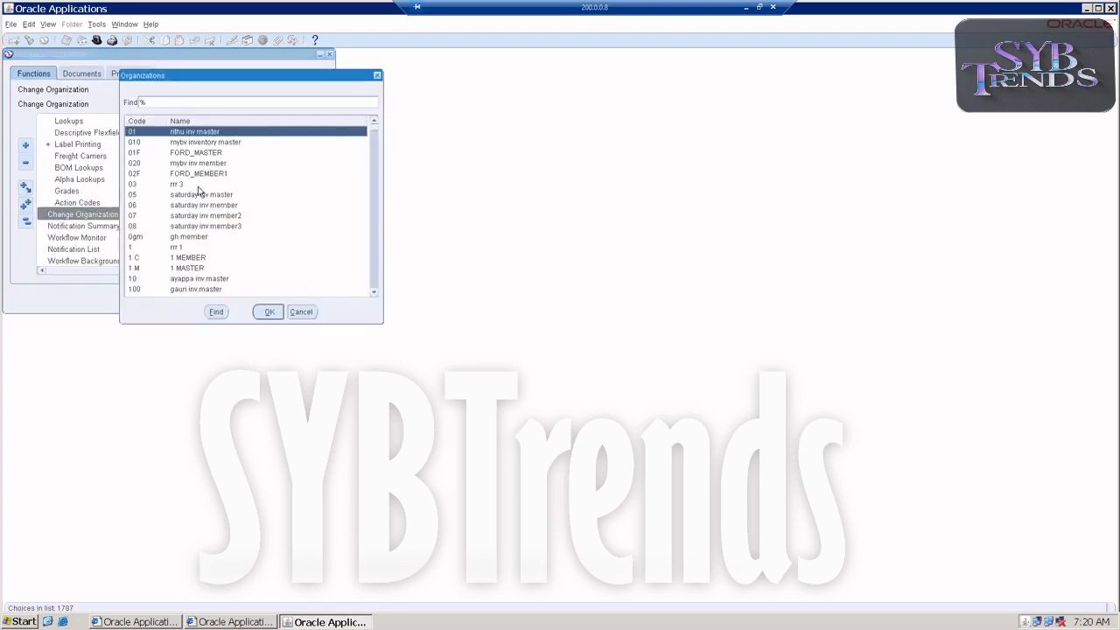
text(gss)
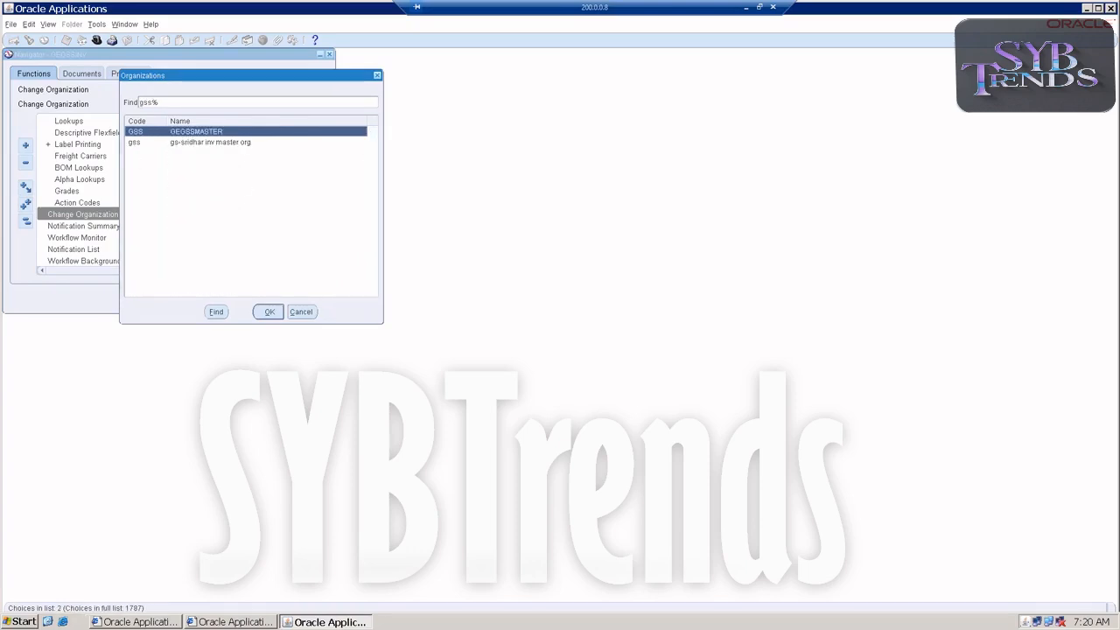
double_click(141, 133)
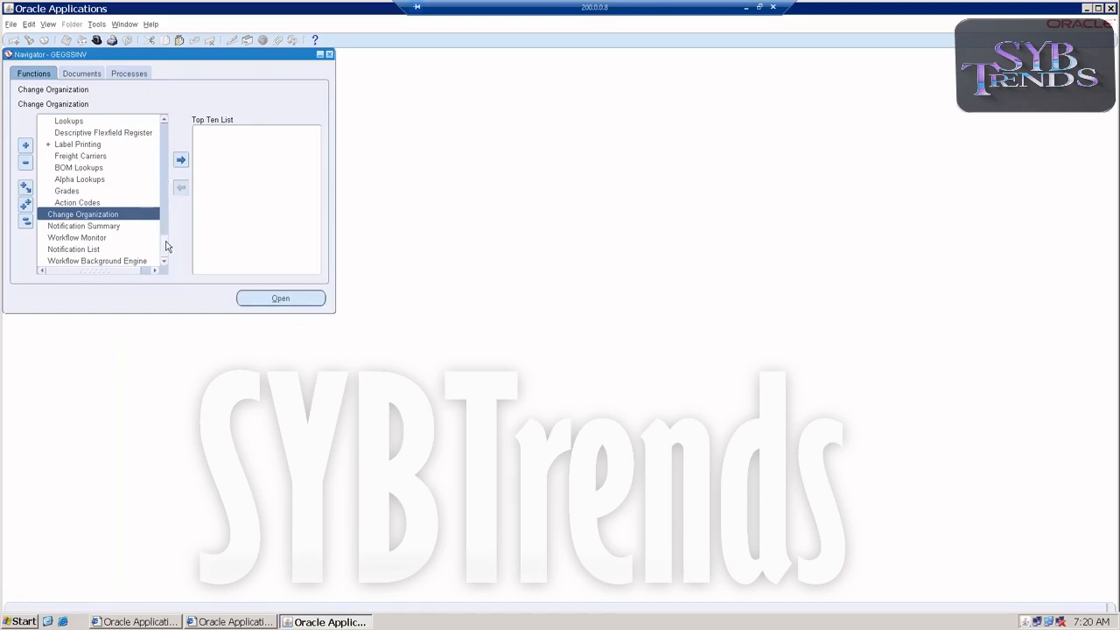
Open an Inter-organization Transfer with GEGSSMEMBER as the destination organization and Intransit Shipment as the transaction type
drag(165, 242, 172, 68)
double_click(73, 123)
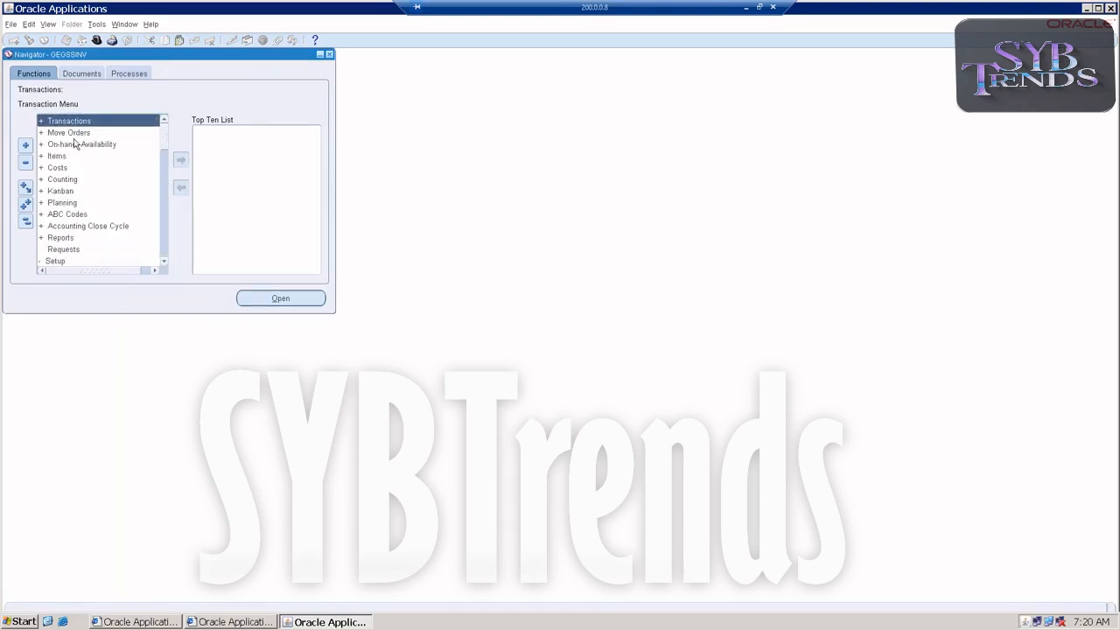
double_click(72, 124)
double_click(69, 158)
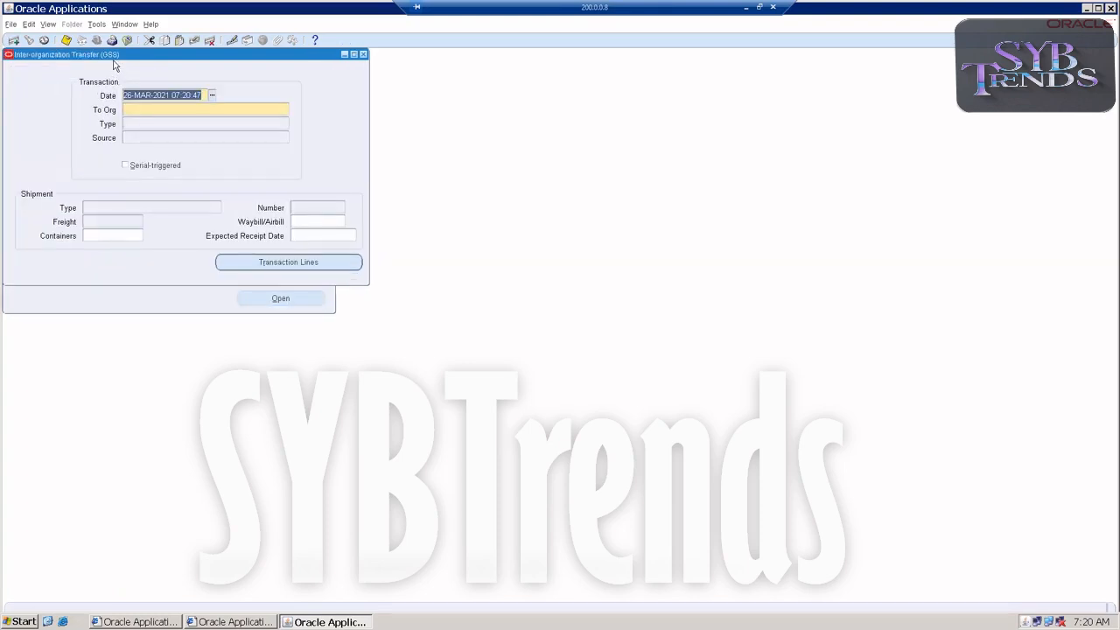
click(127, 112)
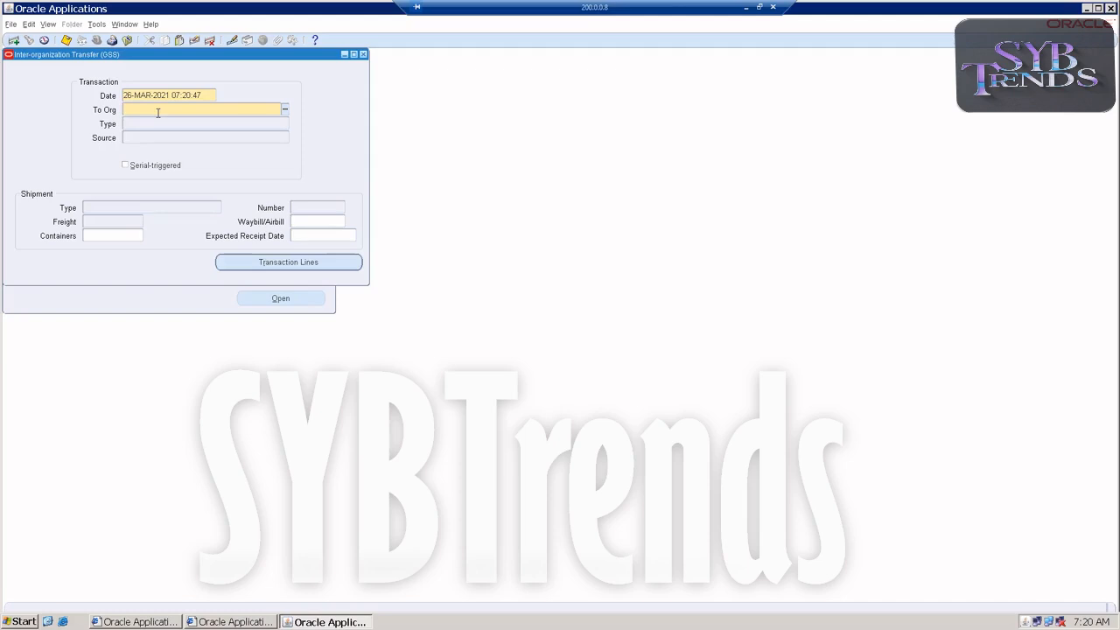
click(286, 110)
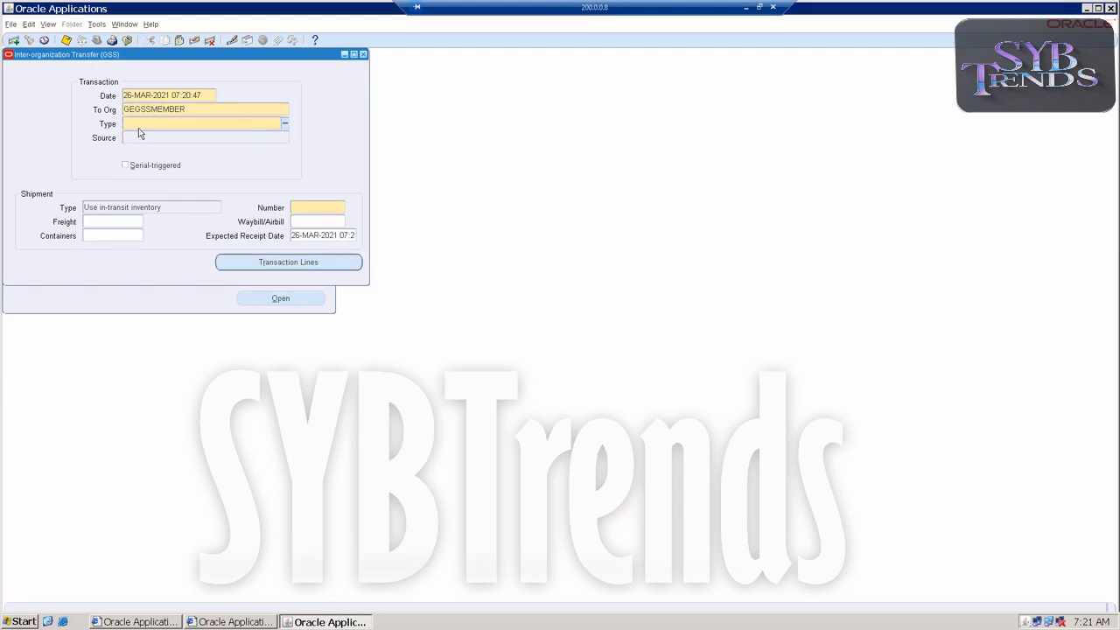
click(287, 125)
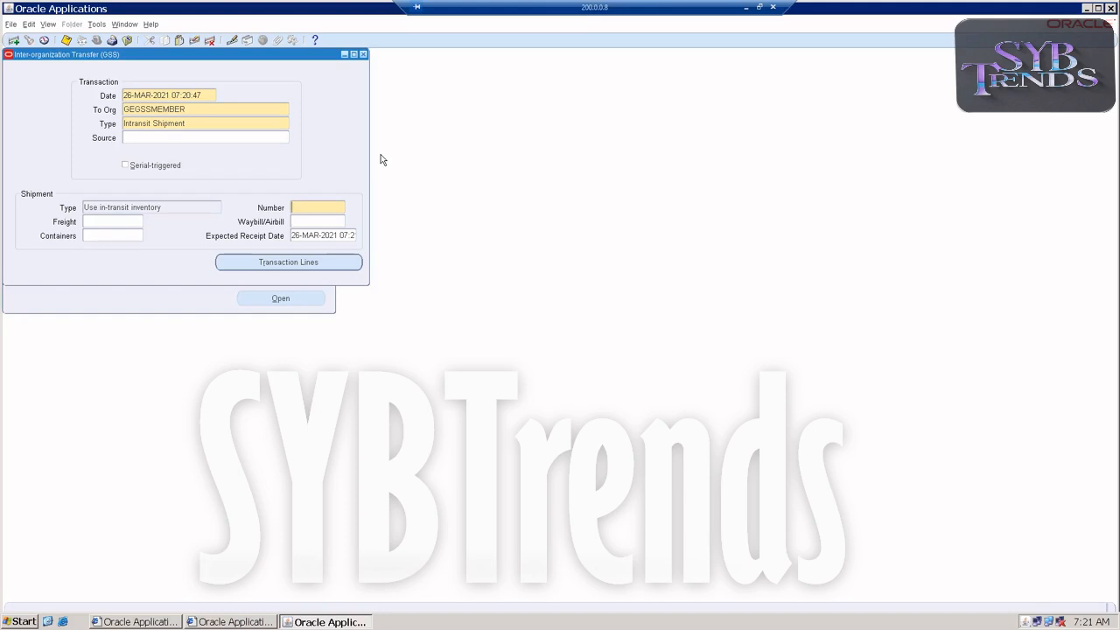
Set the transfer's shipment number to 83 and open its transaction lines
text(55)
click(235, 266)
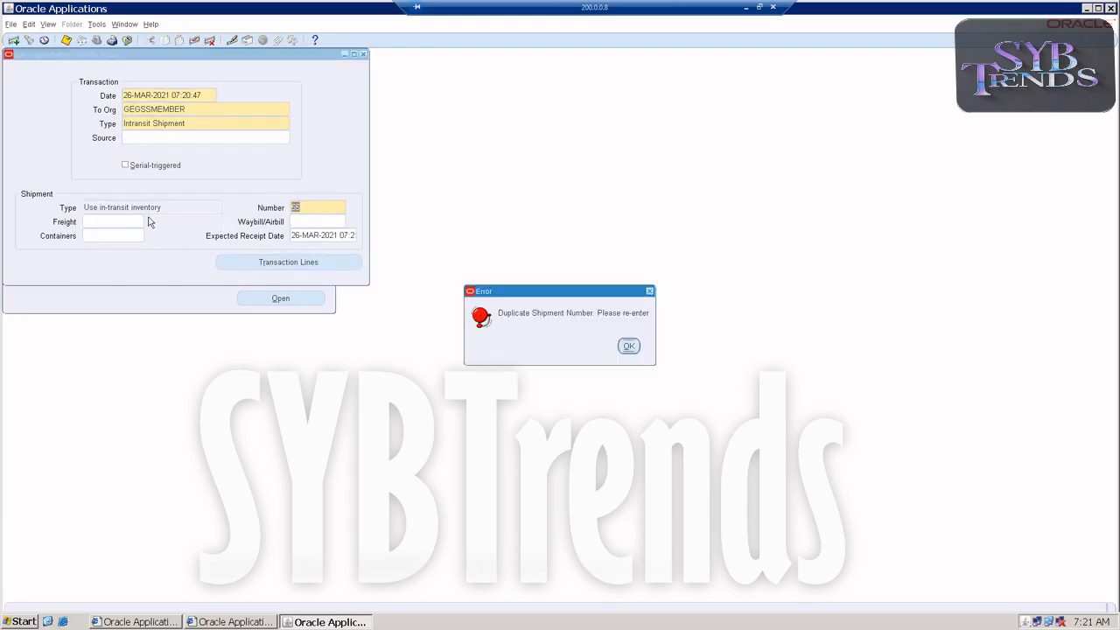
click(628, 346)
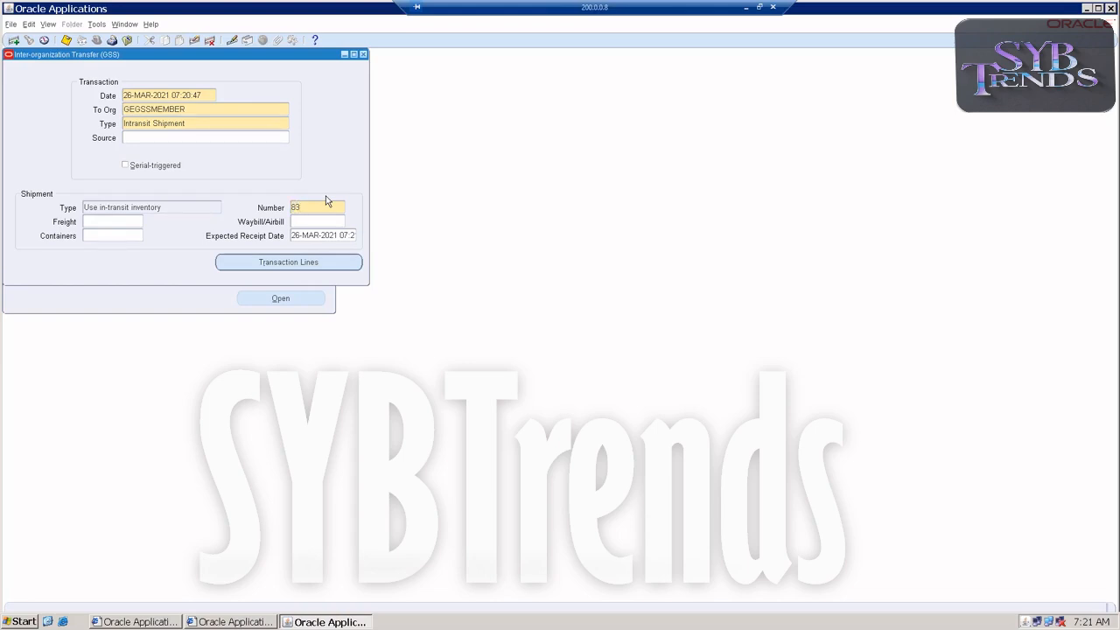
key(Tab)
click(265, 259)
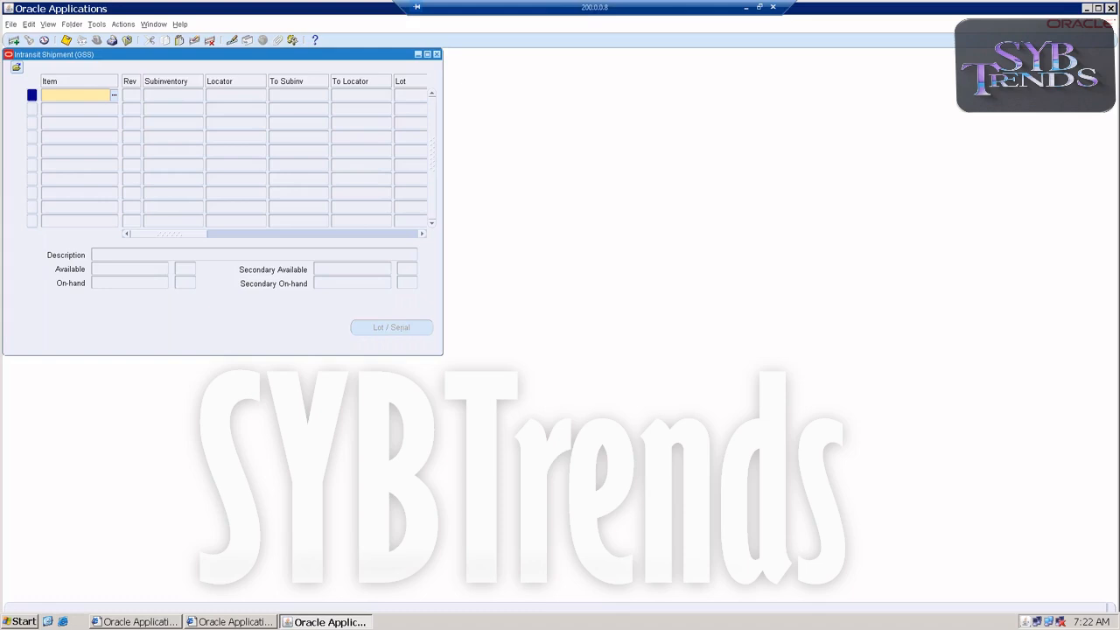
Enter item GEGSSIO on the first intransit shipment line
text(GEGSS)
key(Tab)
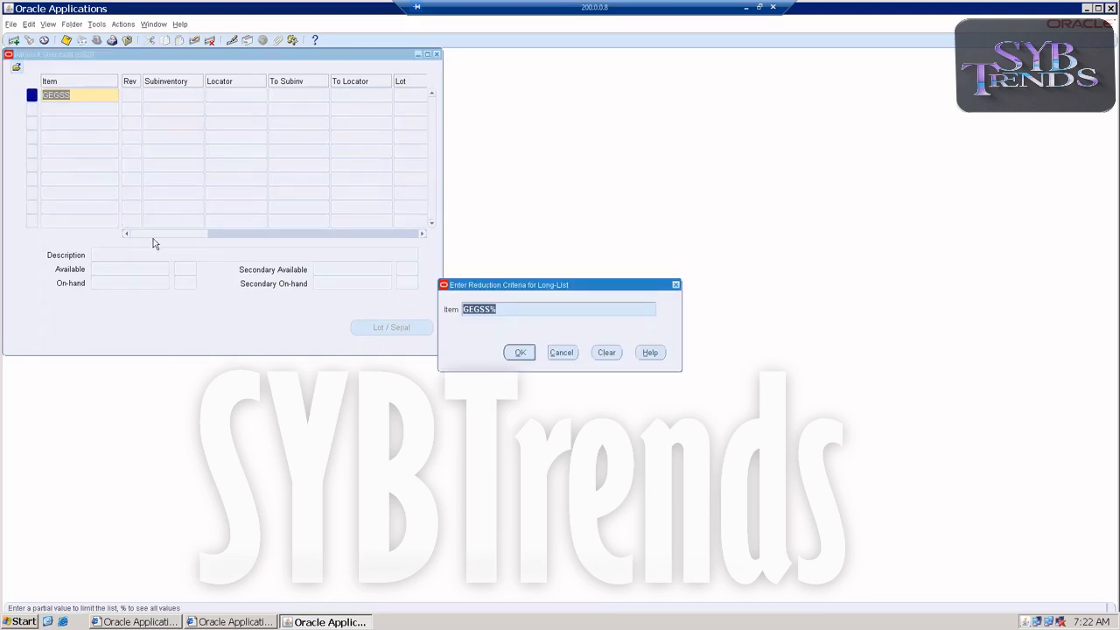
click(519, 353)
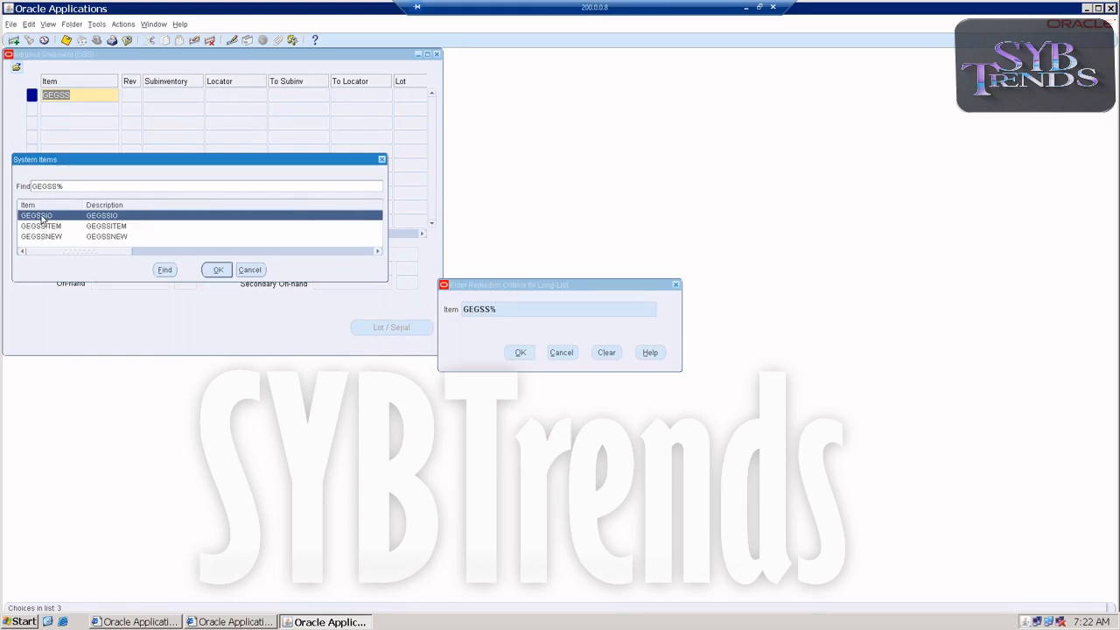
double_click(42, 217)
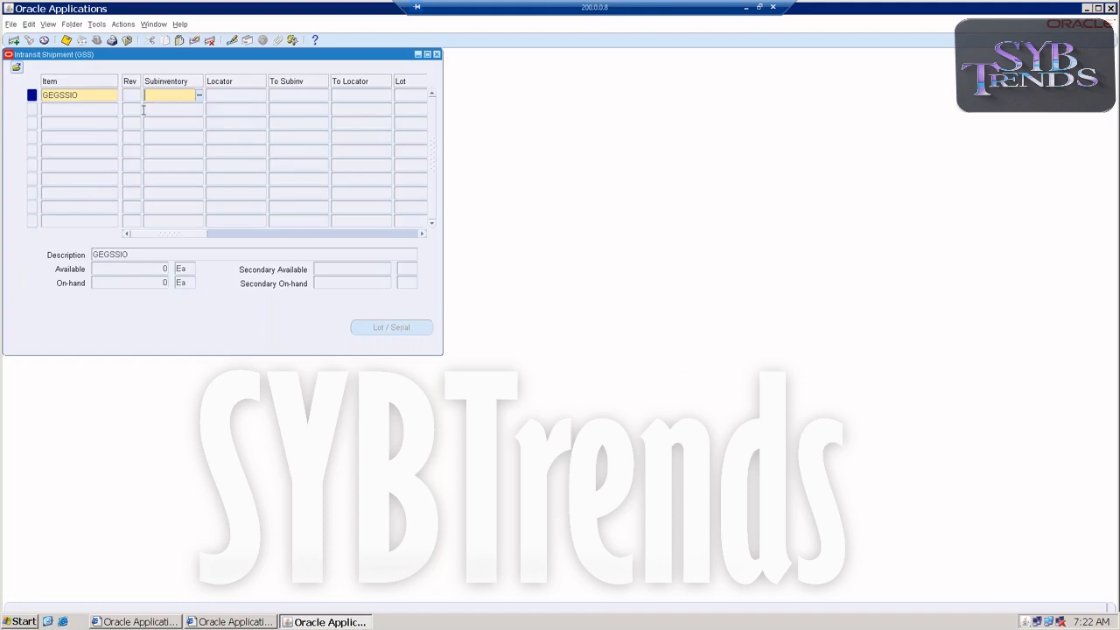
Set the GEGSSIO line's source subinventory to Stores and its destination subinventory to Store1
click(199, 95)
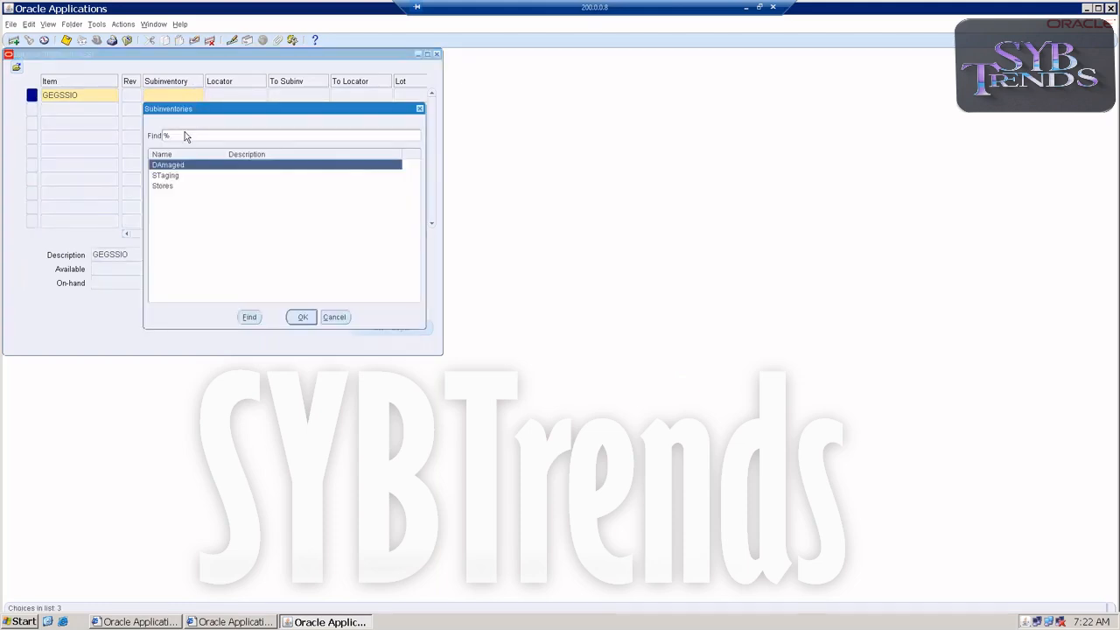
click(166, 189)
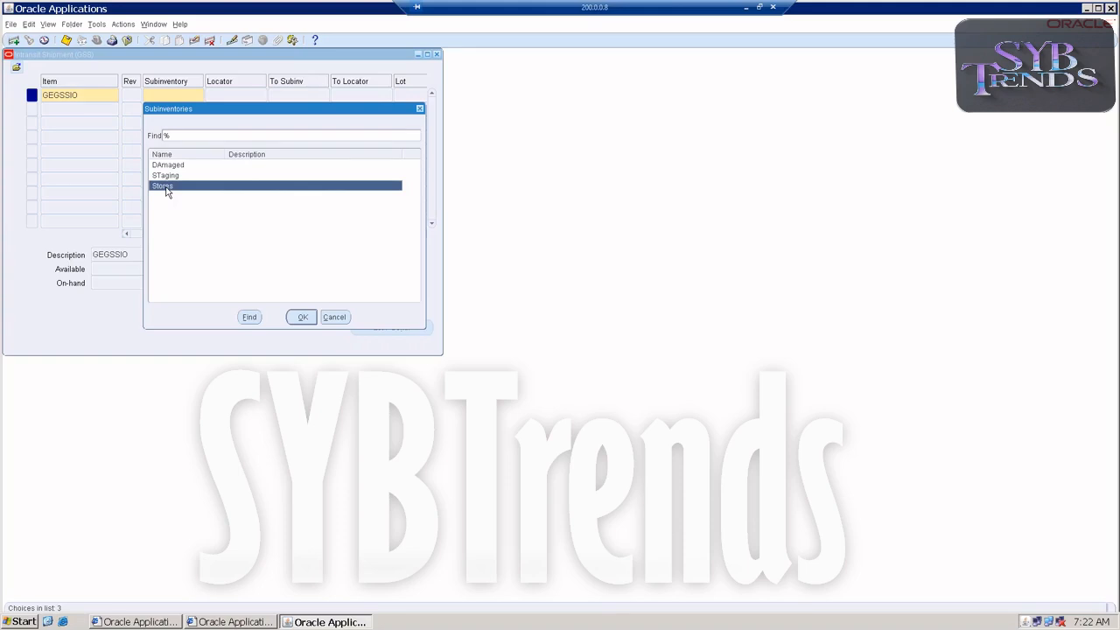
double_click(166, 190)
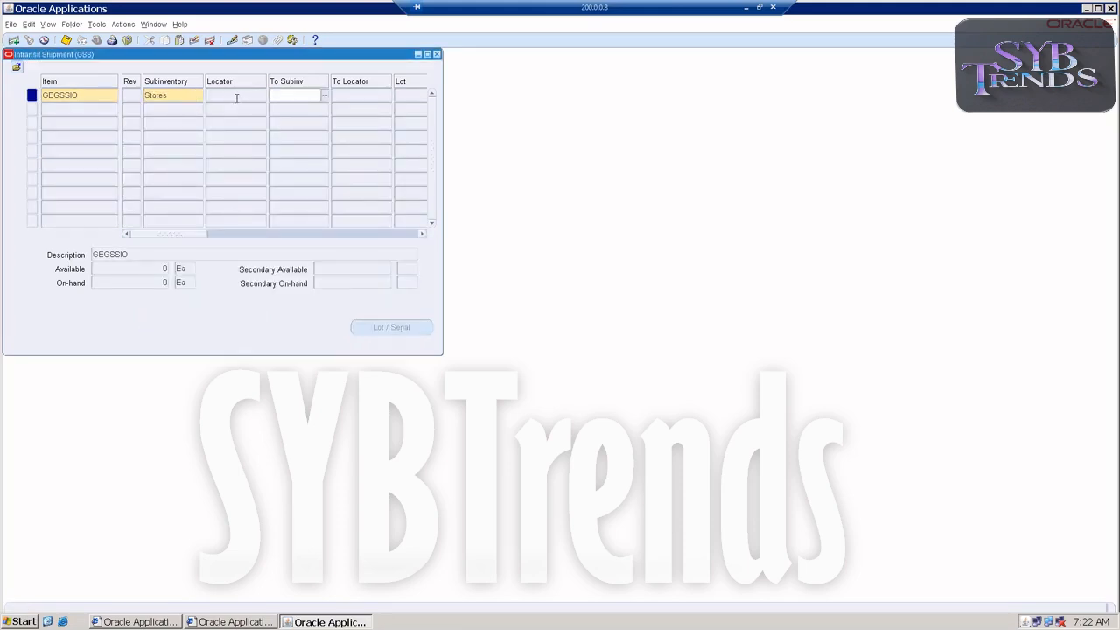
click(172, 97)
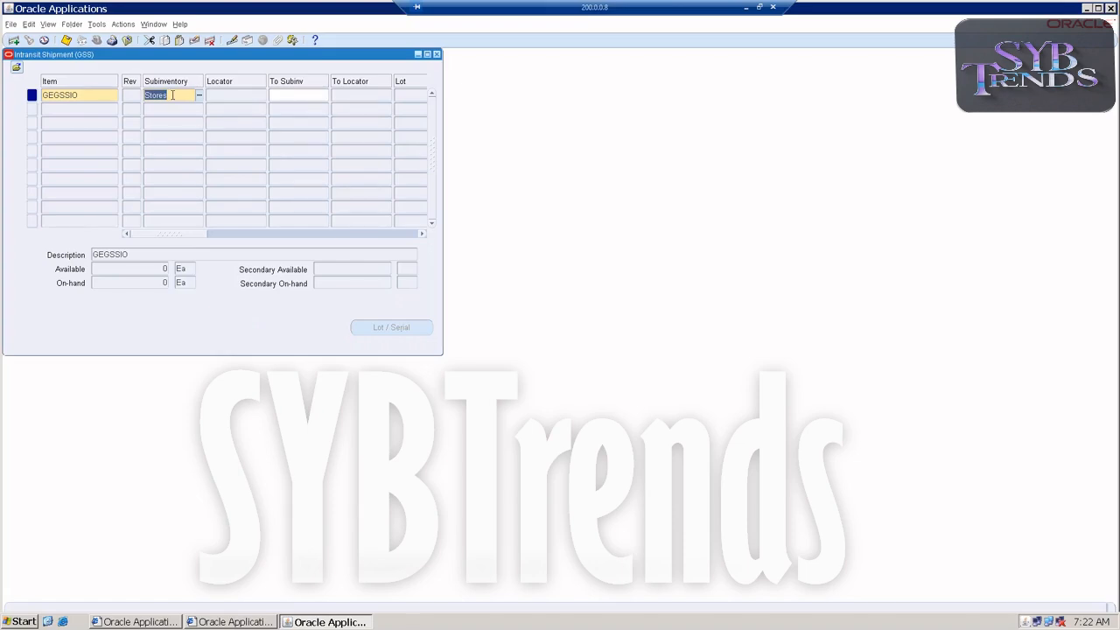
click(324, 95)
click(324, 95)
double_click(295, 167)
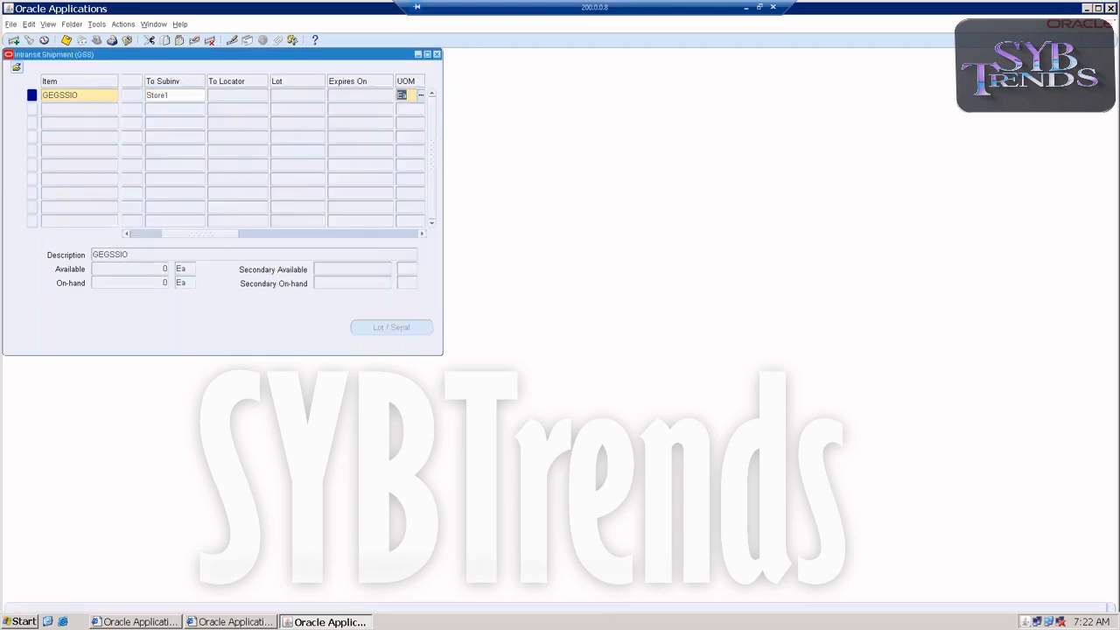
drag(218, 232, 129, 231)
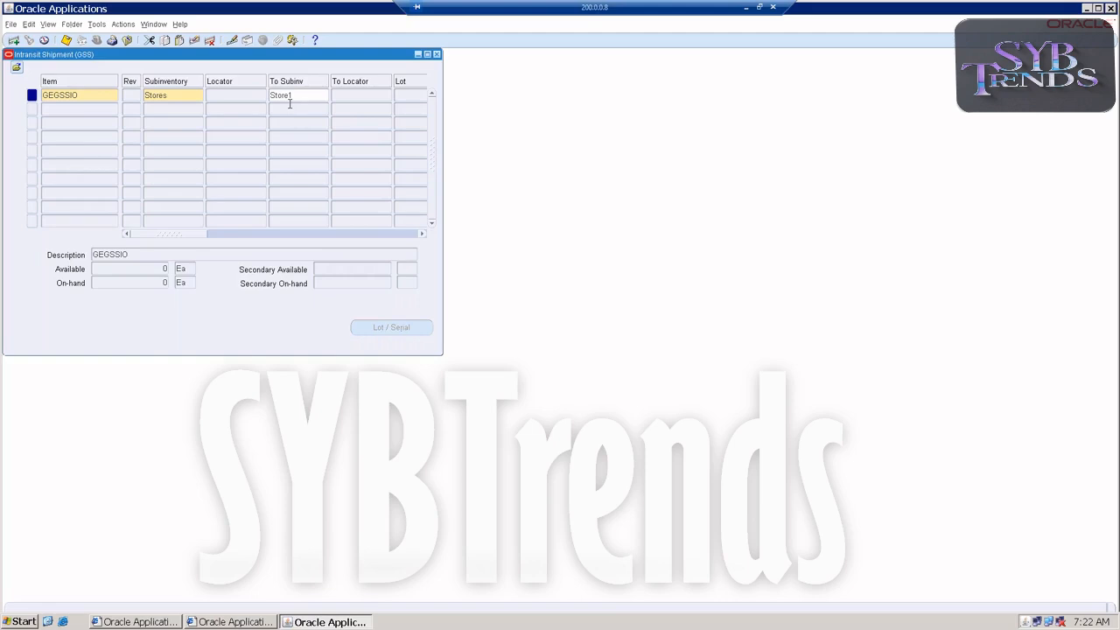
click(296, 96)
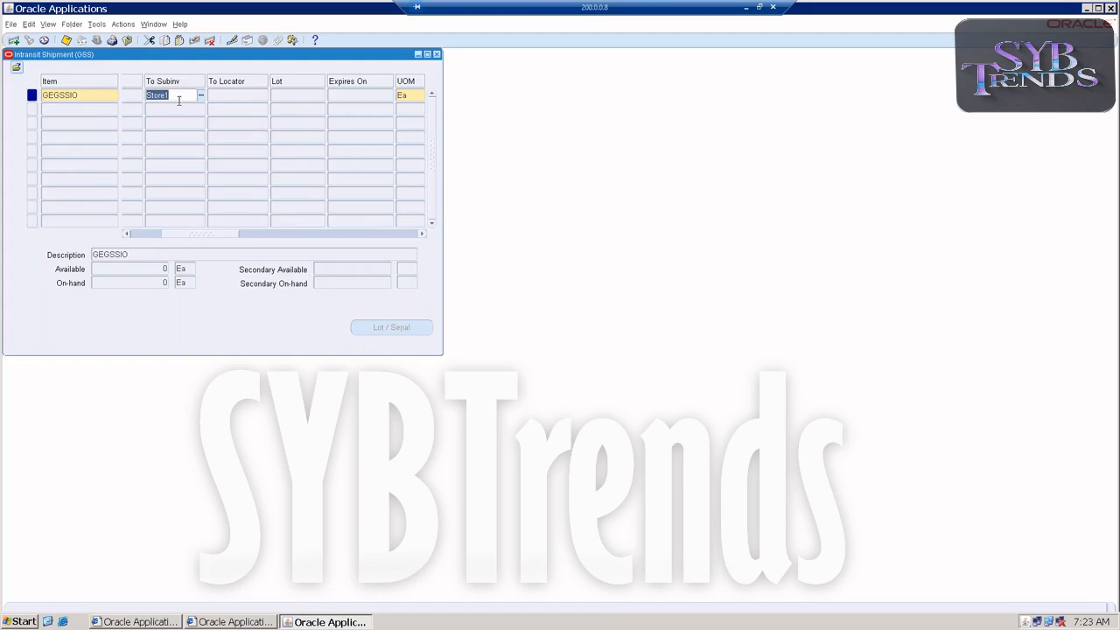
Try to enter a transfer quantity of 100 on the GEGSSIO shipment line
drag(200, 236, 263, 238)
click(210, 95)
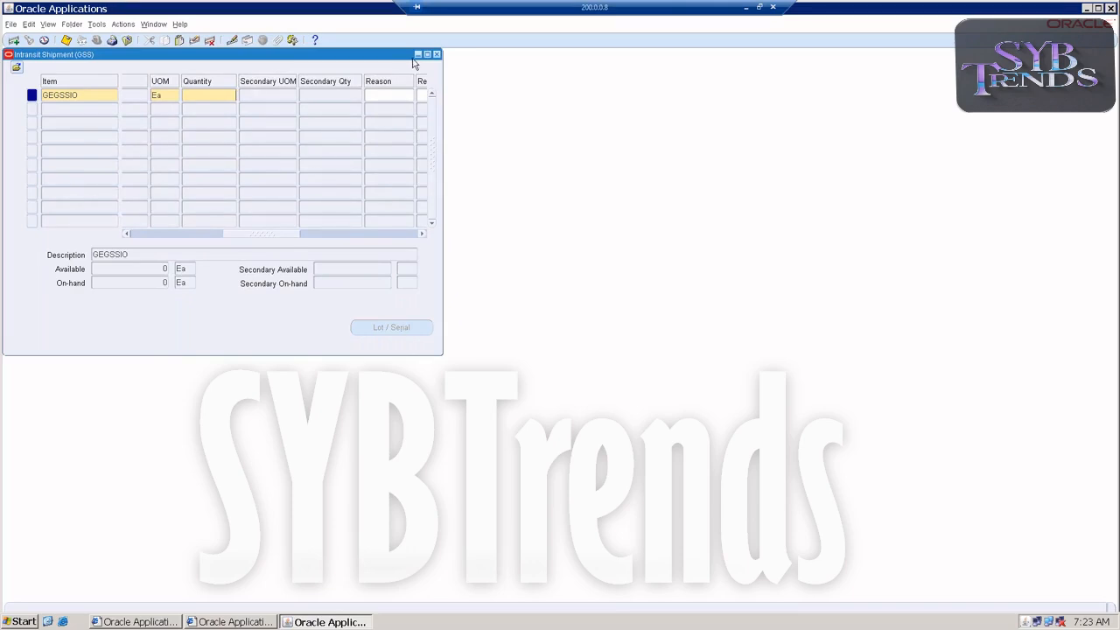
text(100)
key(Tab)
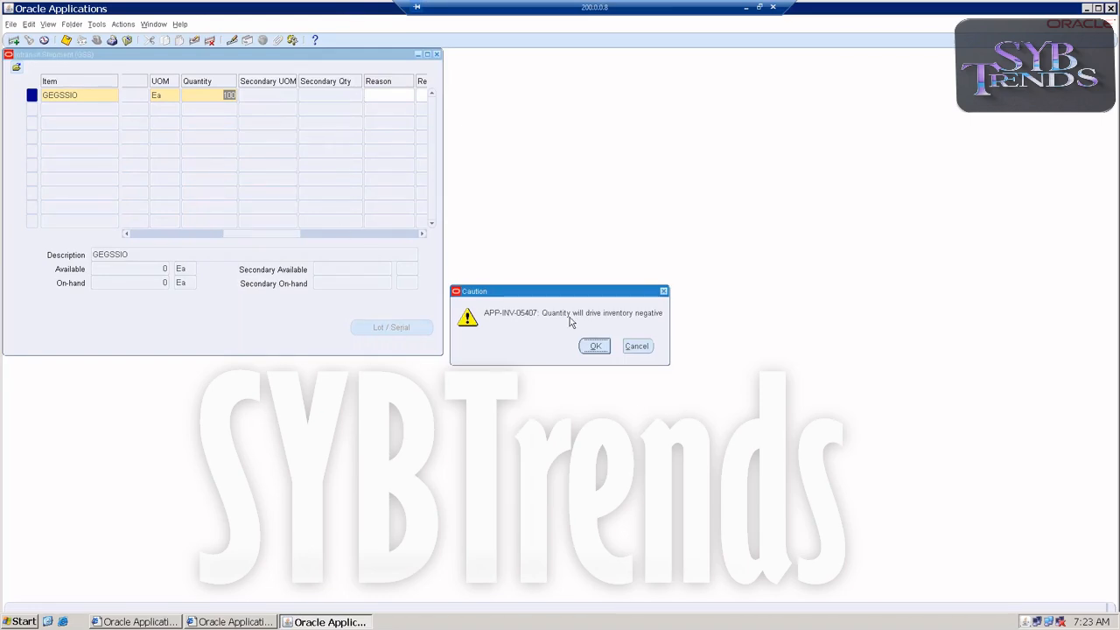
click(636, 346)
click(109, 98)
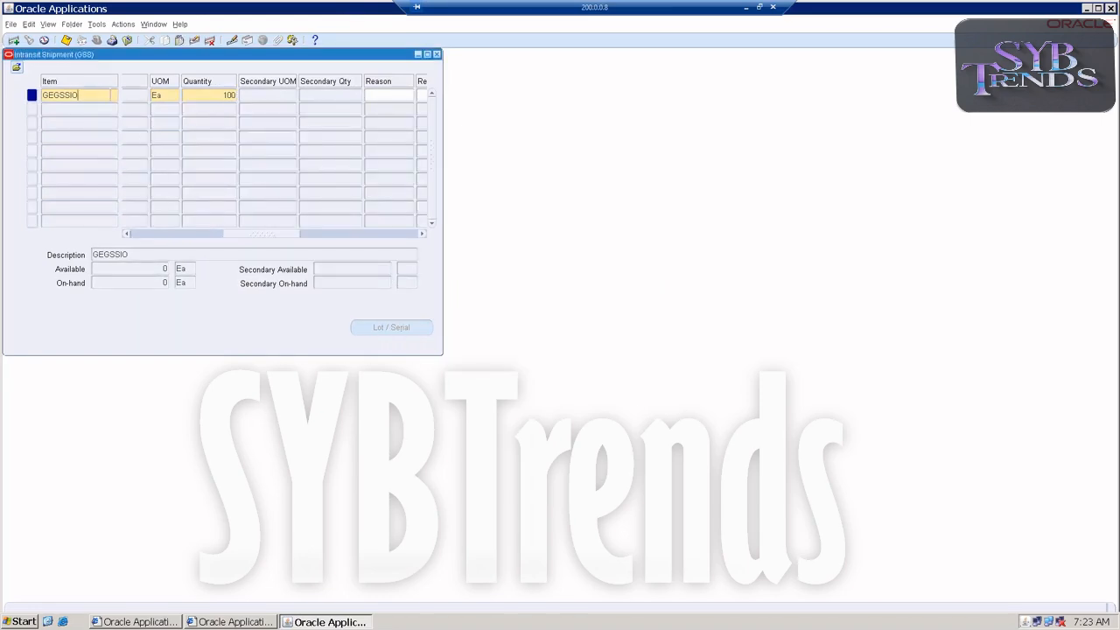
click(640, 351)
click(107, 98)
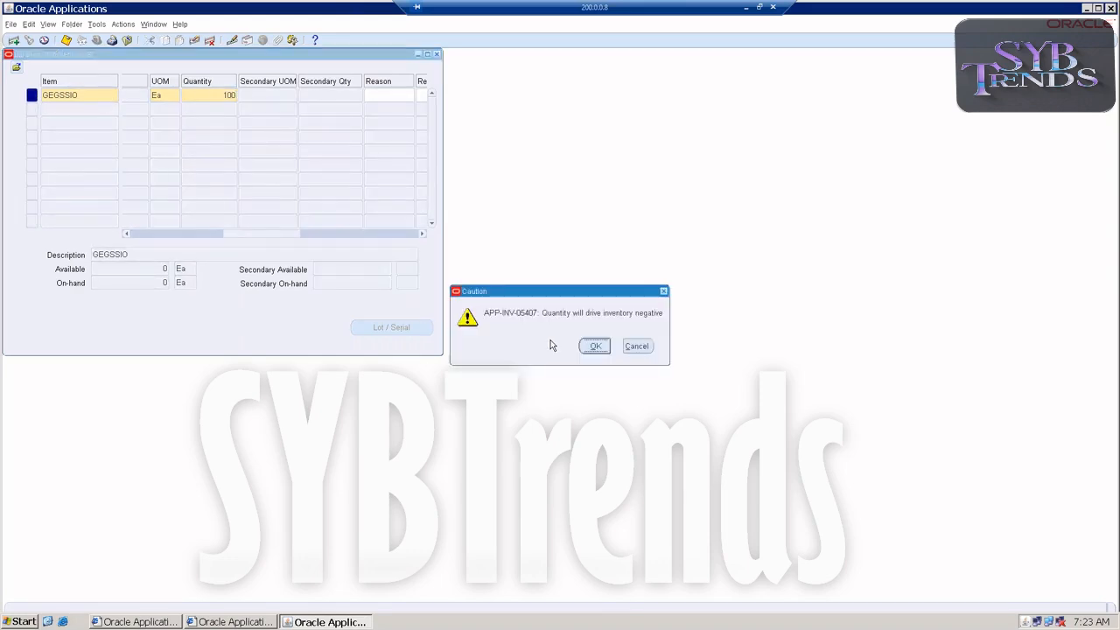
click(636, 347)
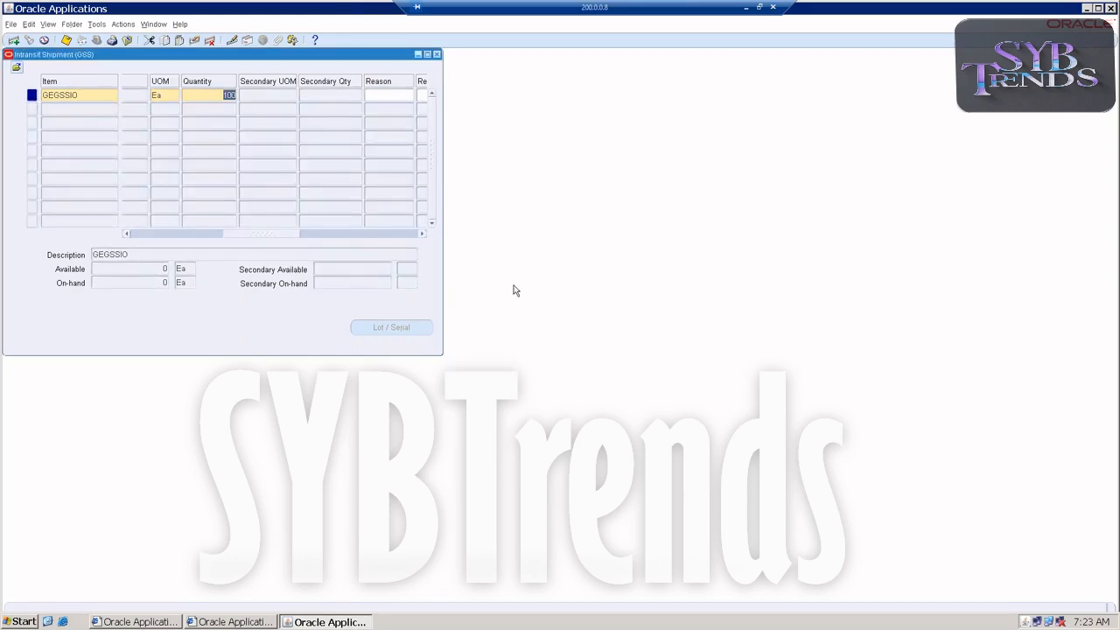
Change the GEGSSIO line's source subinventory to STaging
drag(286, 231, 194, 232)
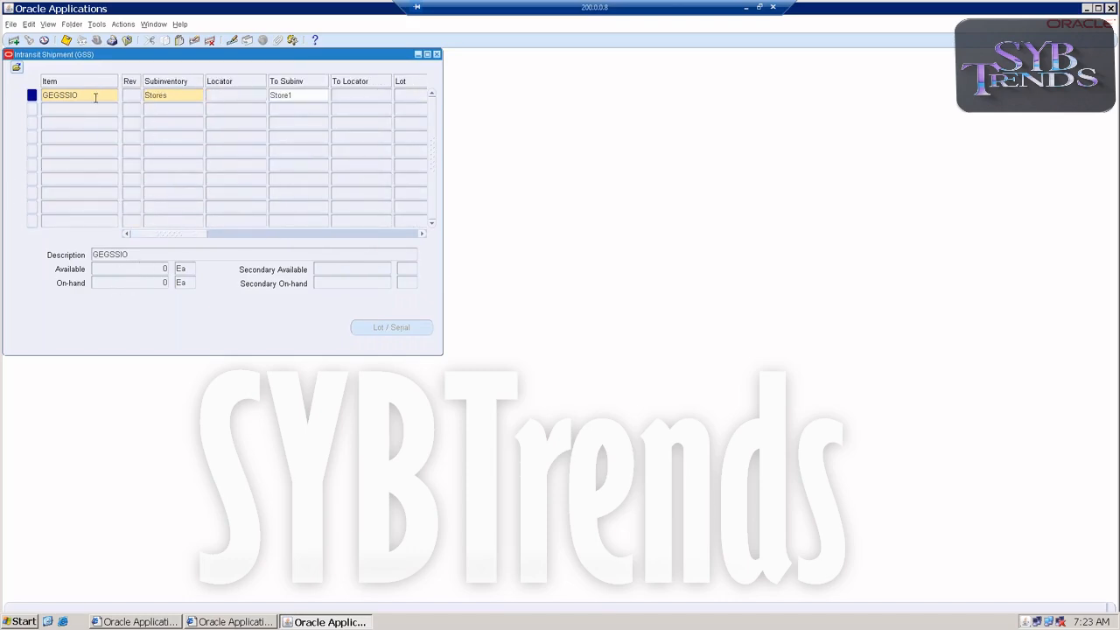
click(101, 95)
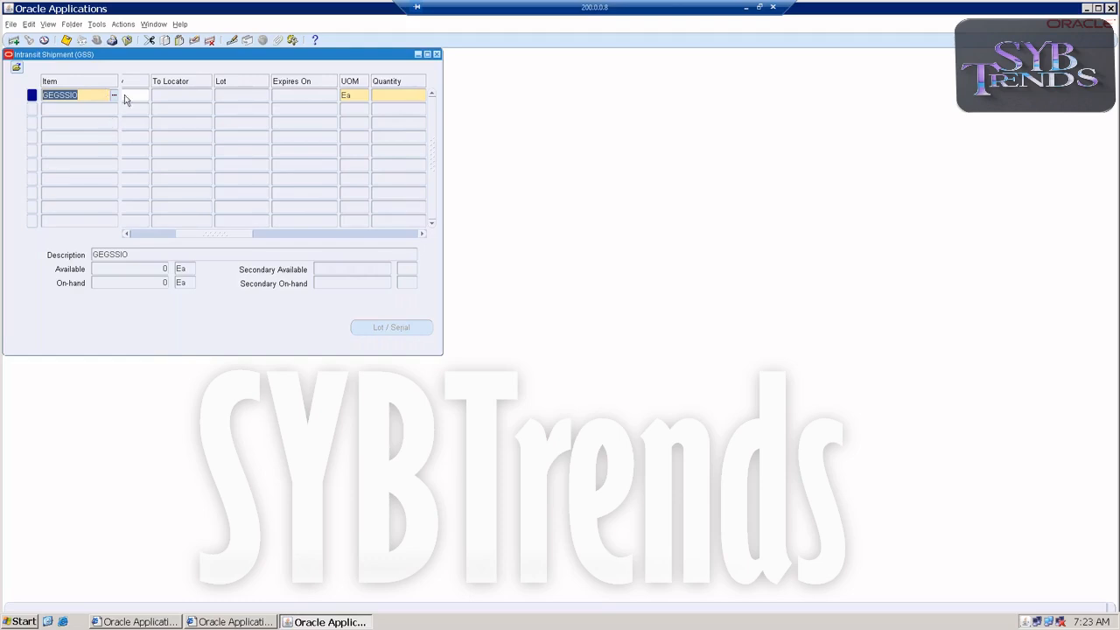
key(Tab)
click(168, 95)
click(200, 95)
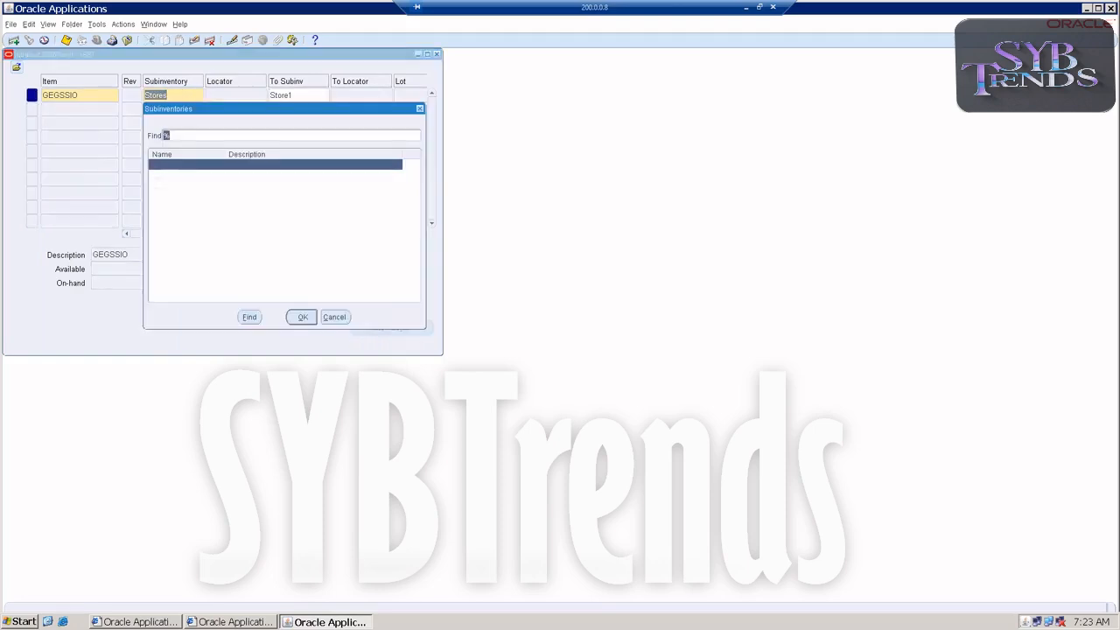
click(168, 176)
double_click(168, 176)
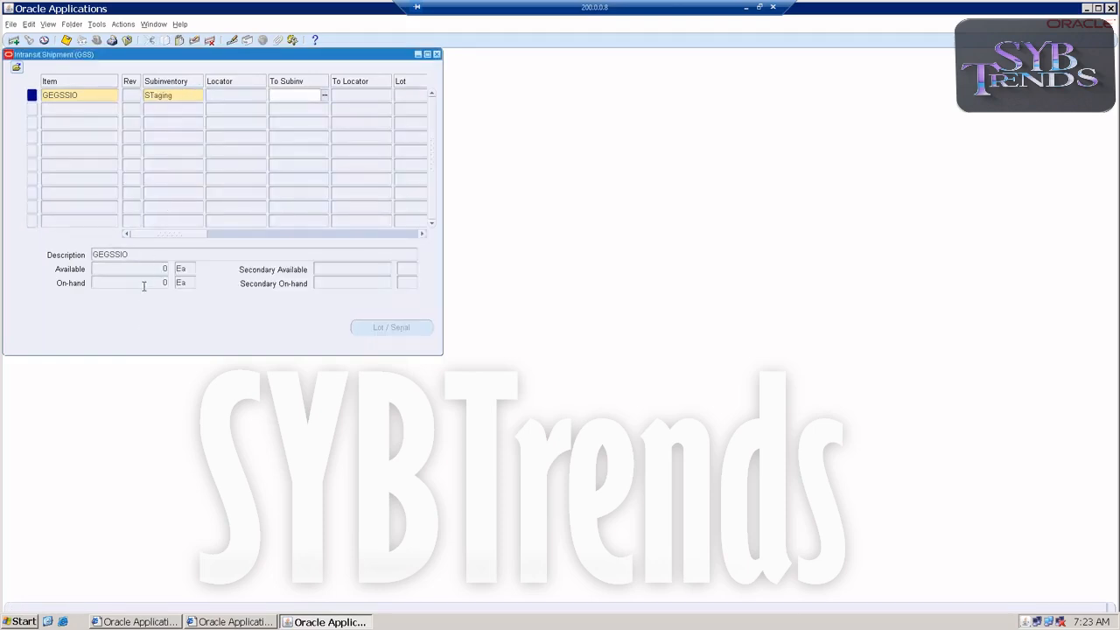
click(175, 96)
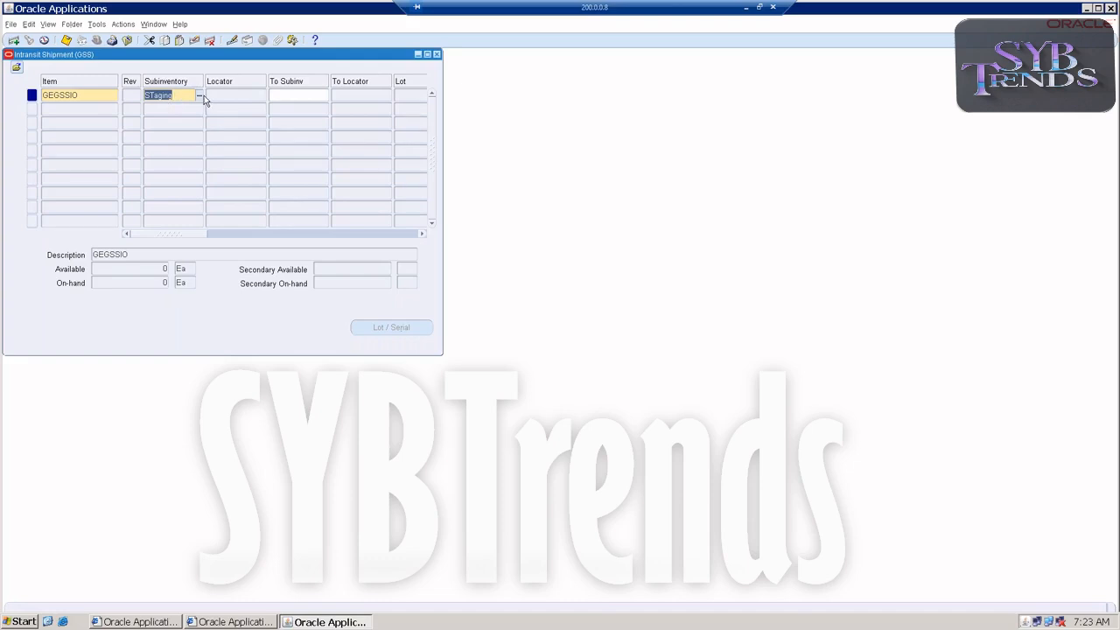
Change the GEGSSIO line's source subinventory to DAmaged, and close the intransit shipment without committing it
click(200, 94)
double_click(164, 166)
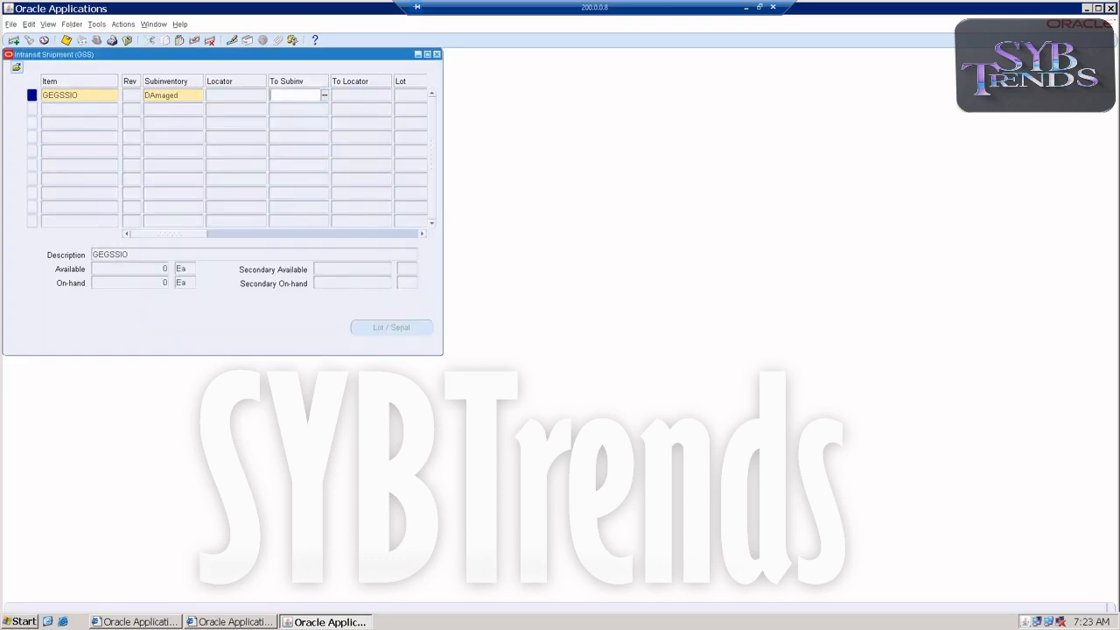
drag(157, 233, 112, 229)
click(310, 210)
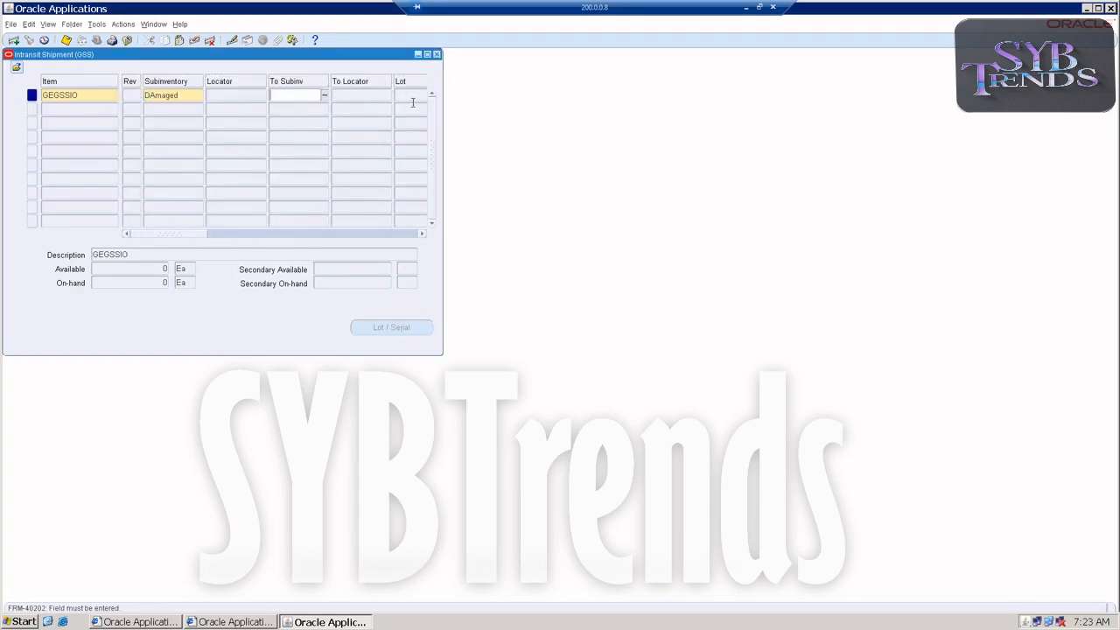
key(F4)
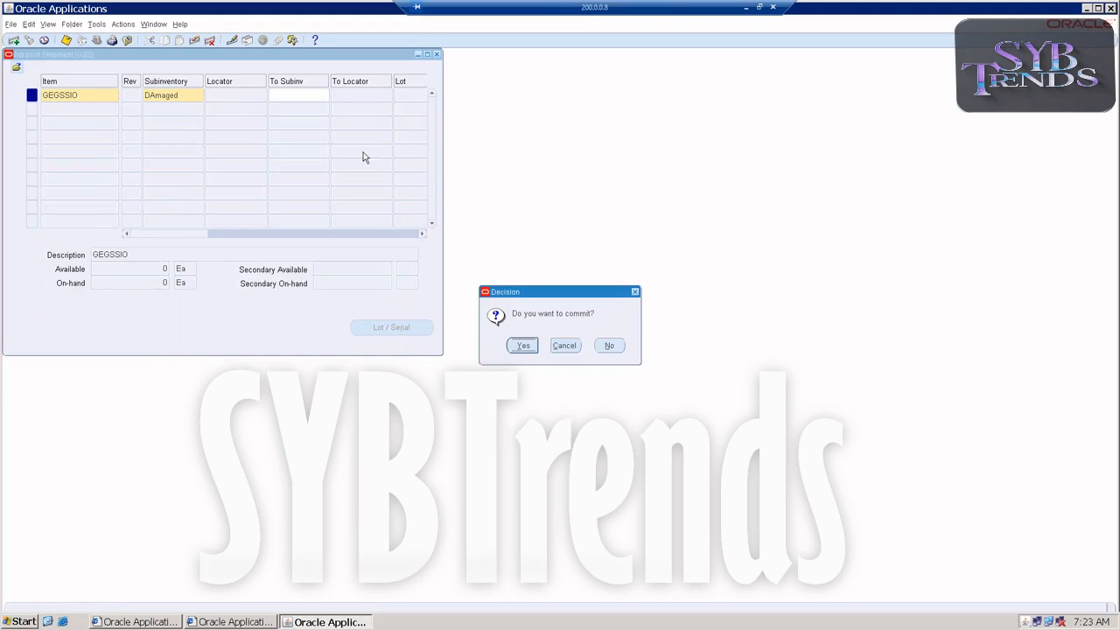
click(605, 346)
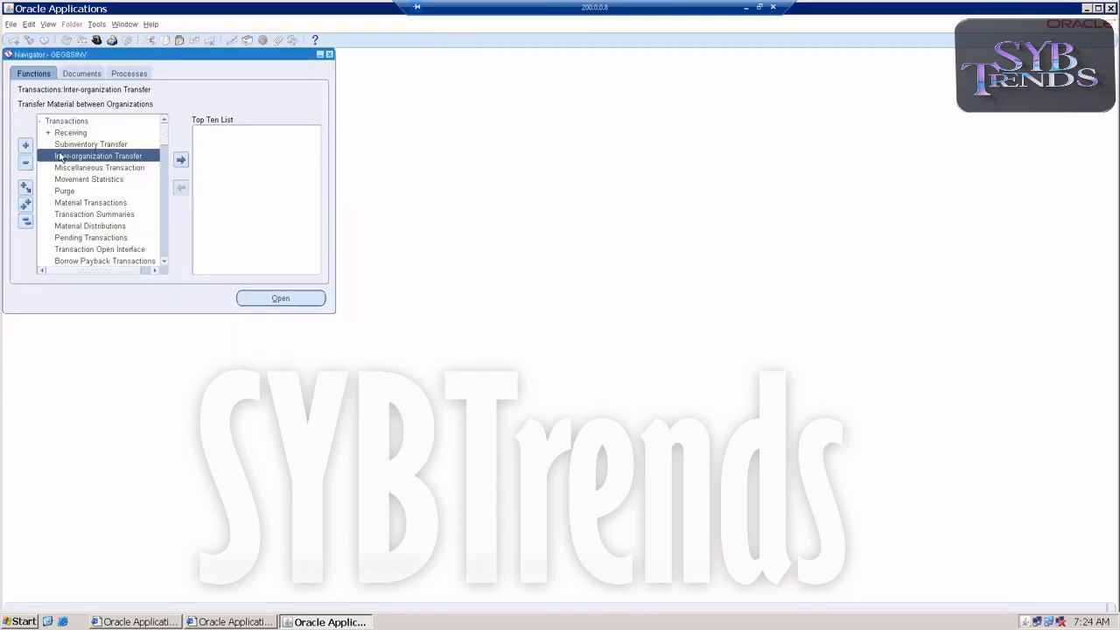
double_click(54, 122)
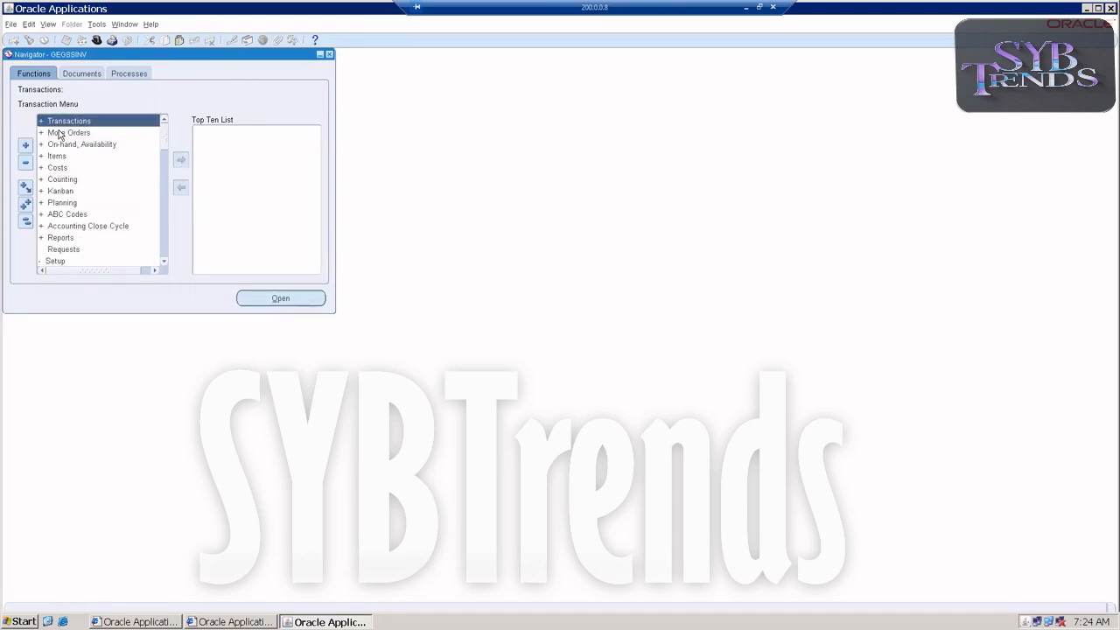
double_click(60, 124)
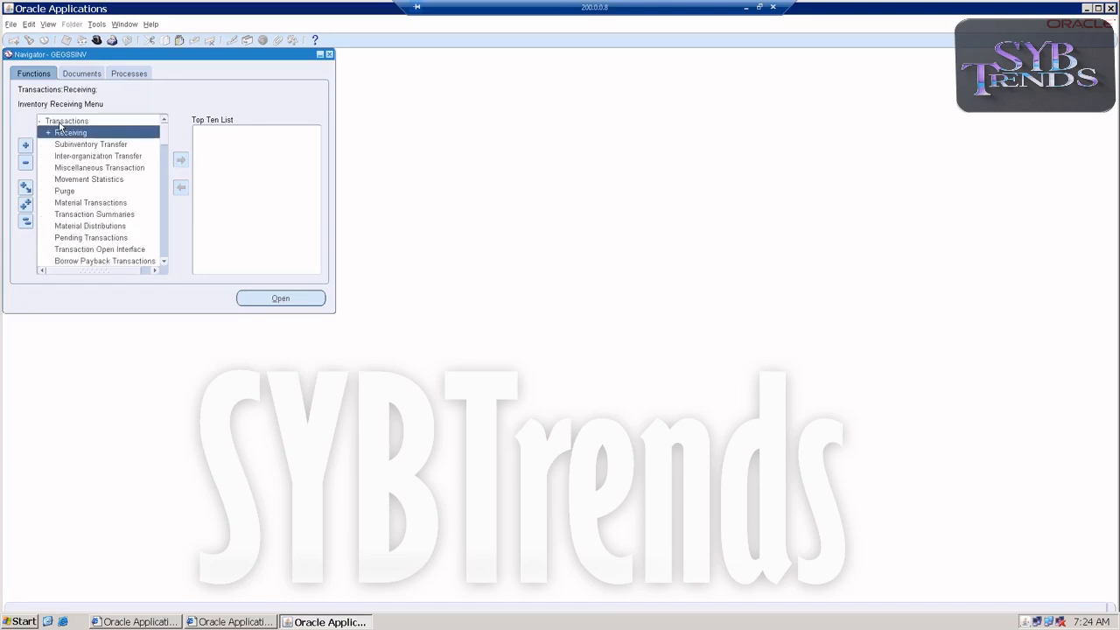
click(64, 158)
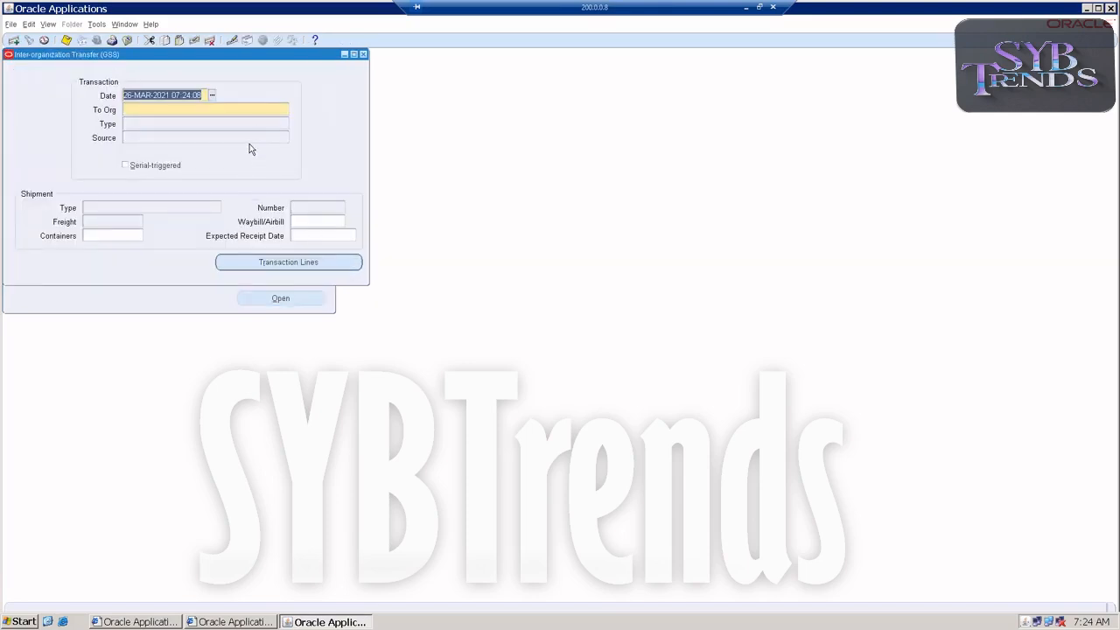
click(262, 110)
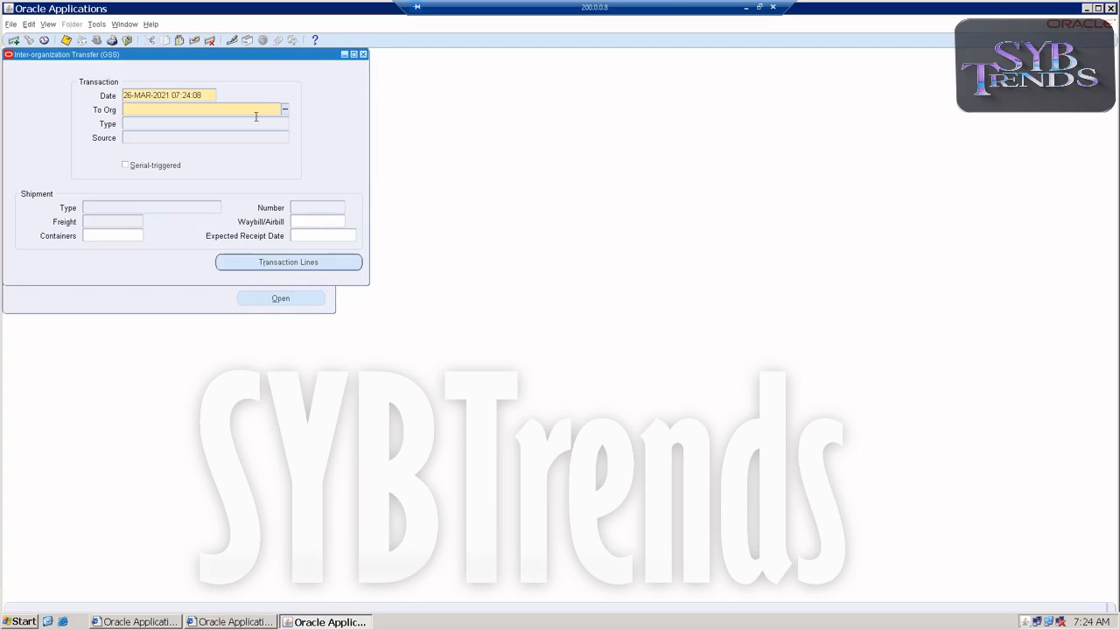
key(F4)
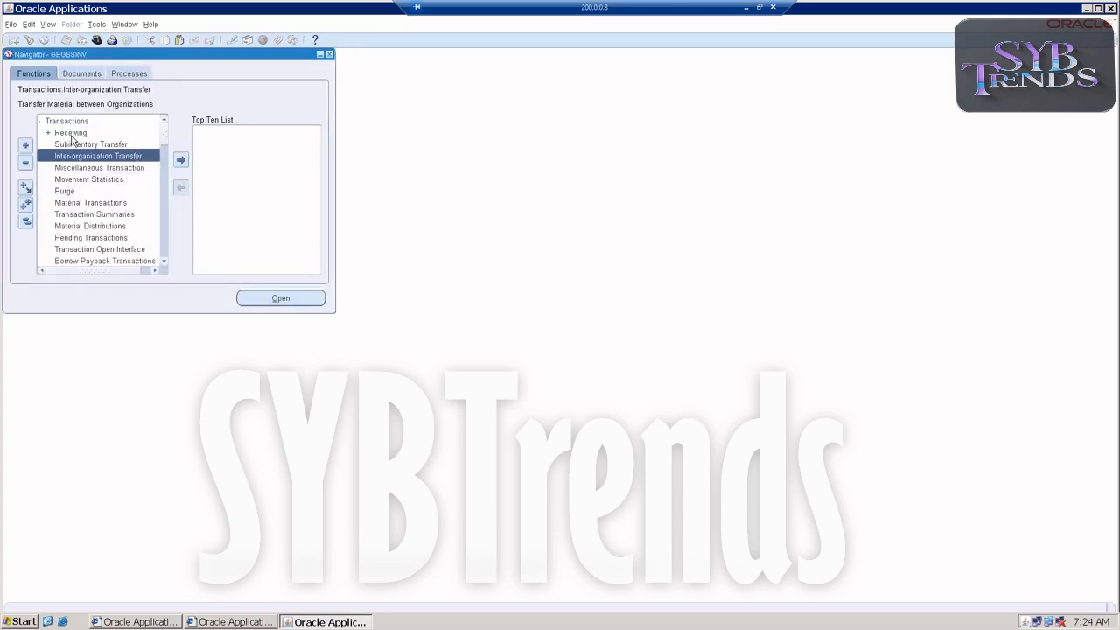
click(75, 168)
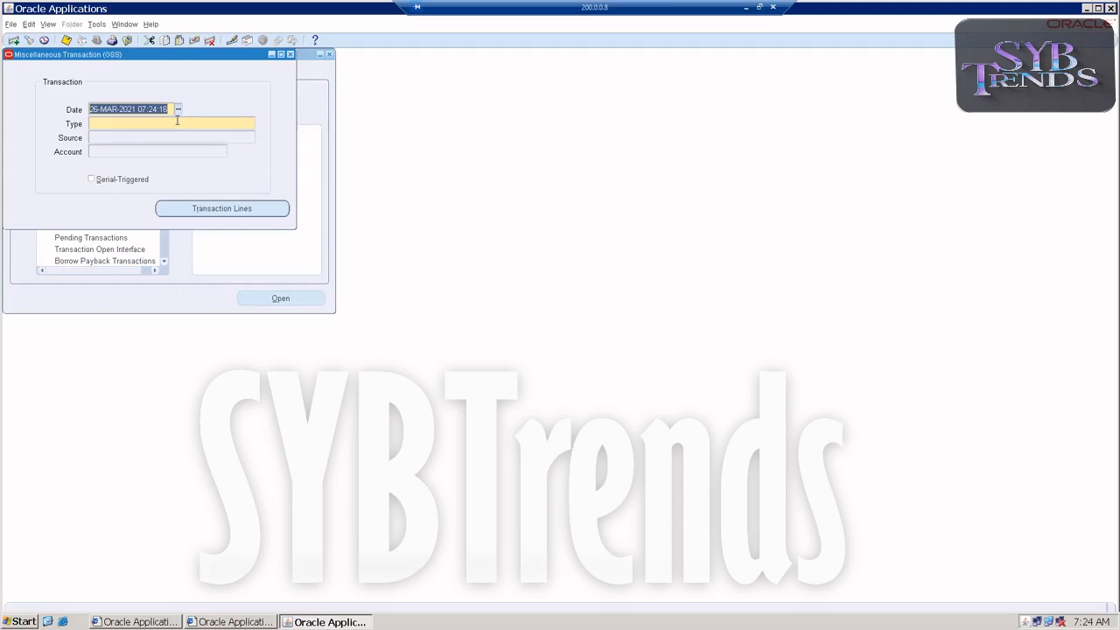
click(180, 120)
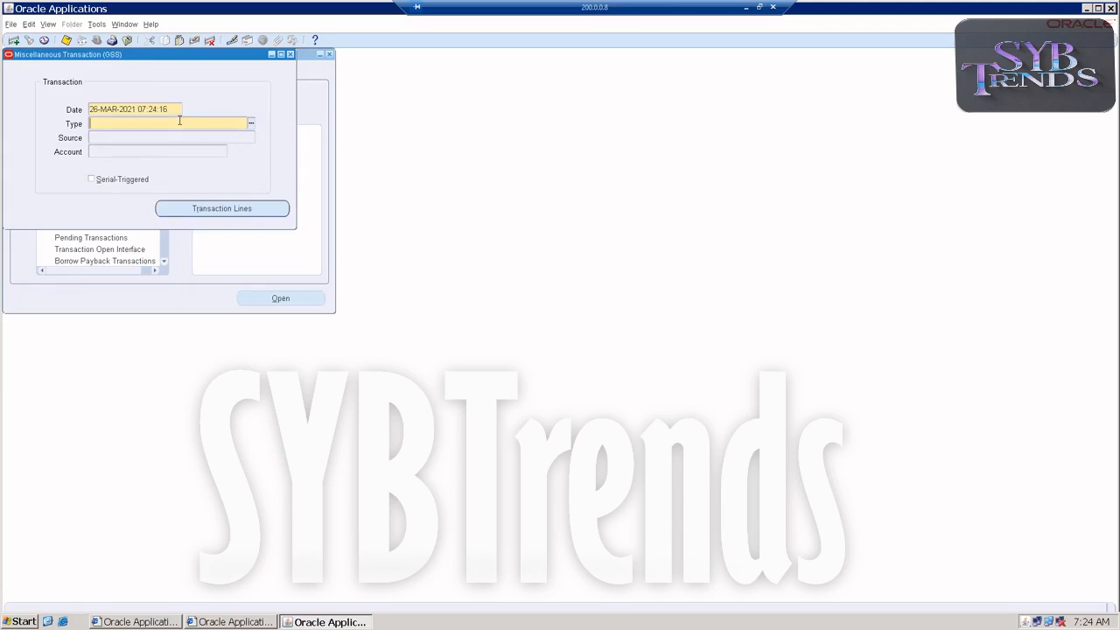
click(290, 55)
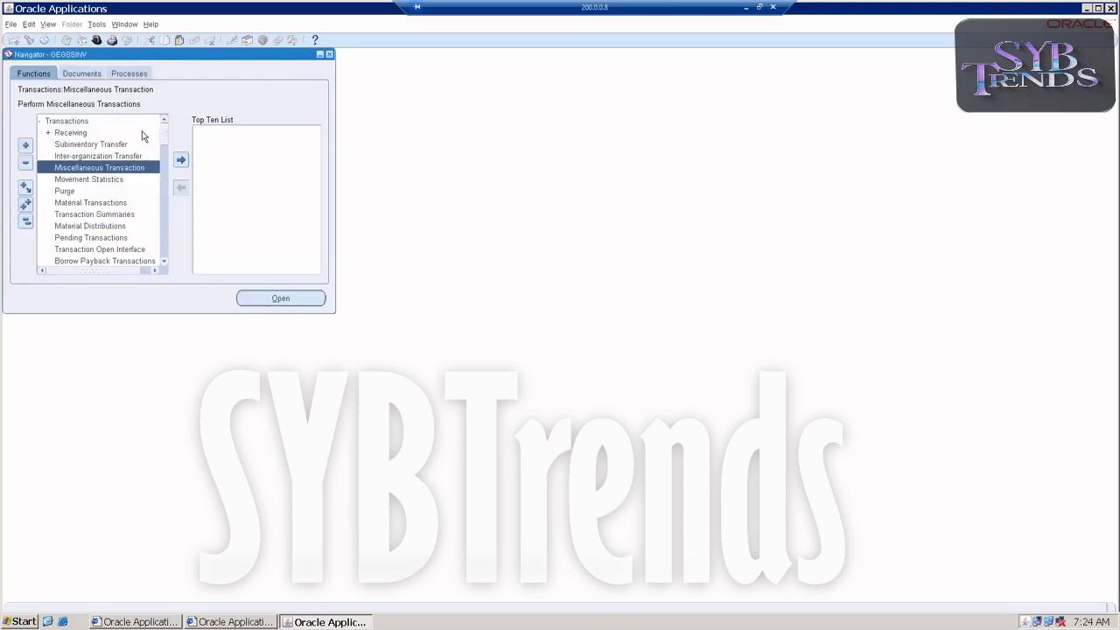
Start a new inter-organization transfer to GEGSSMEMBER and enter shipment number 670
double_click(63, 157)
click(180, 109)
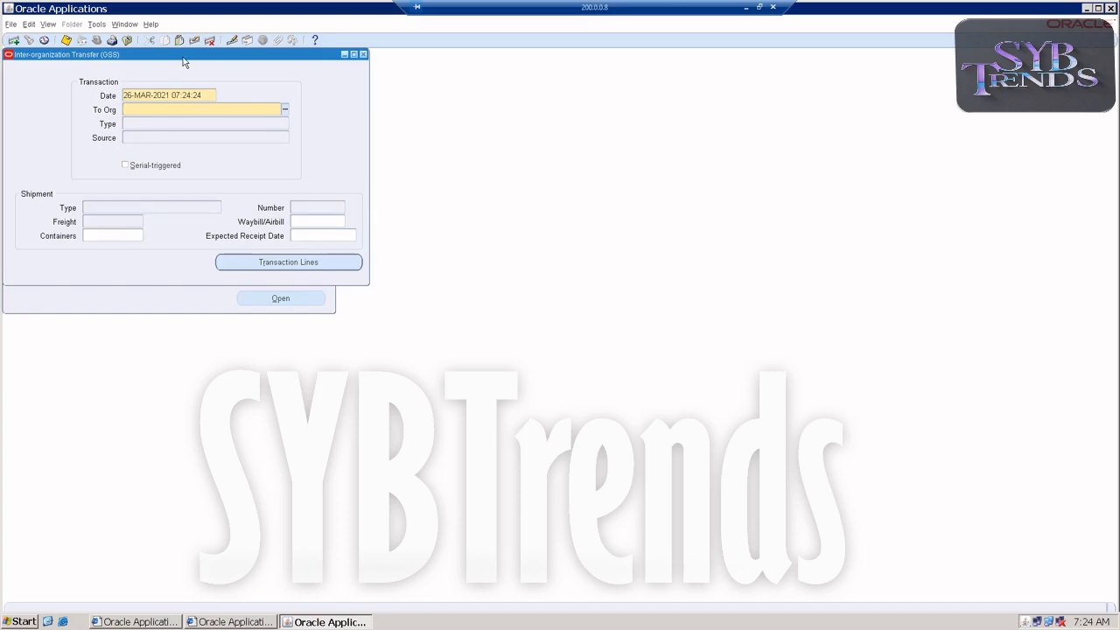
click(286, 110)
click(296, 206)
text(670)
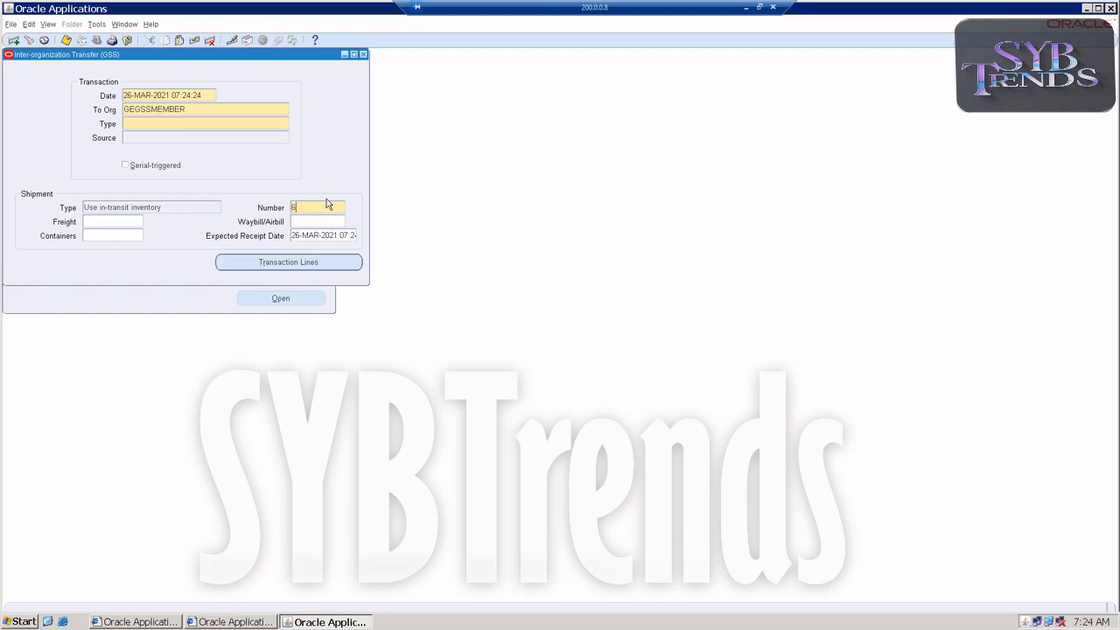
click(285, 265)
click(628, 346)
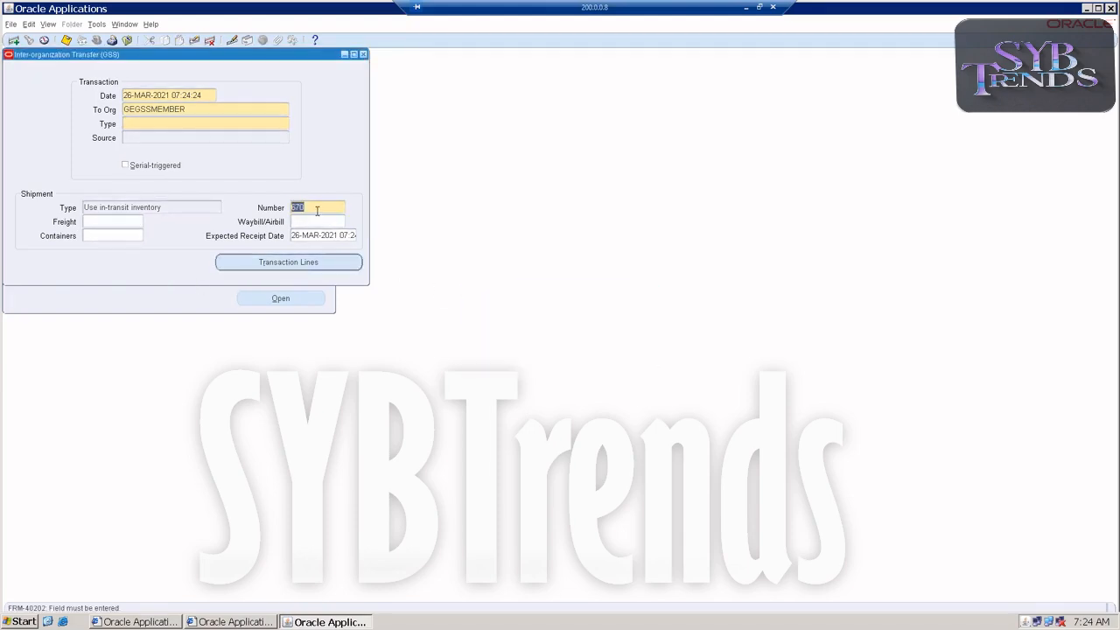
Change the shipment number to 522, set the transaction type to Intransit Shipment, and open the transaction lines
text(522)
click(292, 267)
click(284, 125)
click(270, 262)
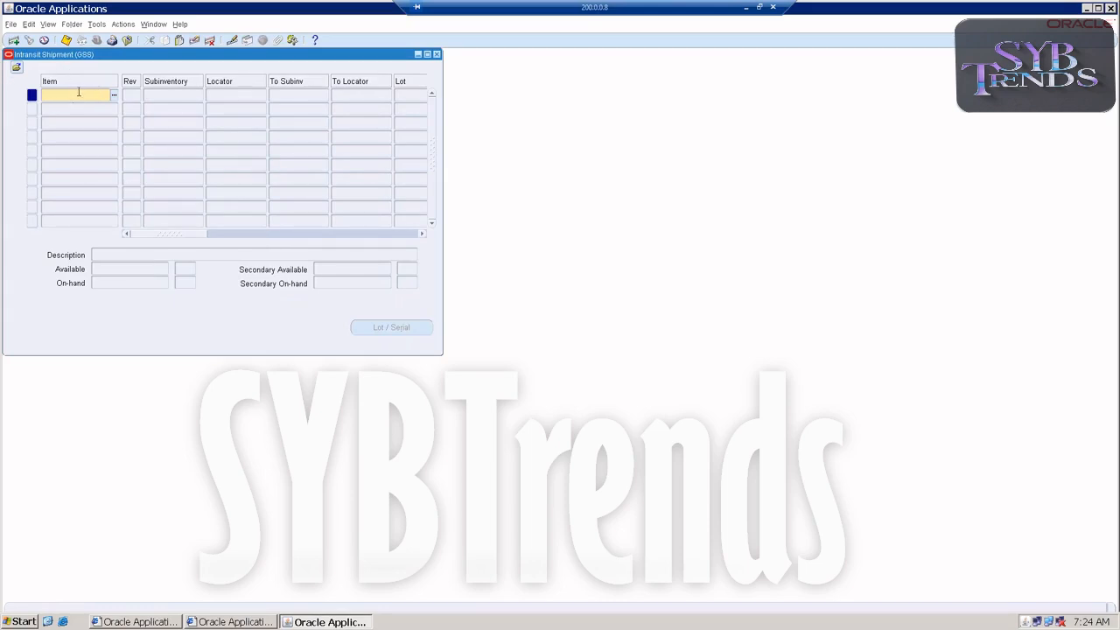
Enter item GEGSSNEW on the first intransit shipment line
key(Tab)
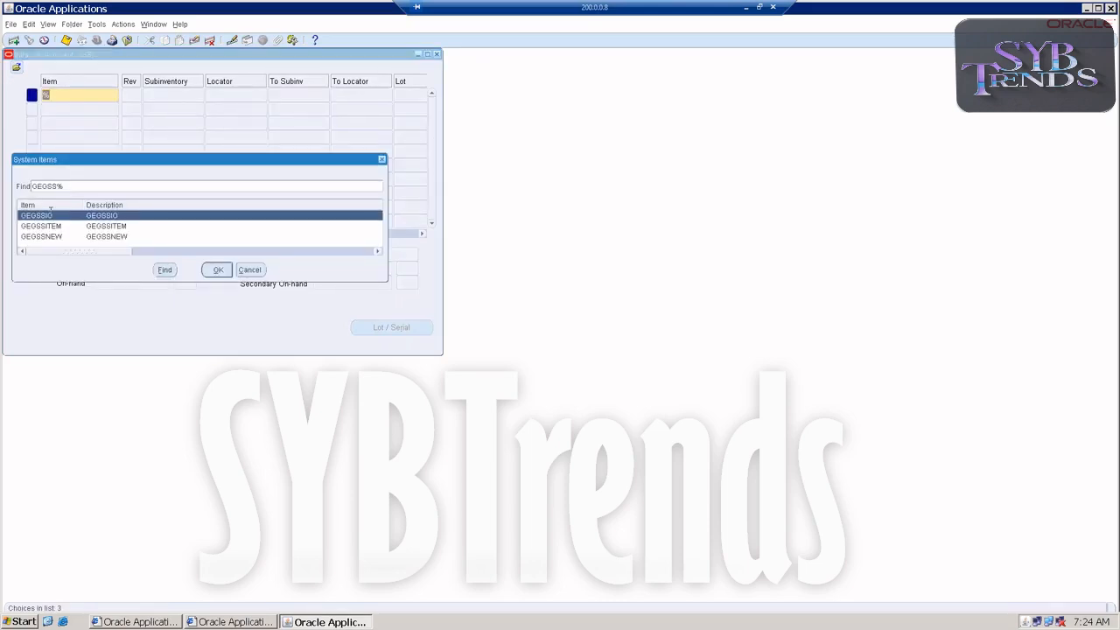
click(41, 237)
double_click(40, 237)
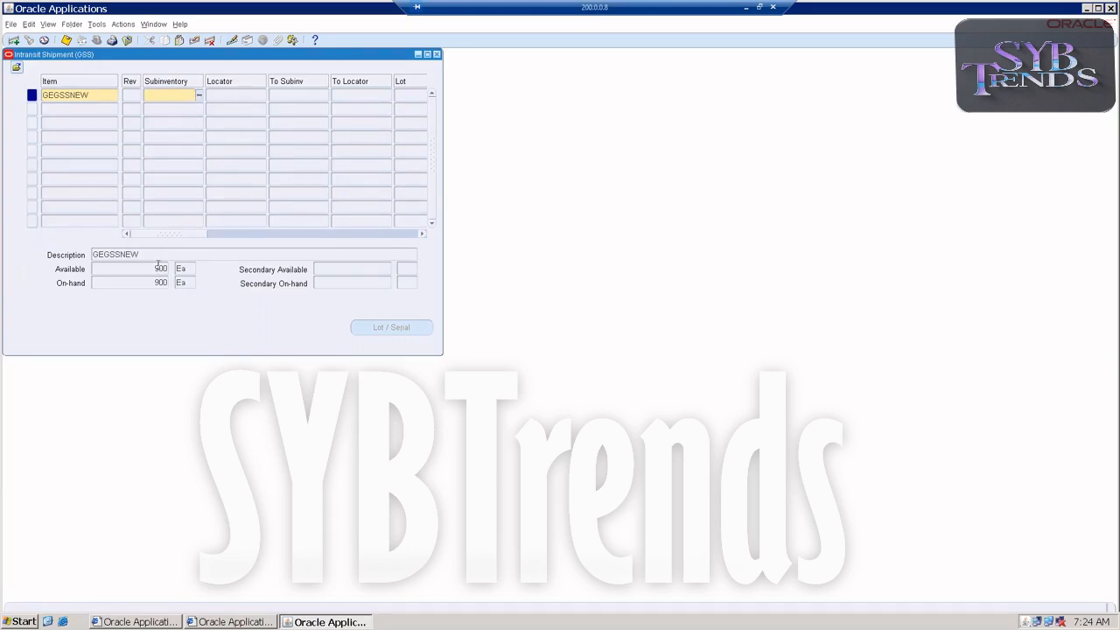
Set the GEGSSNEW line's source subinventory to Stores and its destination subinventory to Store1
click(200, 94)
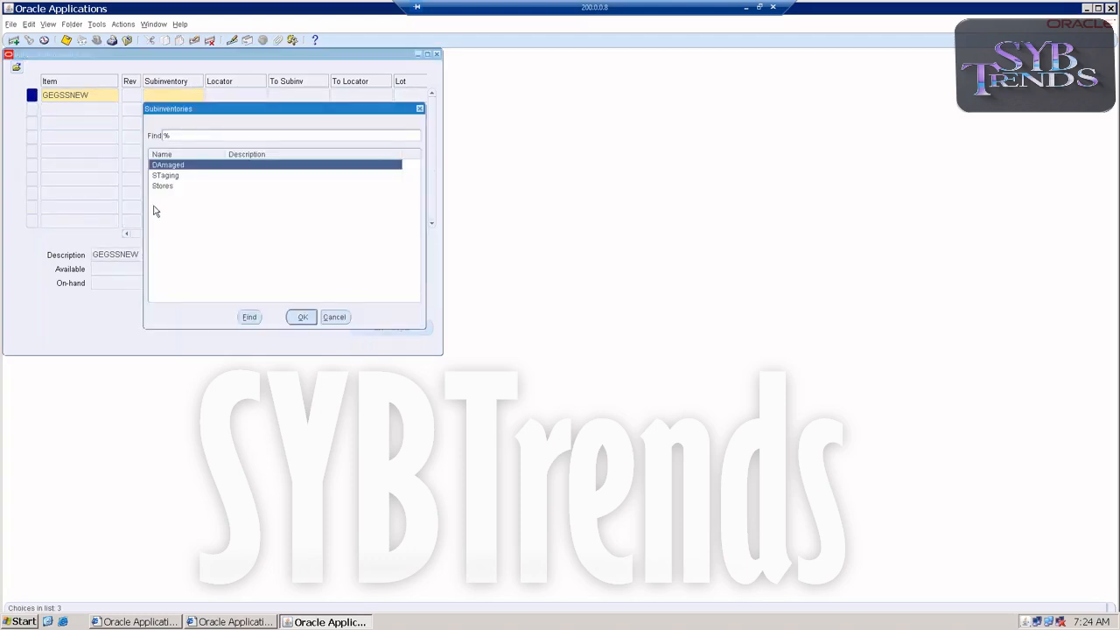
double_click(161, 187)
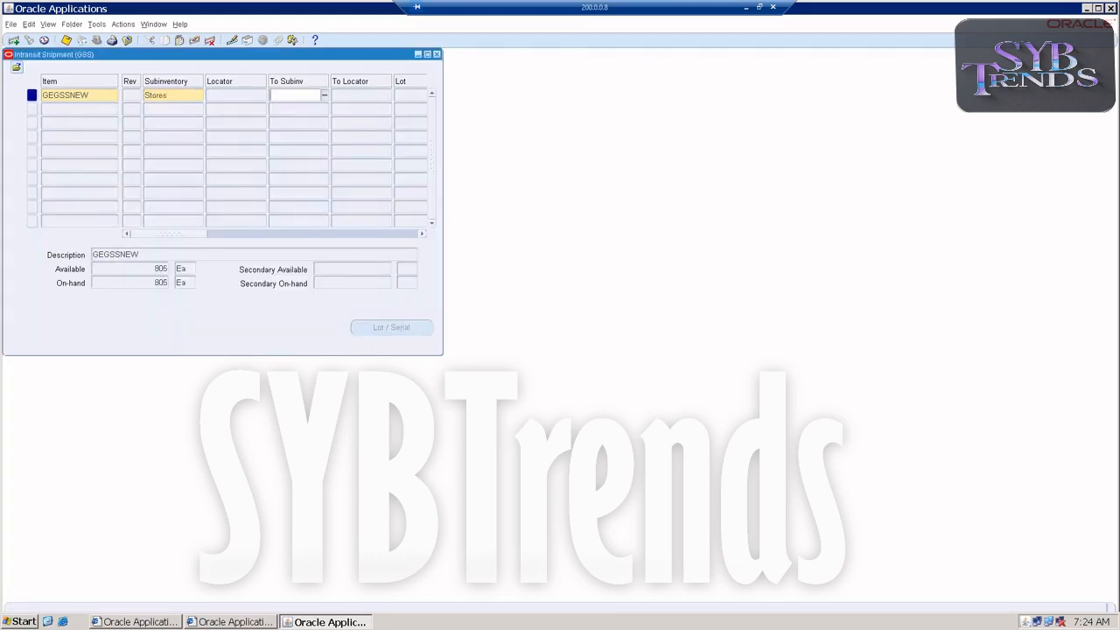
click(322, 95)
double_click(289, 166)
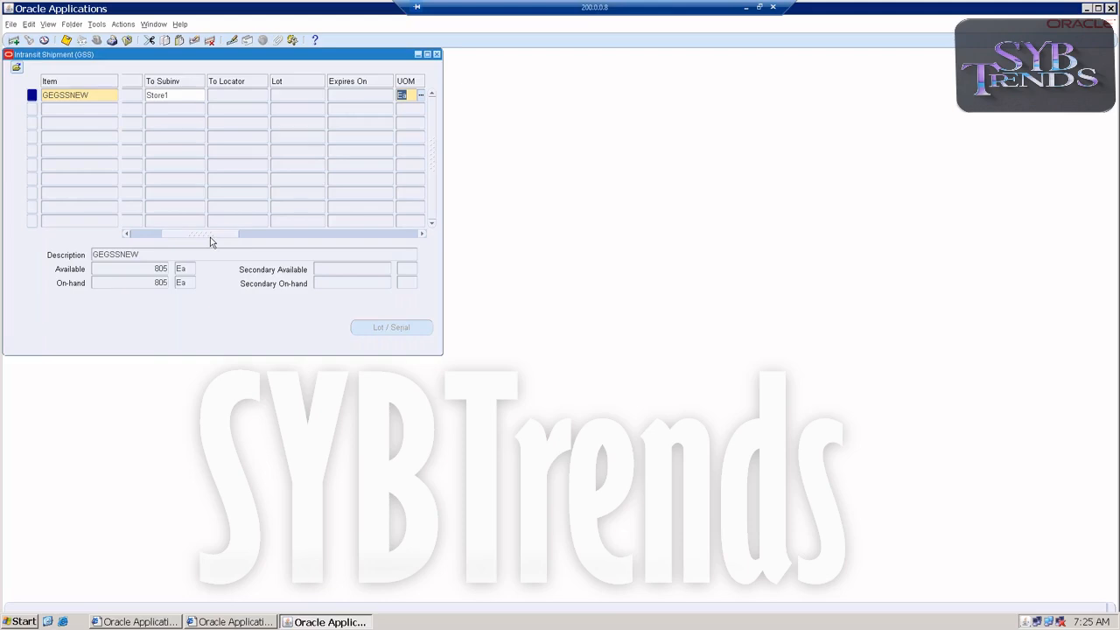
Enter a transfer quantity of 100 for GEGSSNEW, save the intransit shipment, and close the transfer forms
drag(208, 234, 271, 212)
key(Tab)
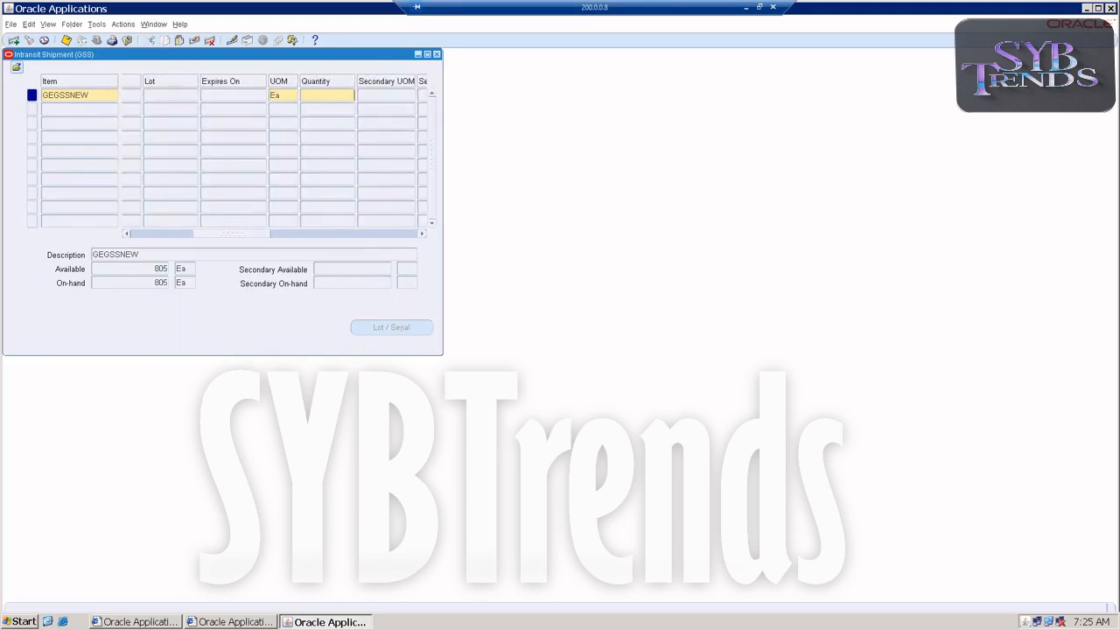
text(100)
key(Tab)
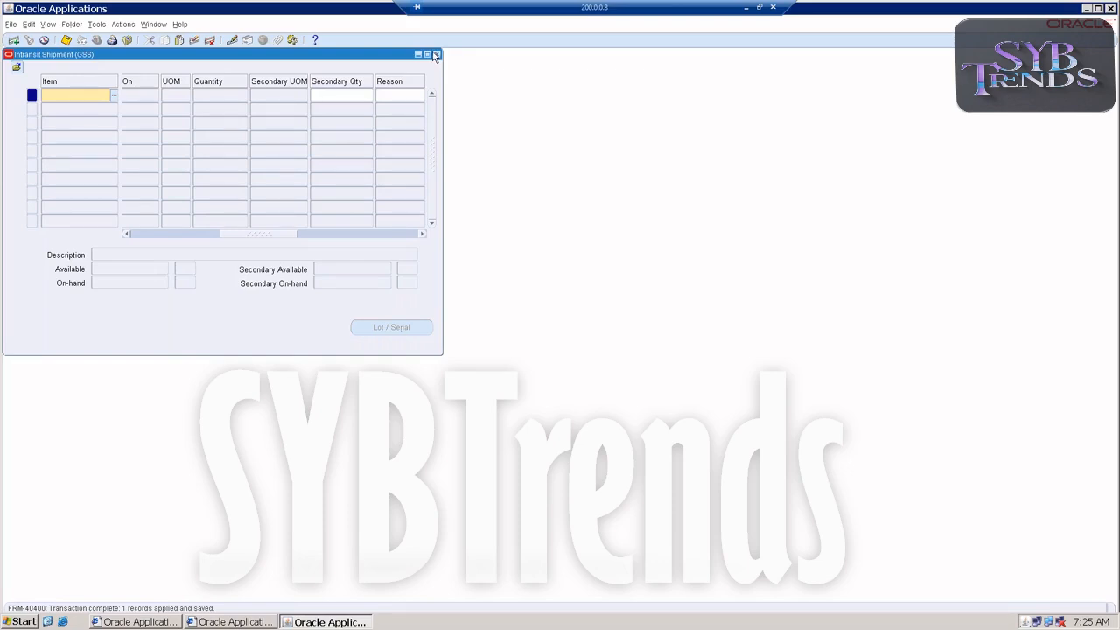
click(436, 55)
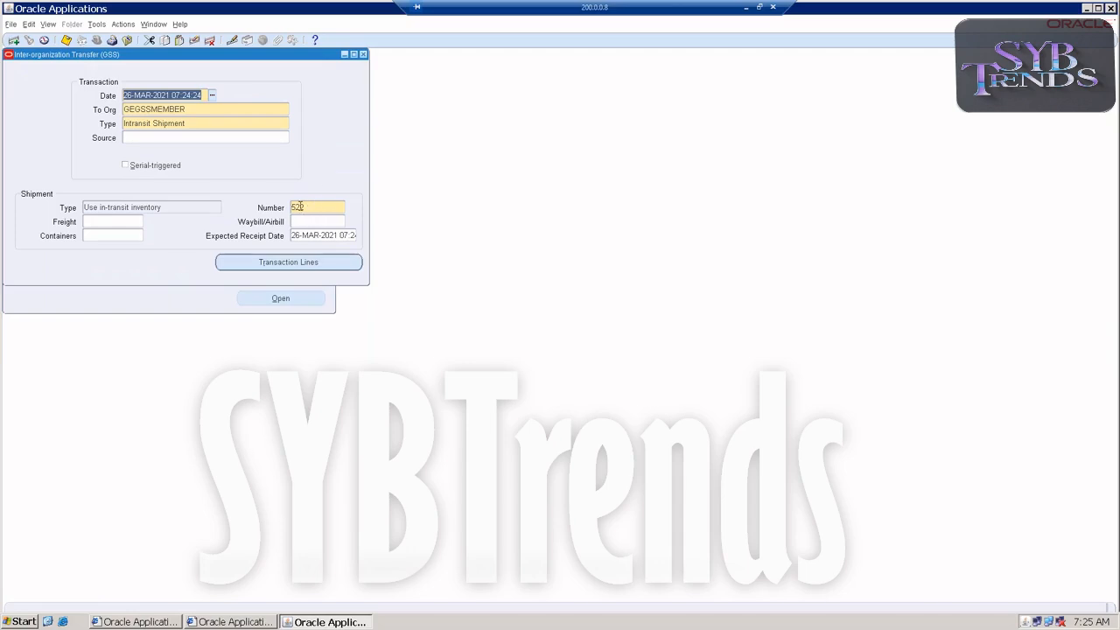
click(364, 54)
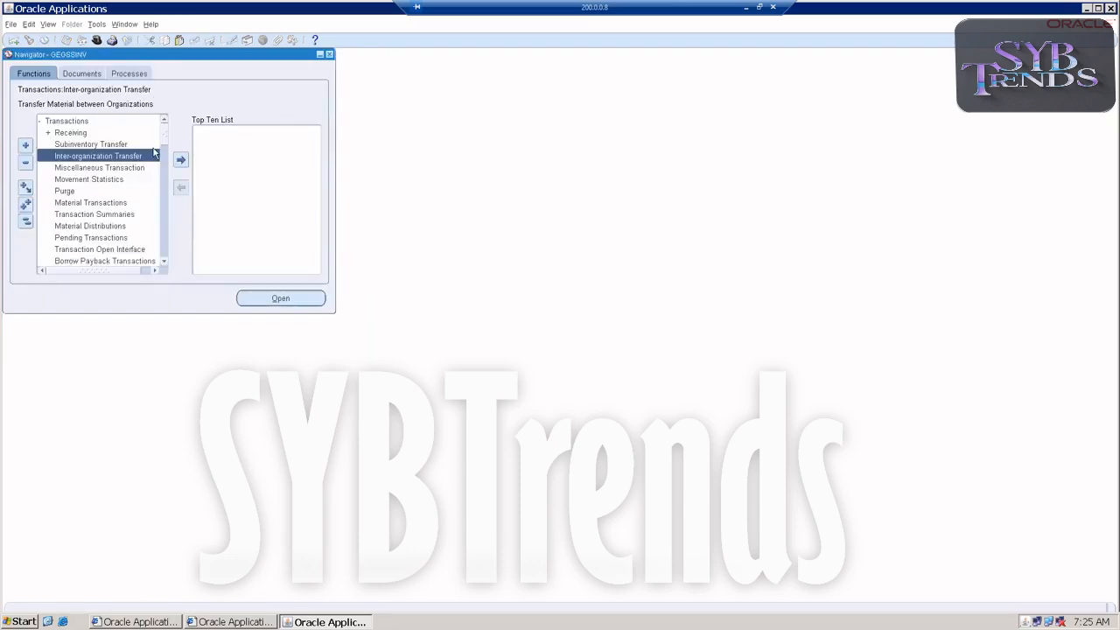
Open the material query form for on-hand quantities
double_click(70, 123)
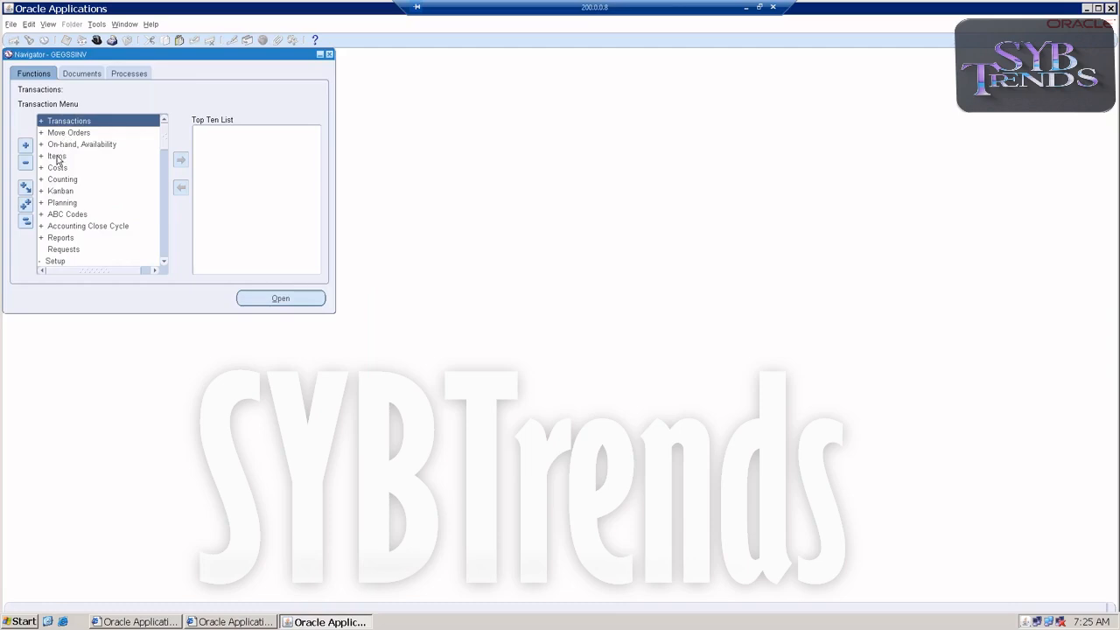
double_click(59, 145)
click(59, 156)
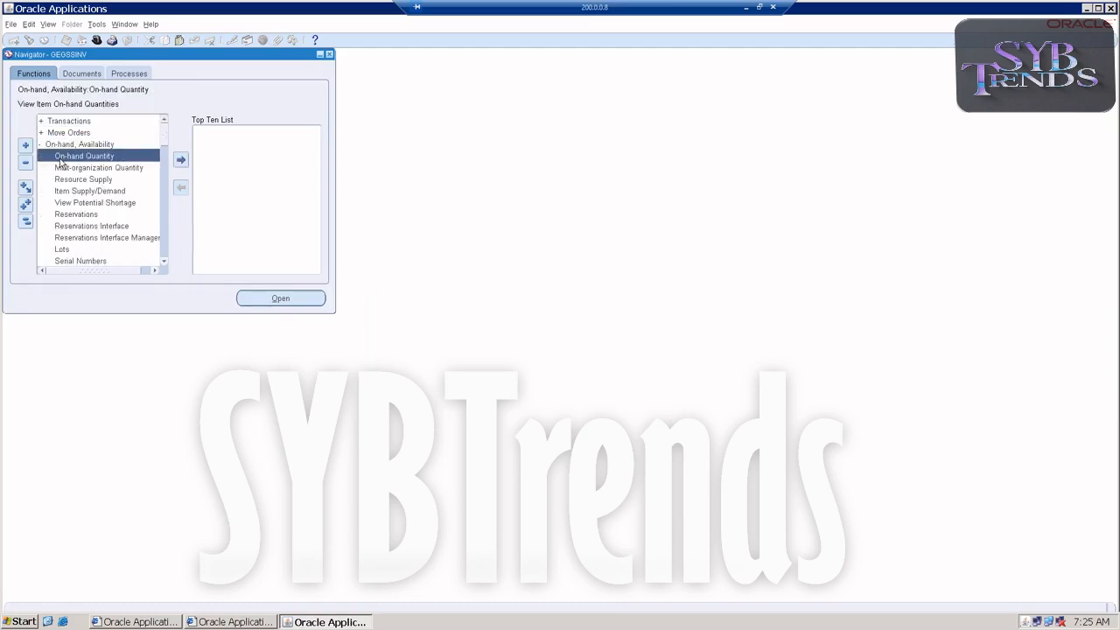
double_click(59, 158)
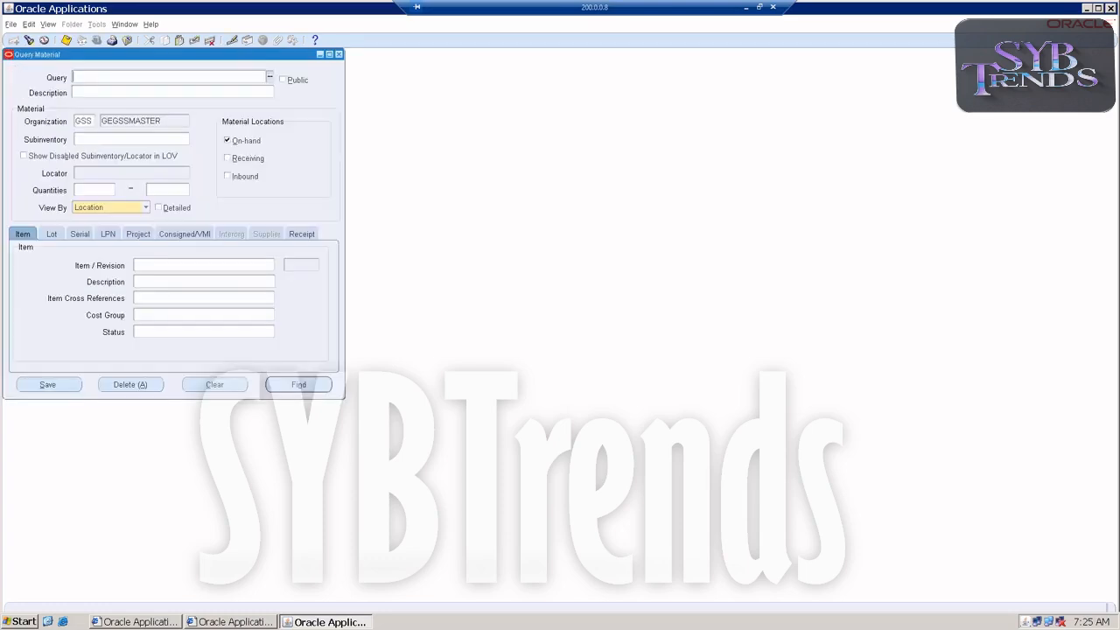
Query the on-hand material of item GEGSSNEW in organization GSS
click(138, 267)
text(gegssnew)
key(Tab)
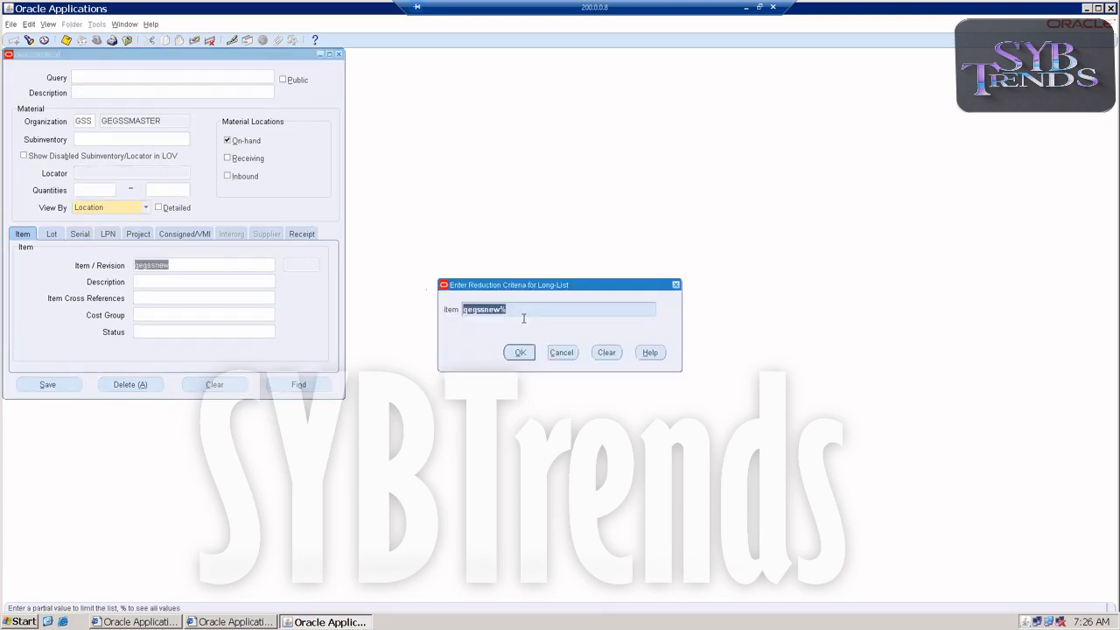
click(551, 354)
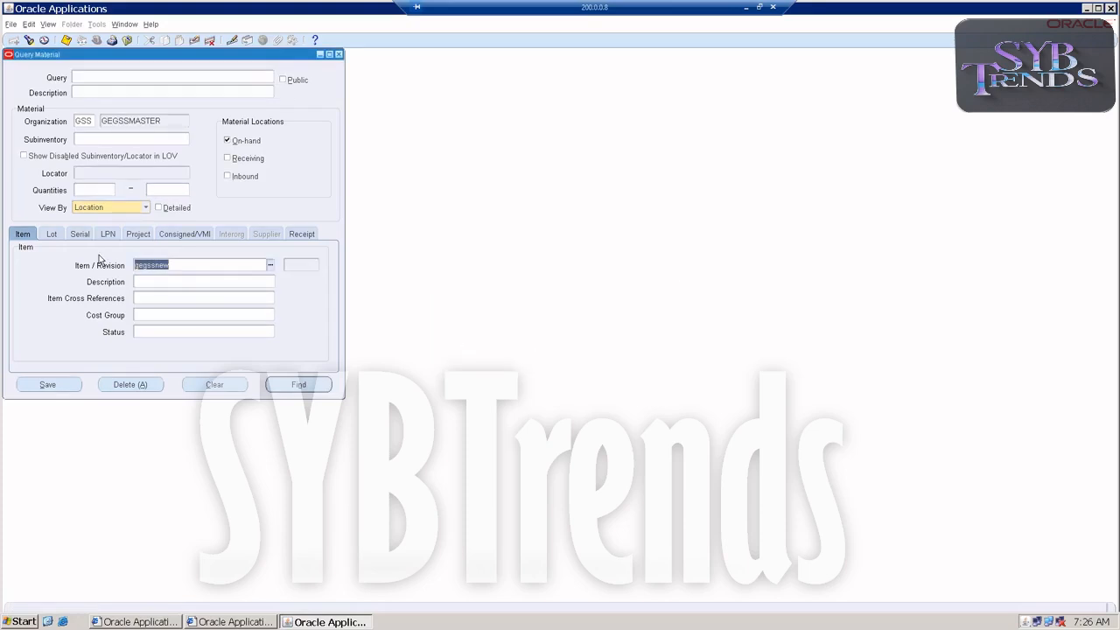
text(GEGSSNEW)
click(302, 387)
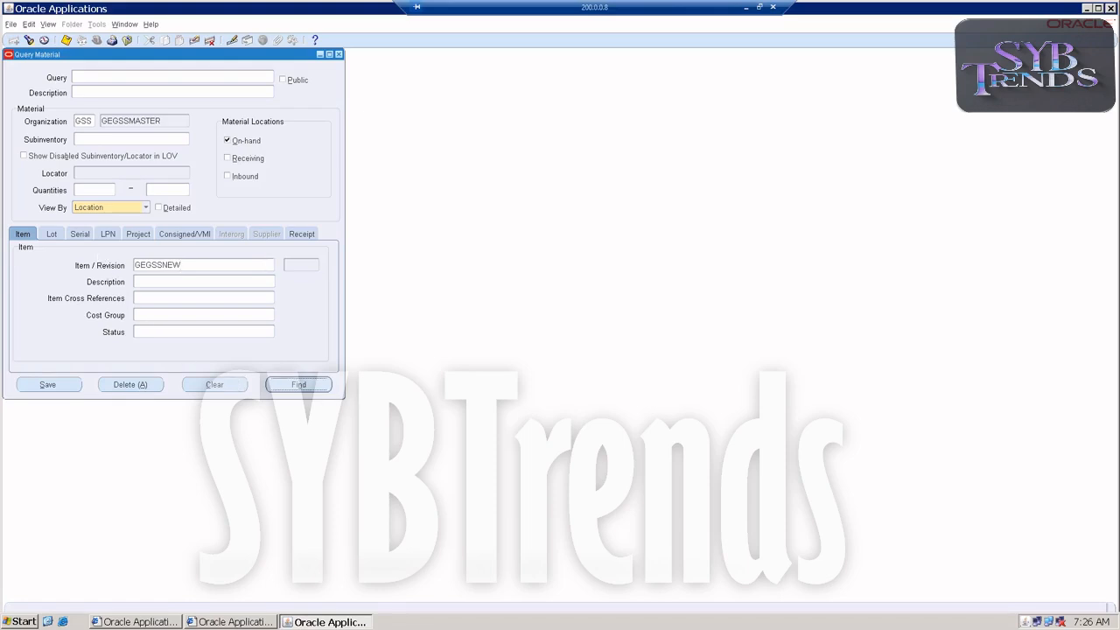
double_click(109, 194)
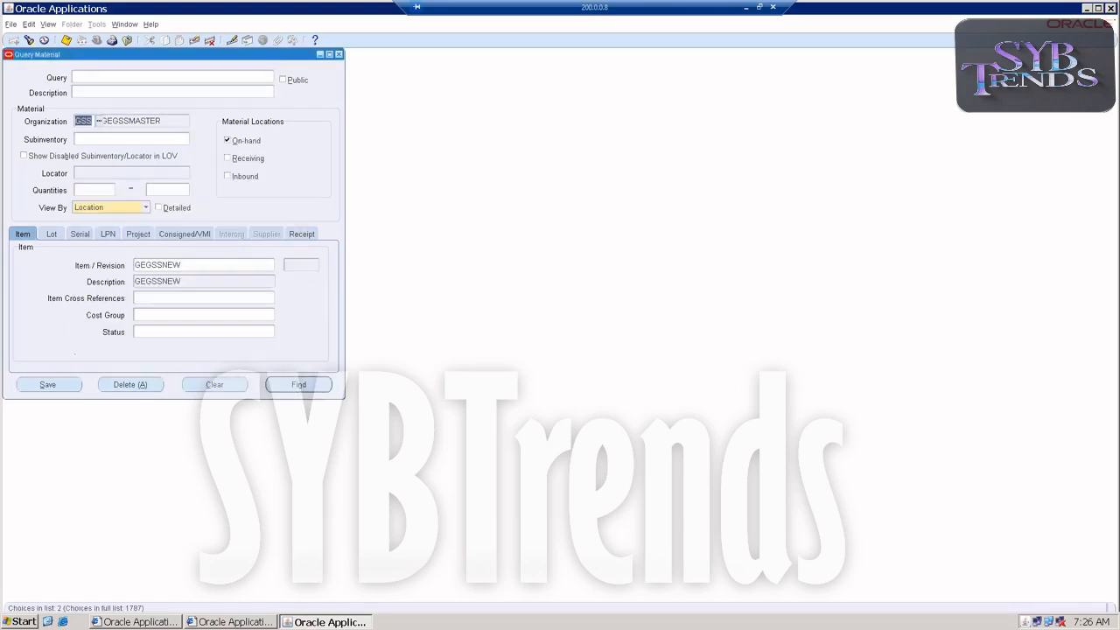
click(300, 389)
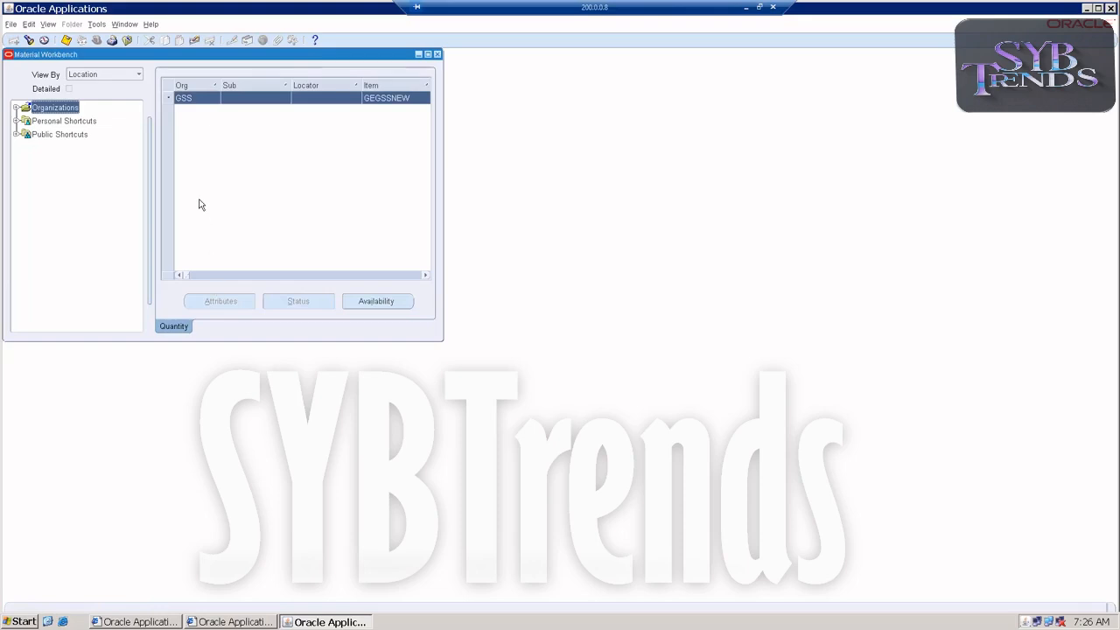
Check the availability quantities of GEGSSNEW in organization GSS, and close the Material Workbench
click(377, 301)
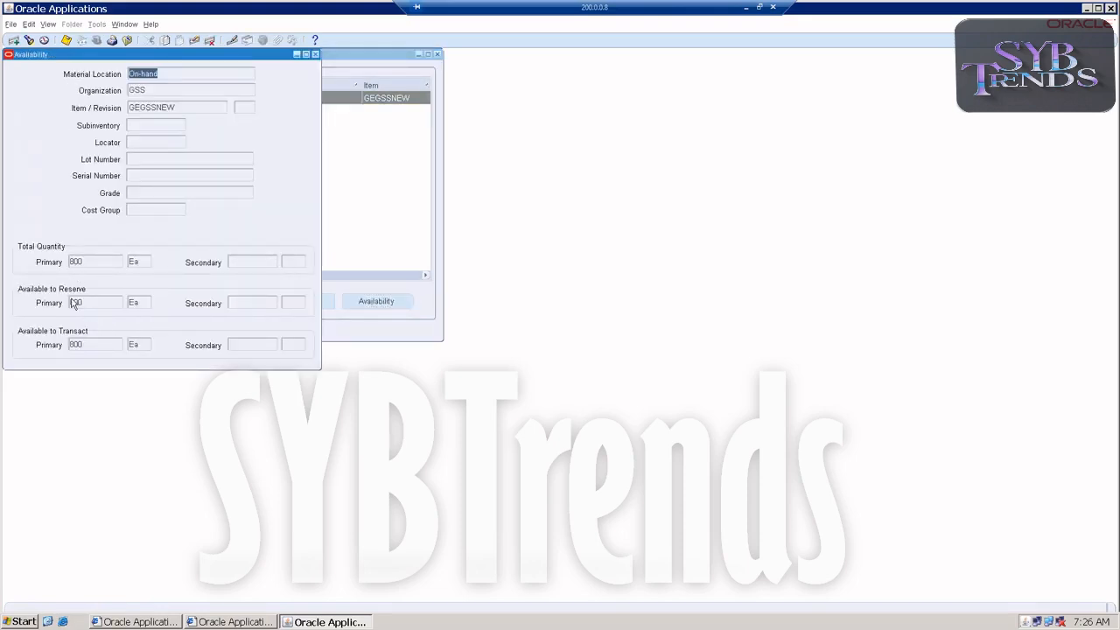
click(316, 54)
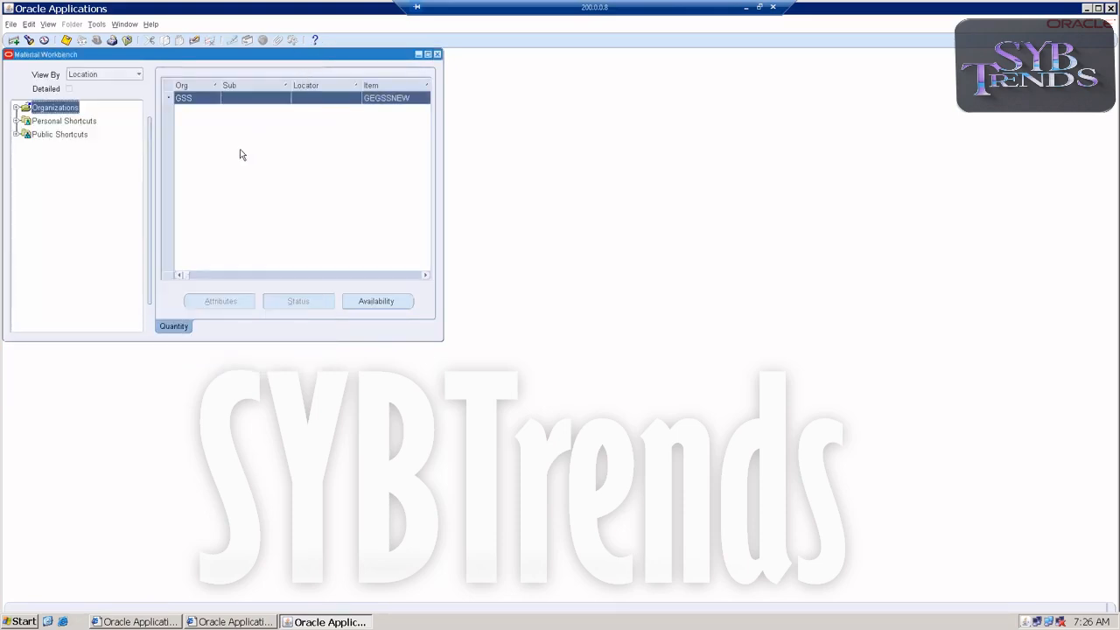
click(438, 54)
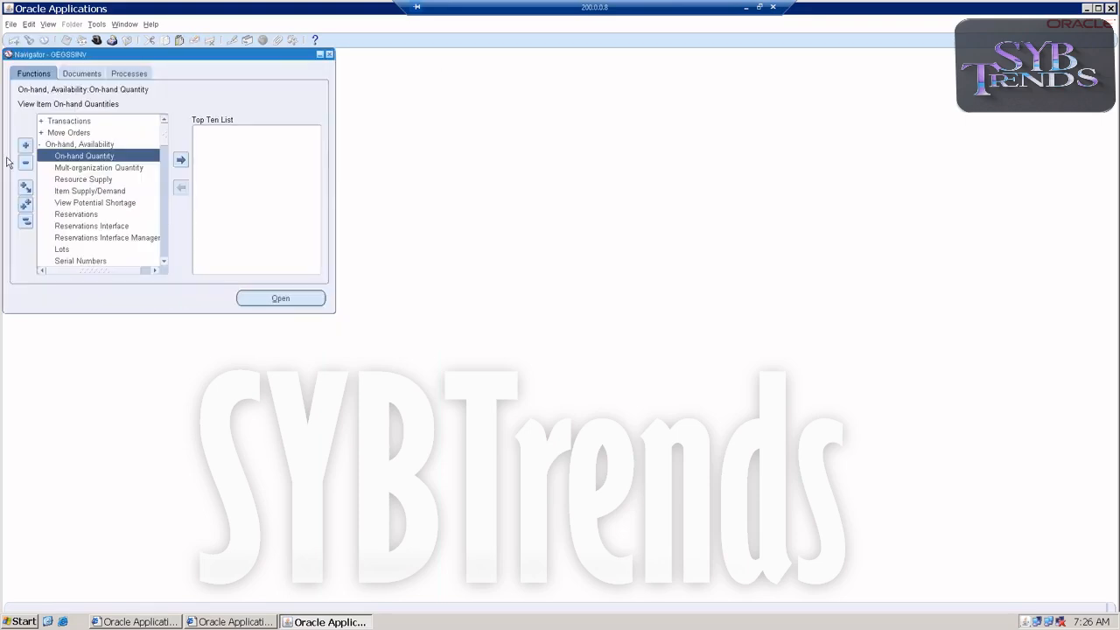
Change the inventory organization to GEGSSMEMBER (GSM)
double_click(56, 146)
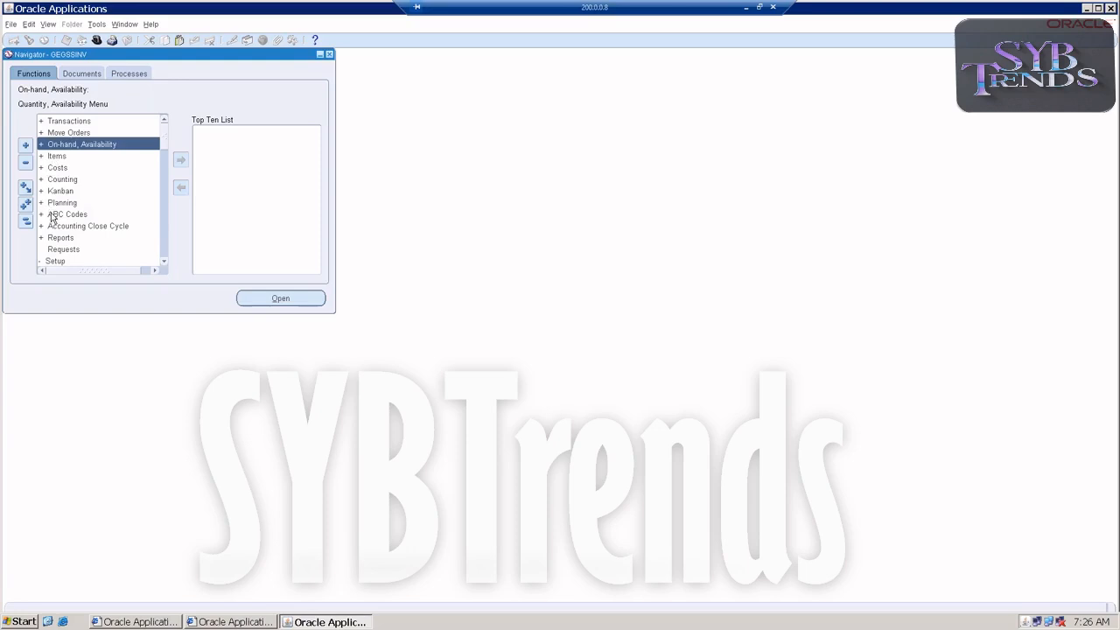
scroll(62, 247, down, 1)
scroll(61, 248, down, 1)
scroll(62, 248, down, 5)
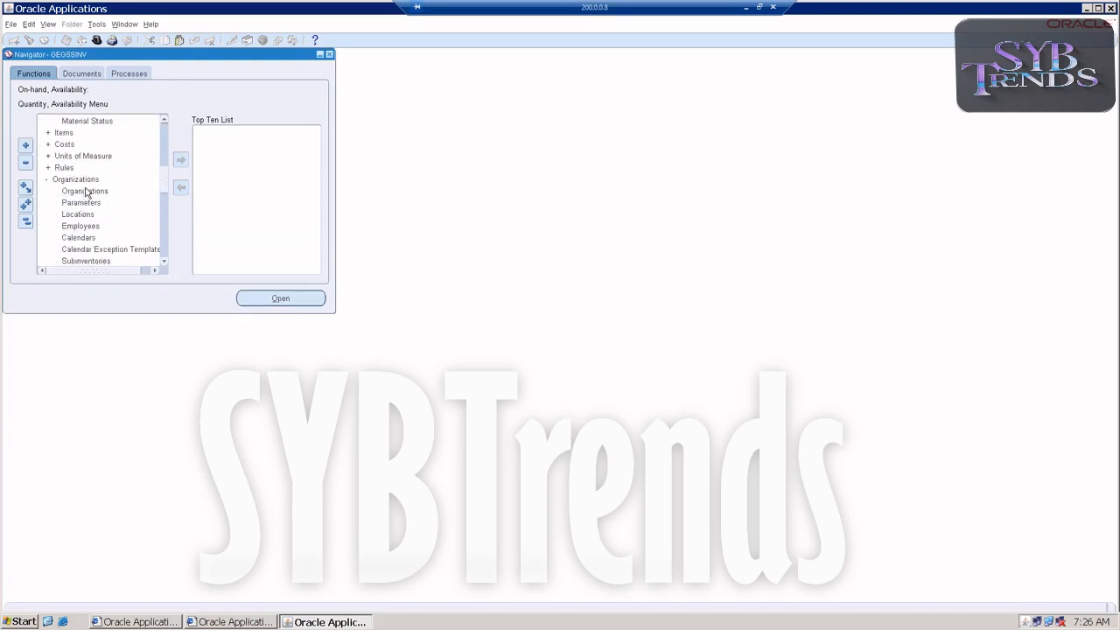
click(57, 181)
double_click(57, 181)
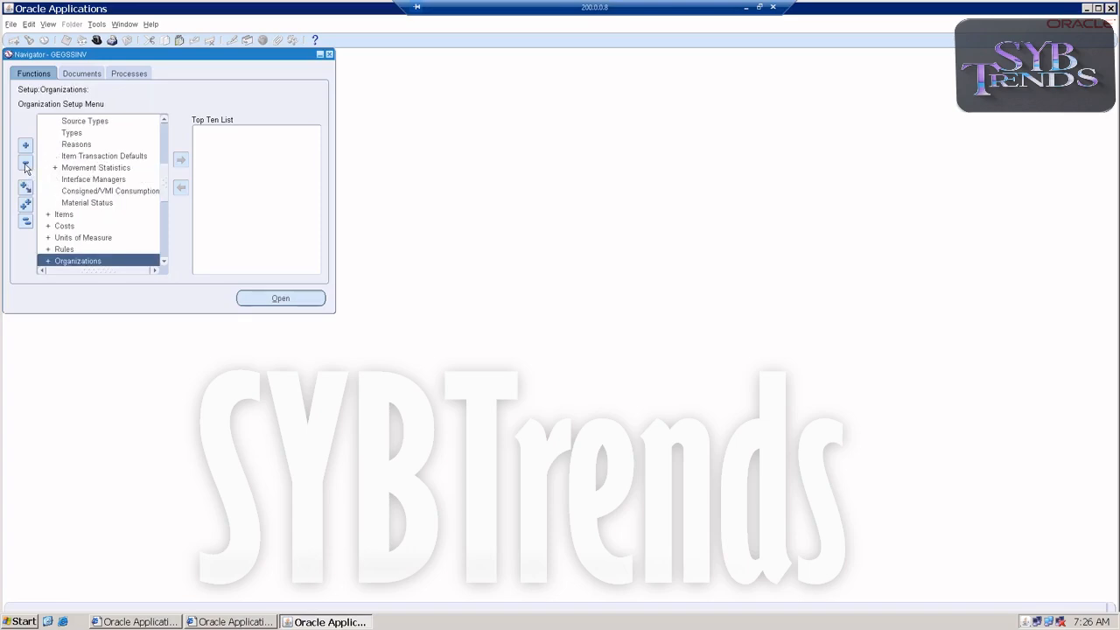
click(25, 221)
scroll(87, 214, down, 1)
scroll(96, 210, down, 1)
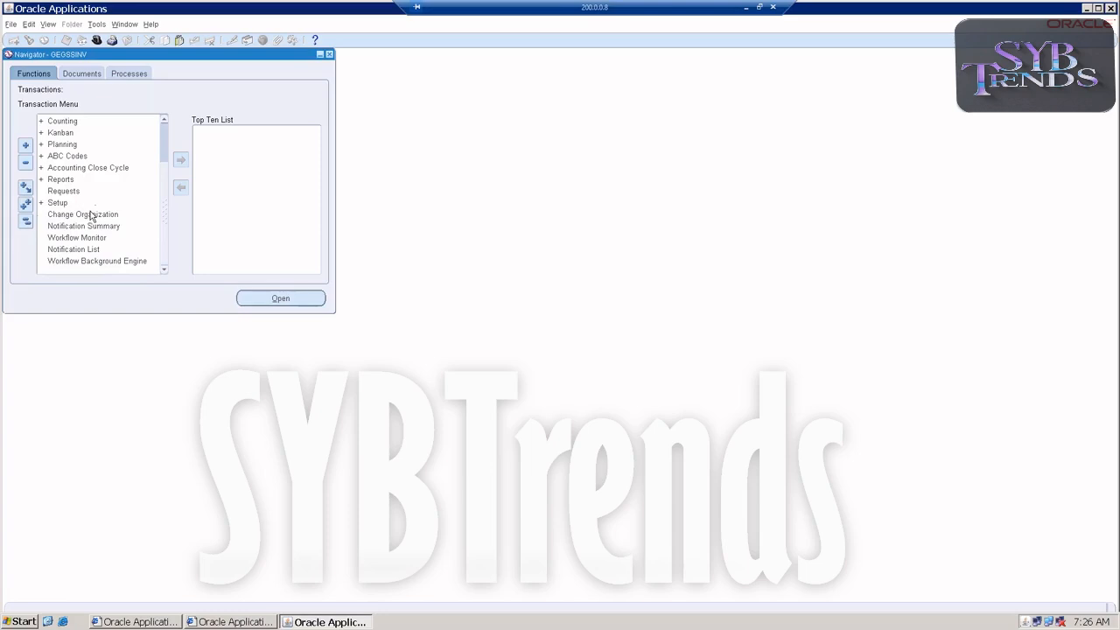
click(79, 215)
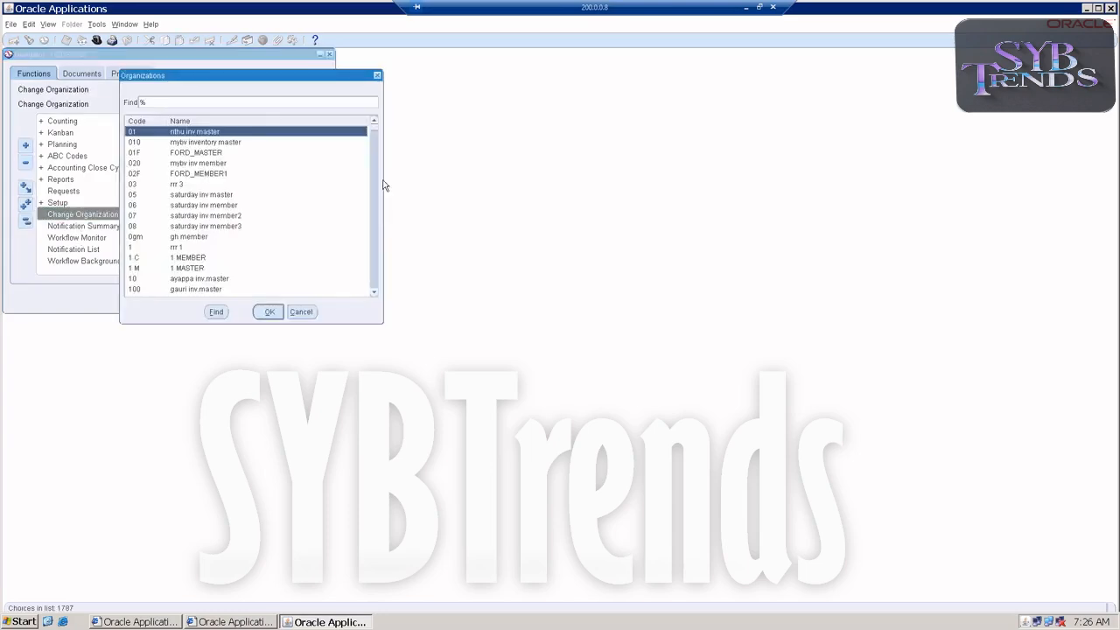
text(gs)
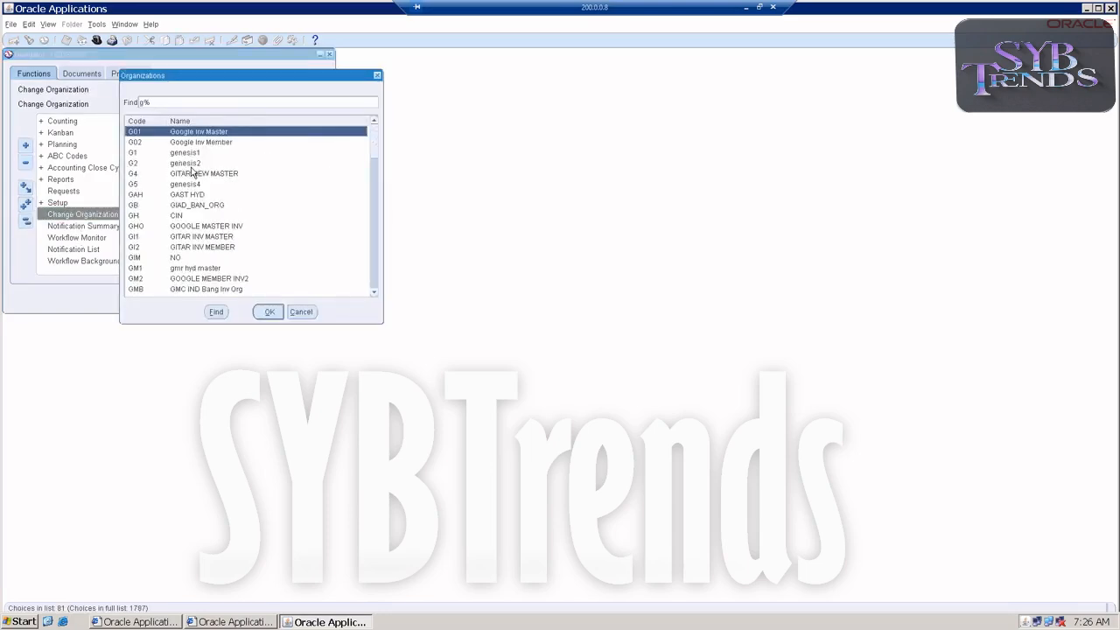
key(Return)
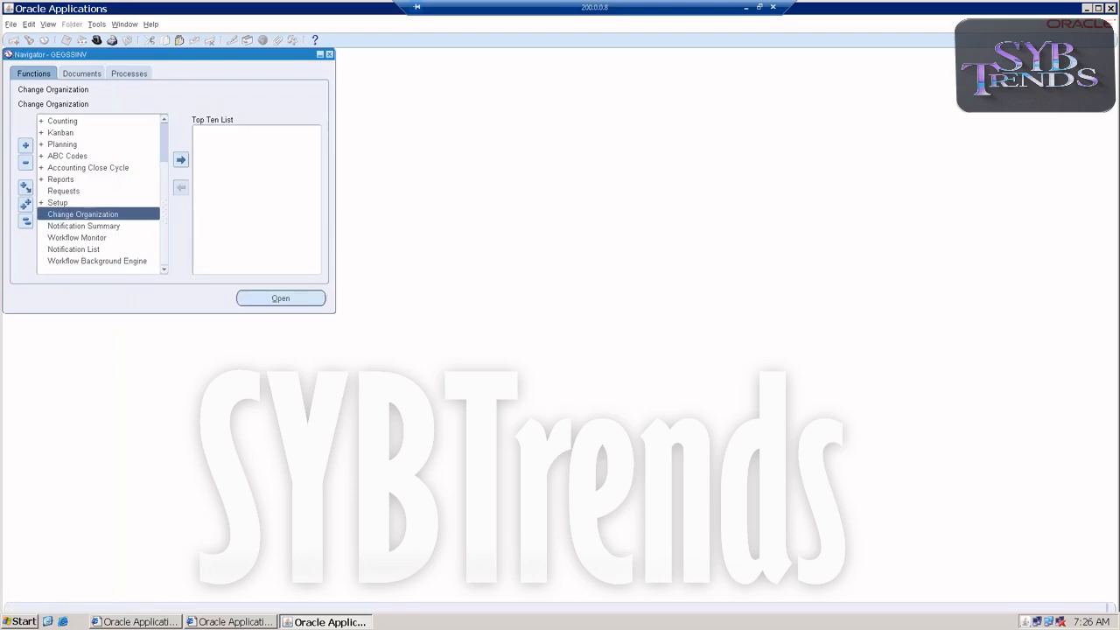
Open the material query form for on-hand quantities in organization GSM
scroll(93, 149, up, 5)
click(79, 147)
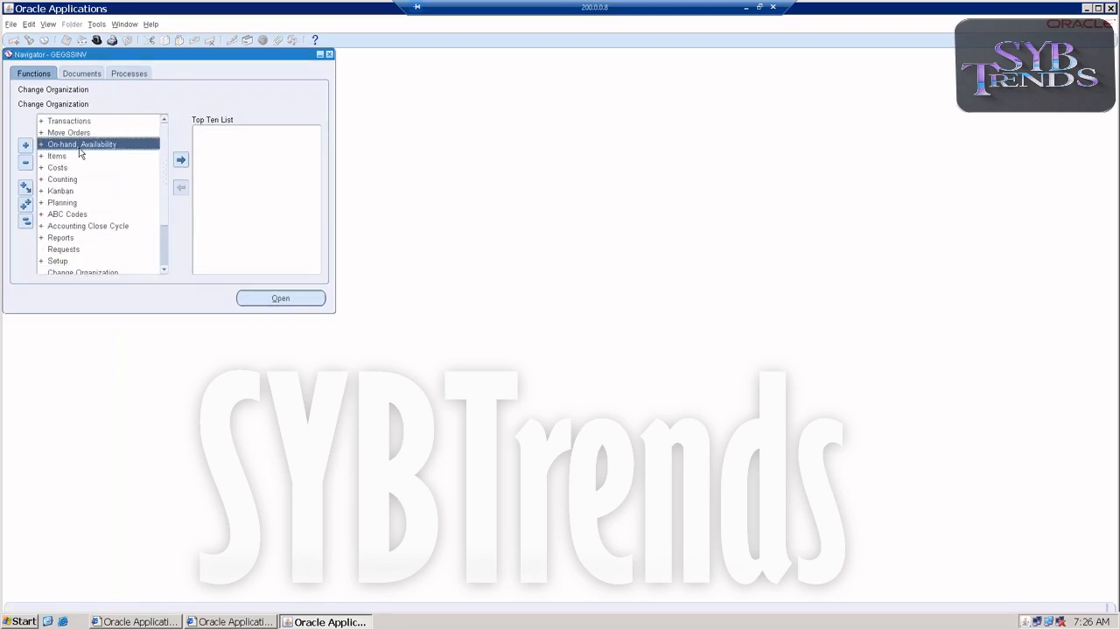
double_click(79, 145)
double_click(79, 156)
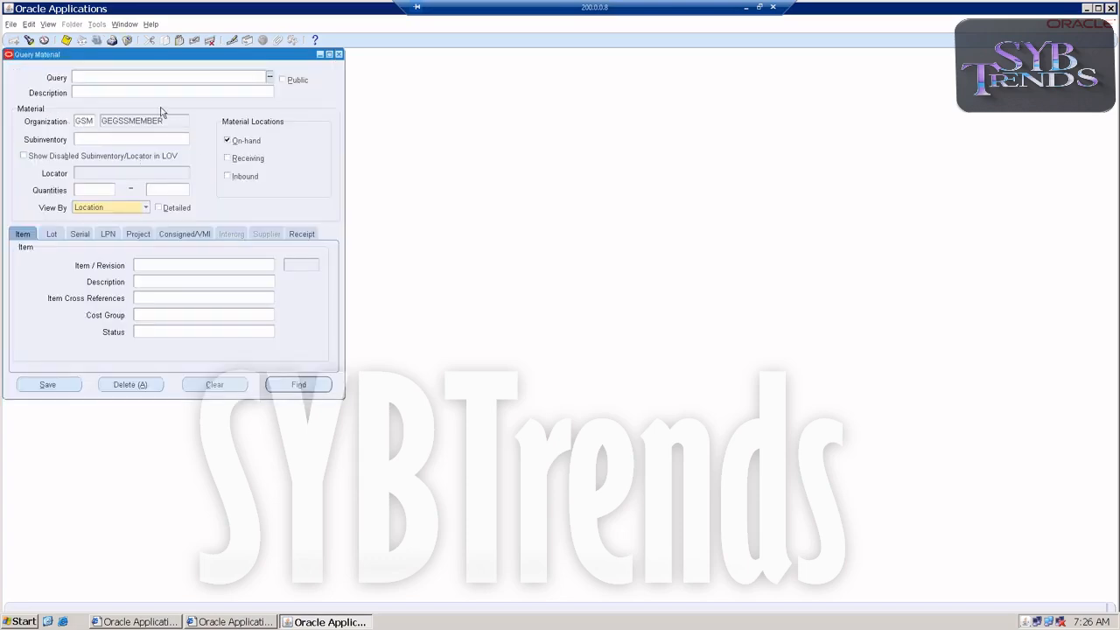
Query item GEGSSIO in organization GSM, check its on-hand quantity, and close the Material Workbench
click(155, 267)
text(GEGSSIO)
key(Tab)
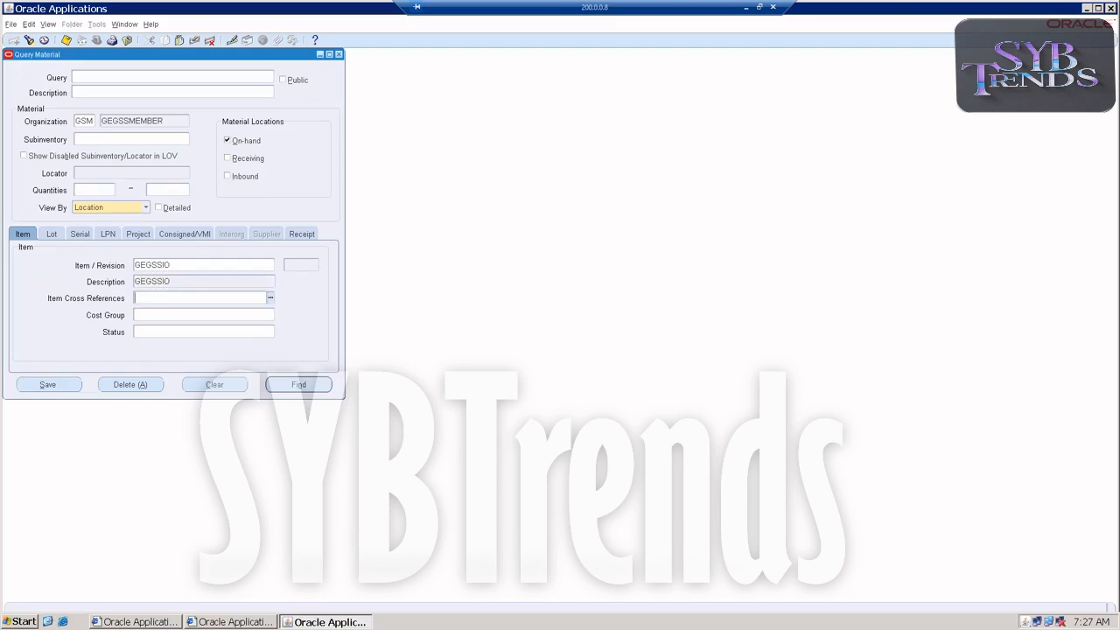
click(306, 384)
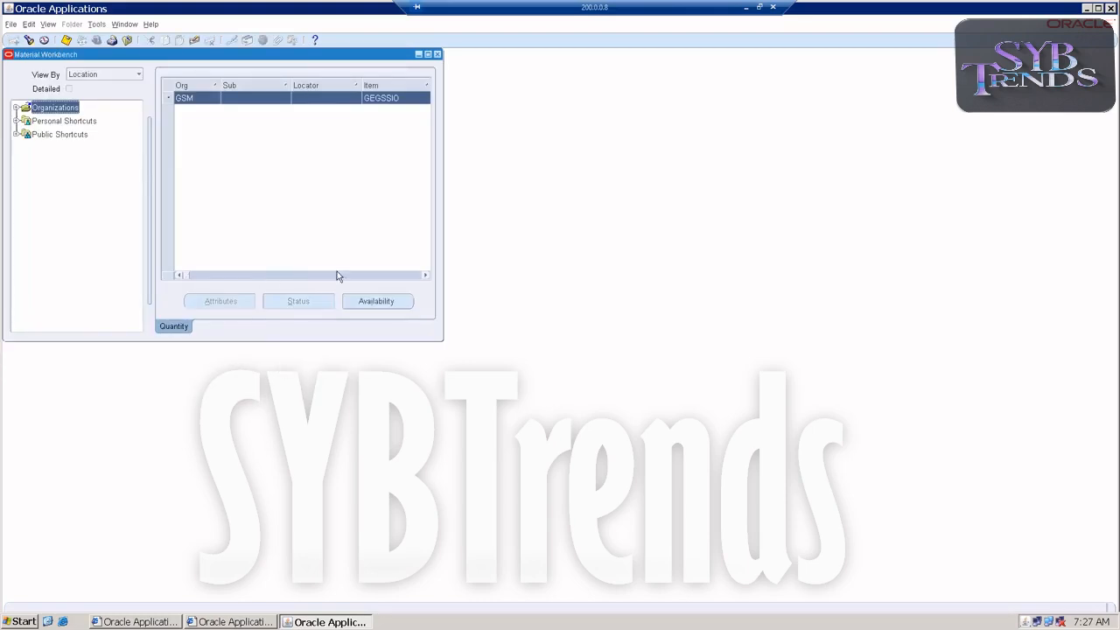
click(425, 275)
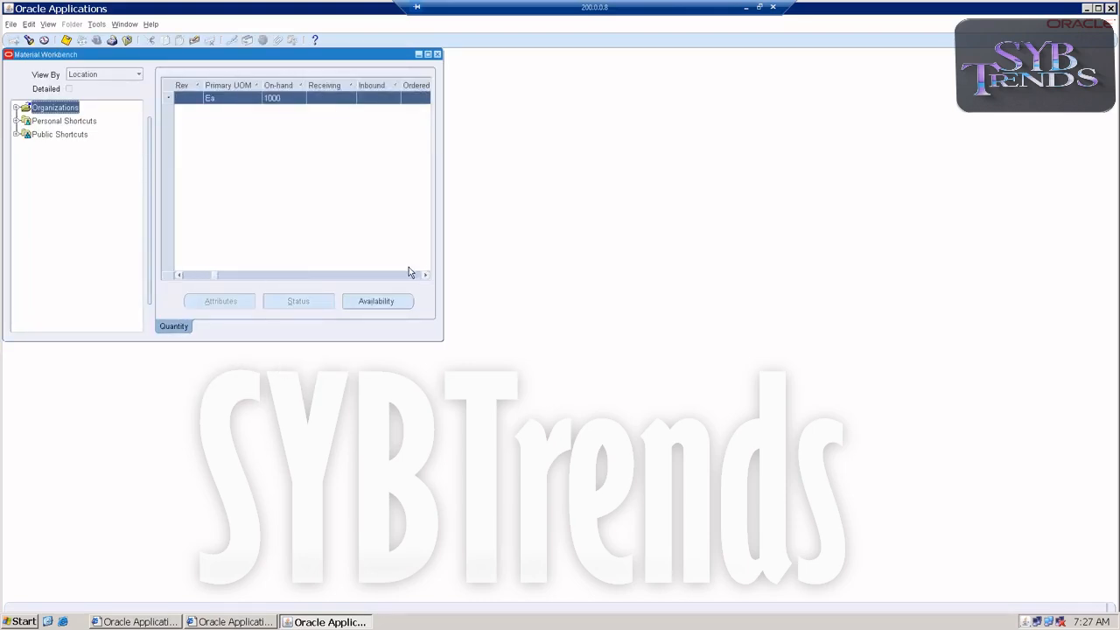
click(438, 54)
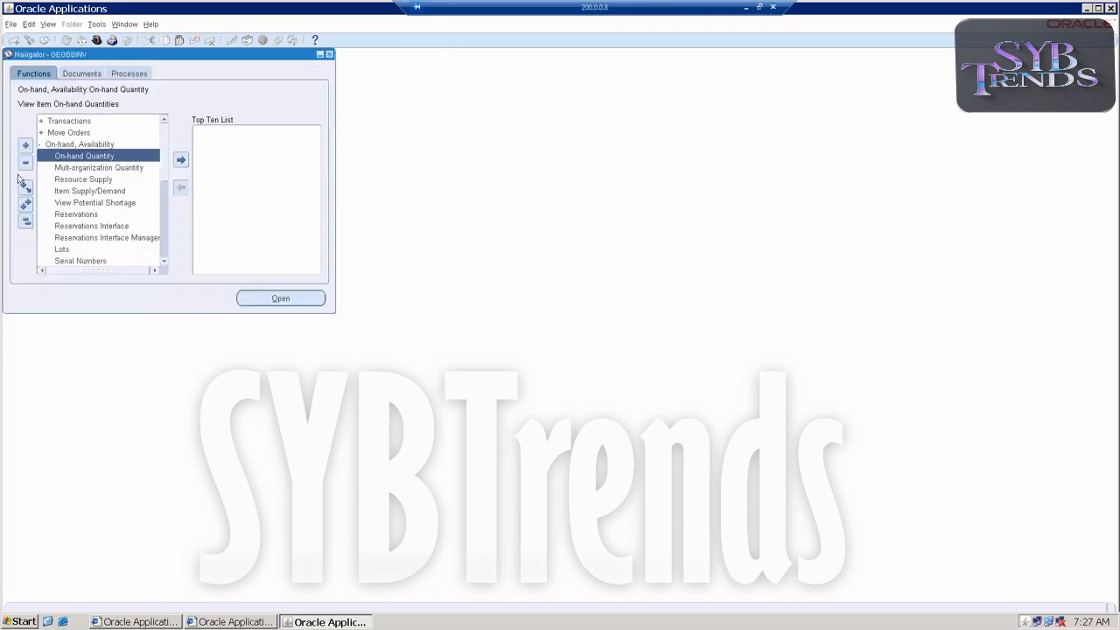
Open the Receipts form from the inventory receiving transactions for organization GSM
double_click(75, 147)
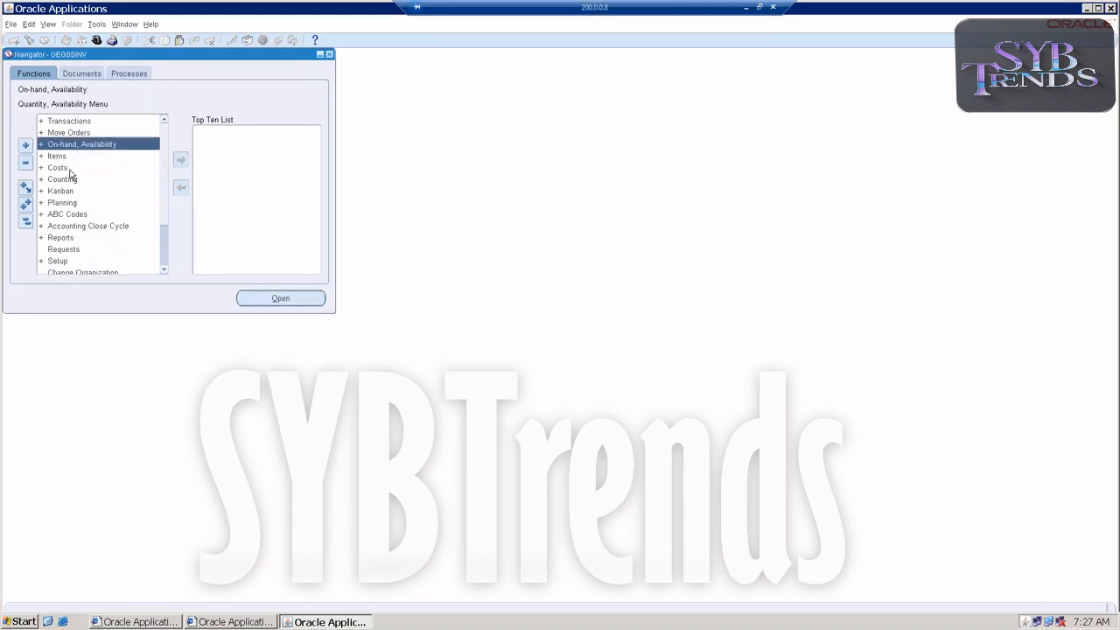
double_click(67, 122)
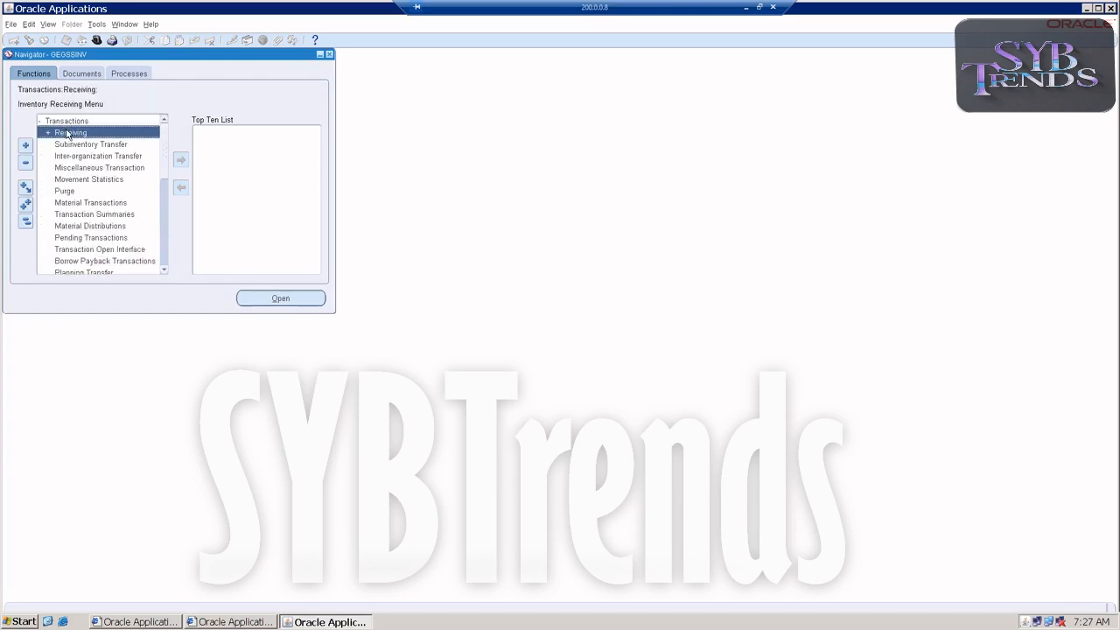
double_click(69, 133)
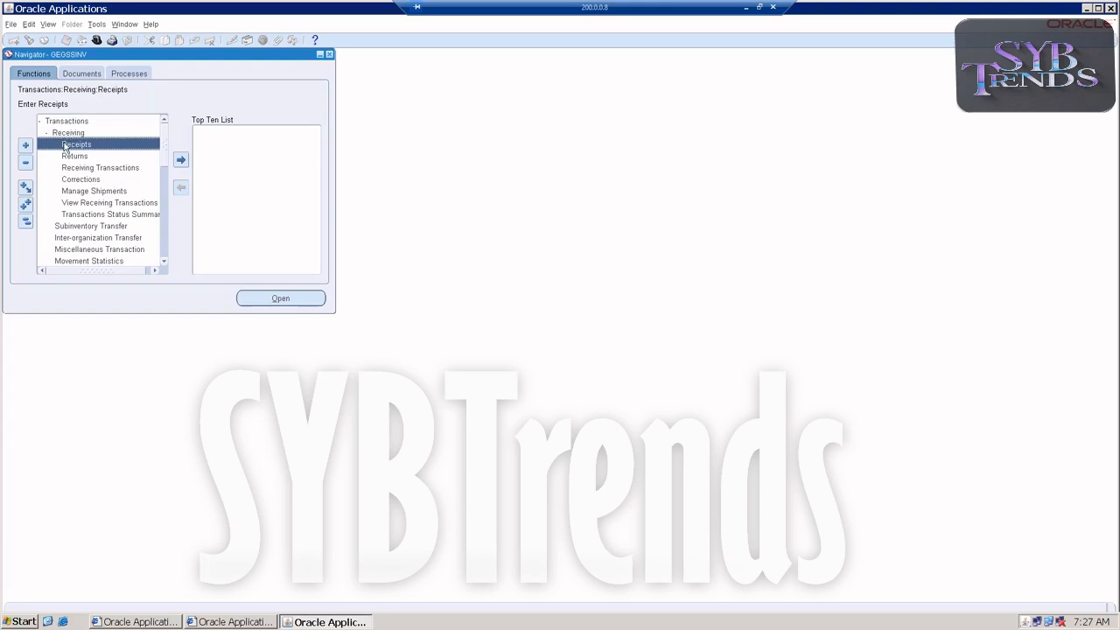
double_click(65, 146)
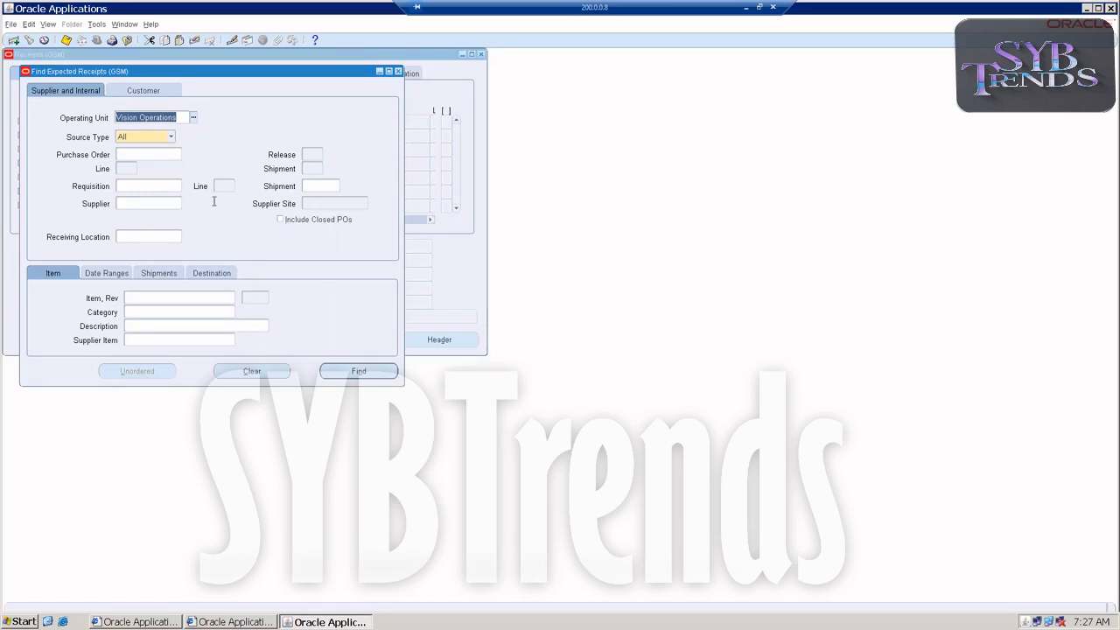
Try to find the expected receipts for shipment 522 among the supplier and internal sources
click(308, 188)
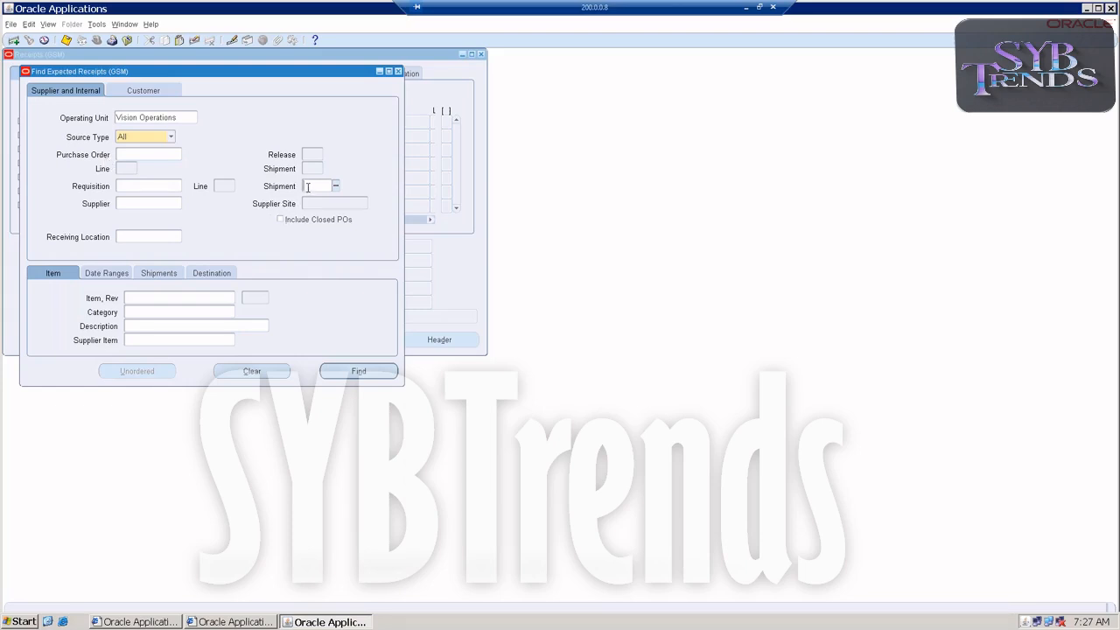
click(128, 94)
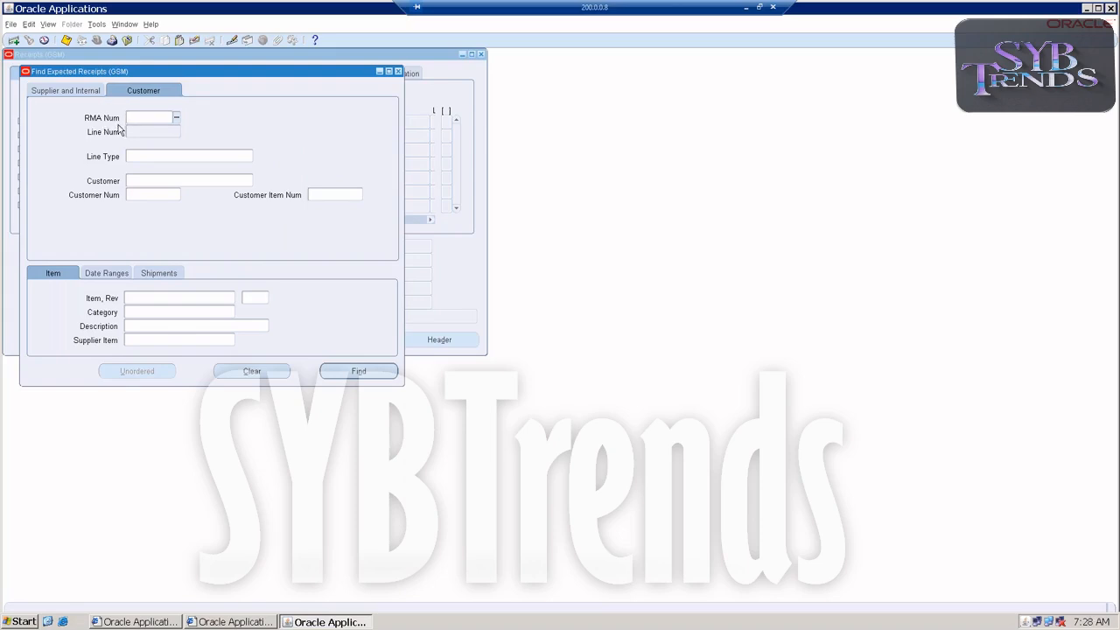
click(75, 91)
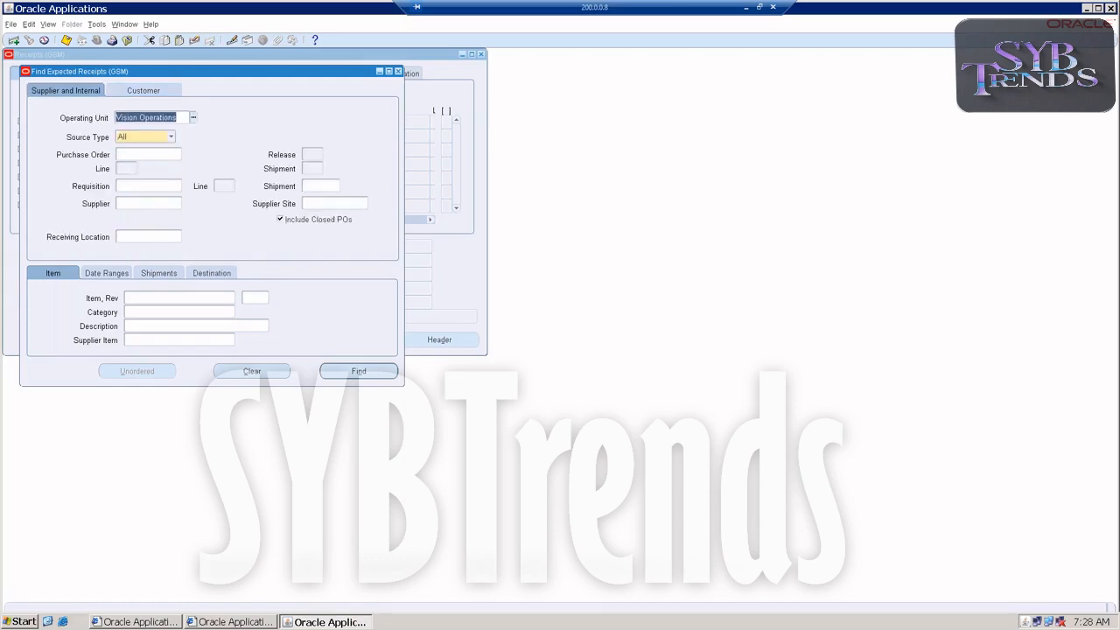
click(318, 184)
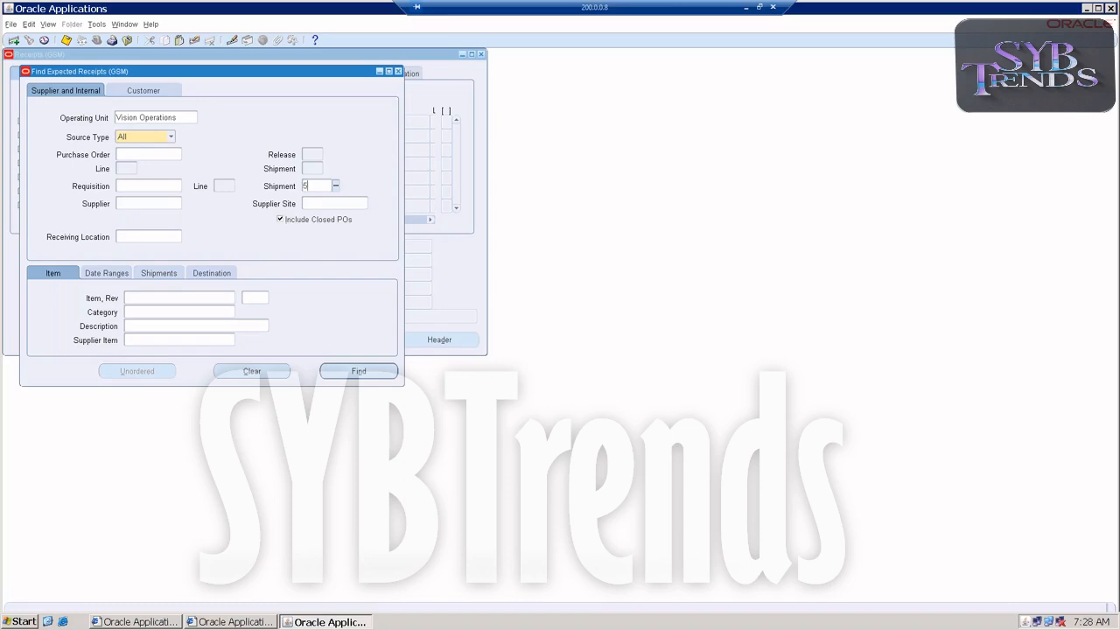
text(522)
key(Tab)
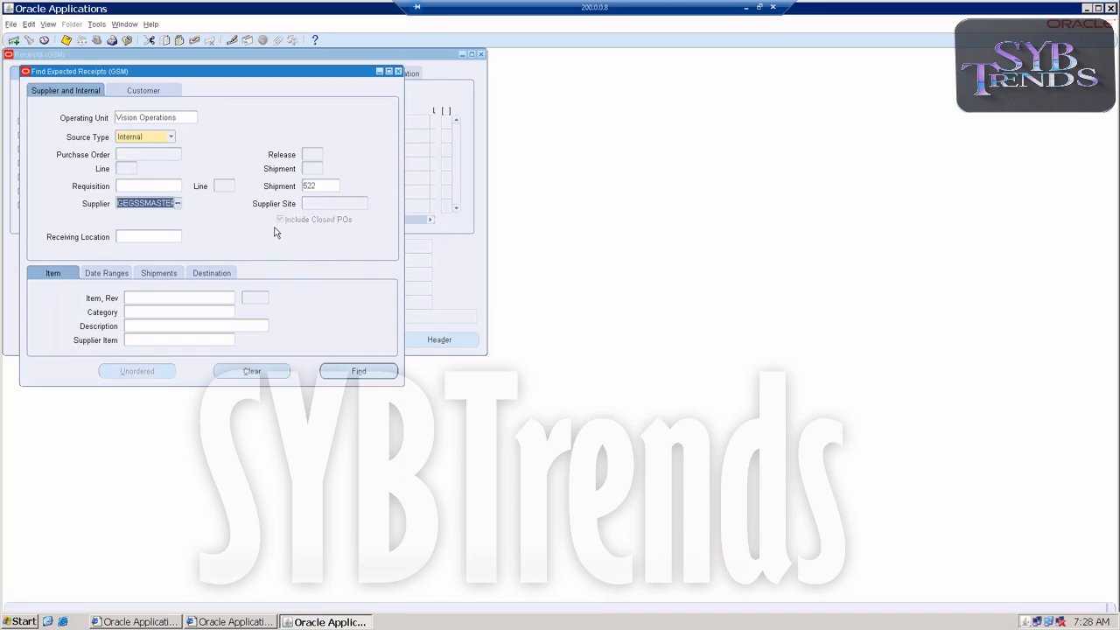
click(354, 371)
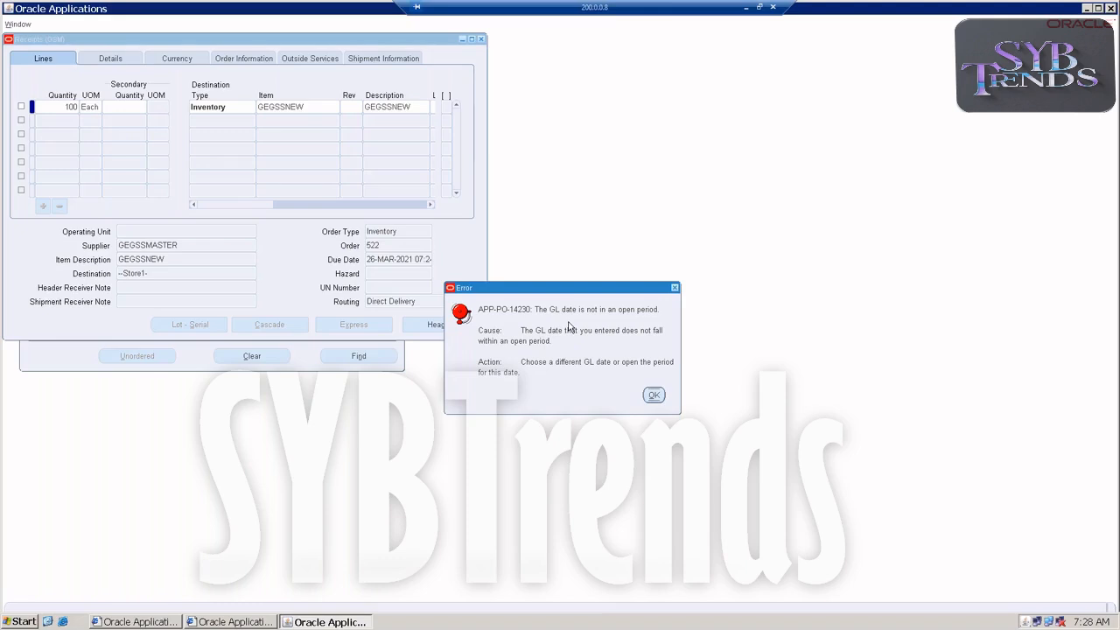
Dismiss the GL date errors and close the receipt header and receipt forms without saving
click(654, 395)
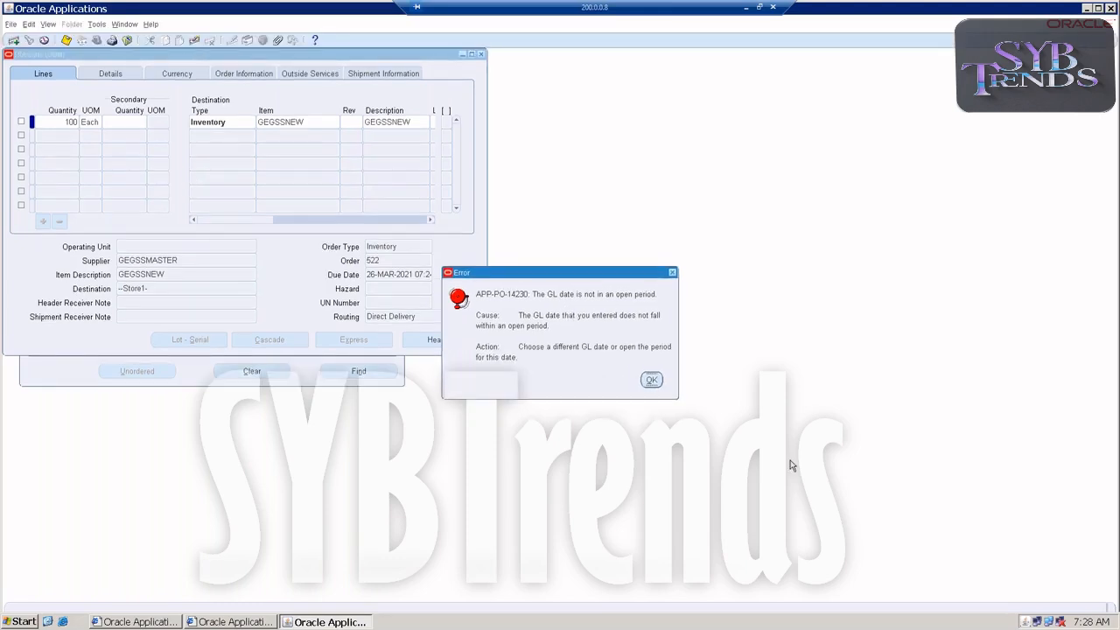
click(652, 380)
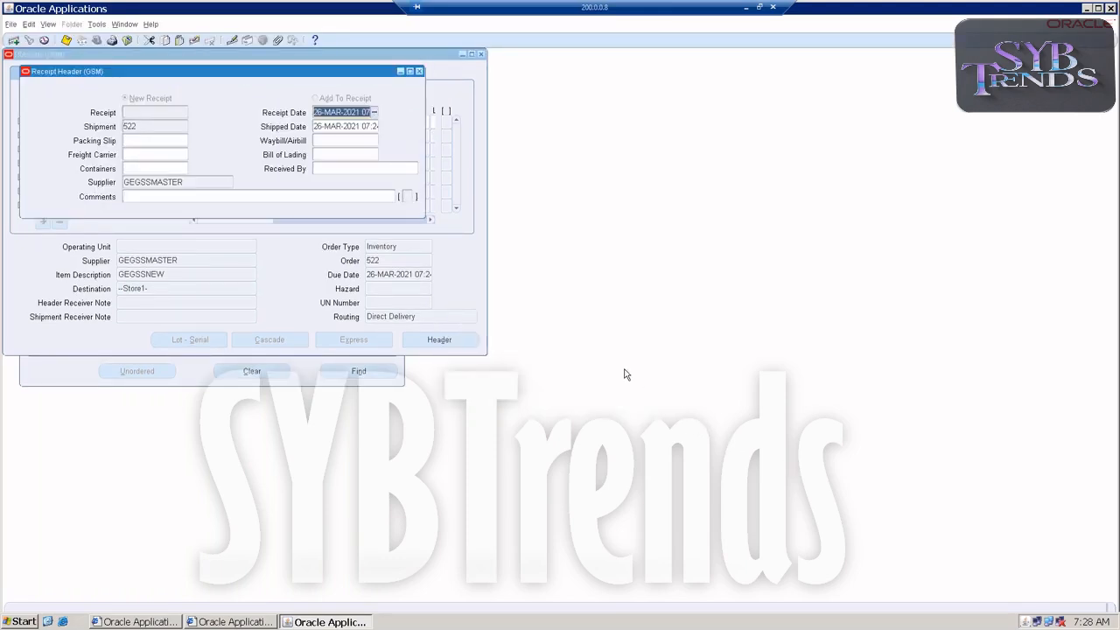
click(419, 71)
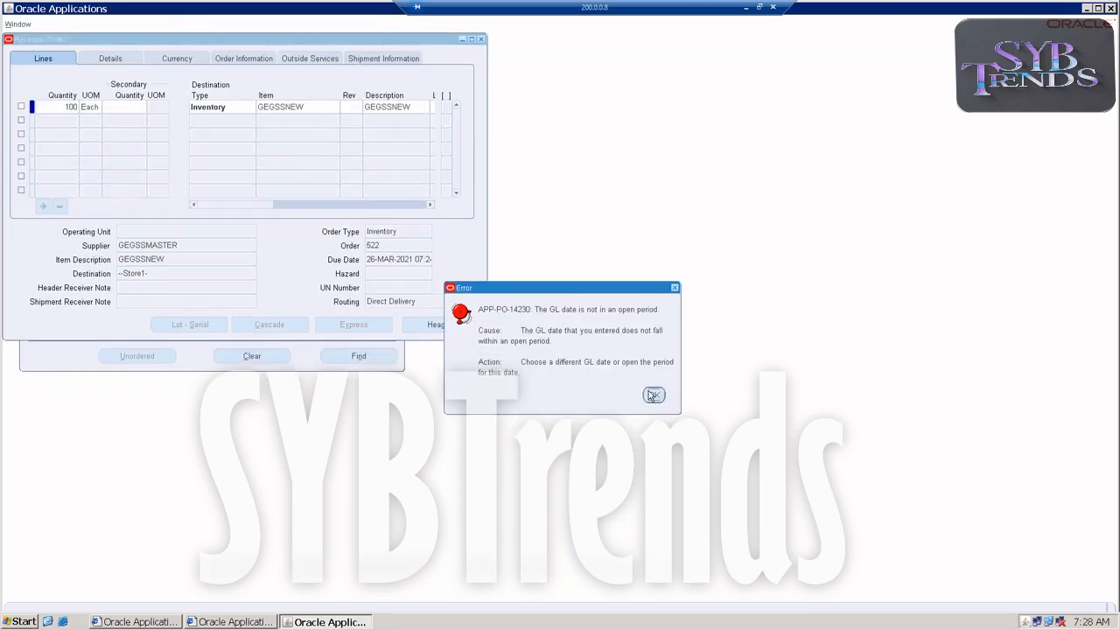
click(652, 395)
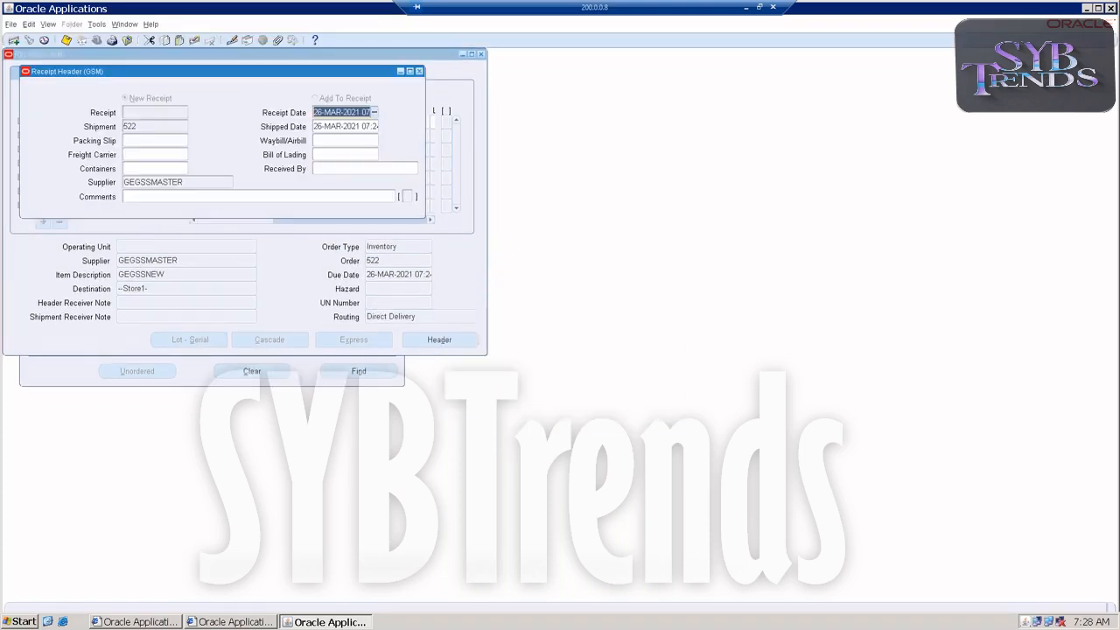
click(651, 376)
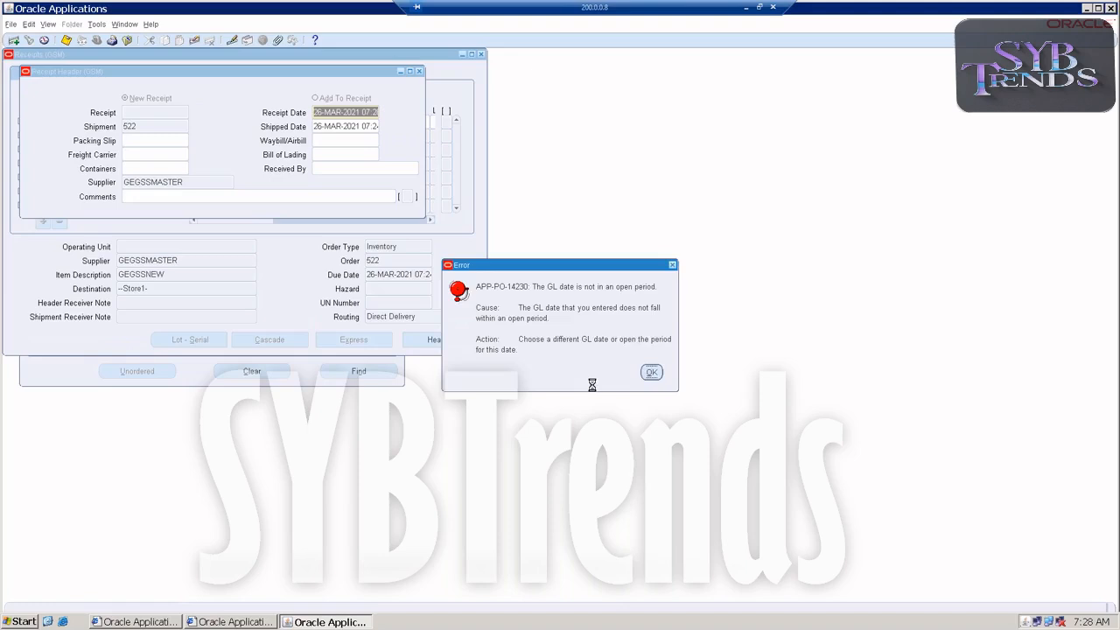
click(573, 359)
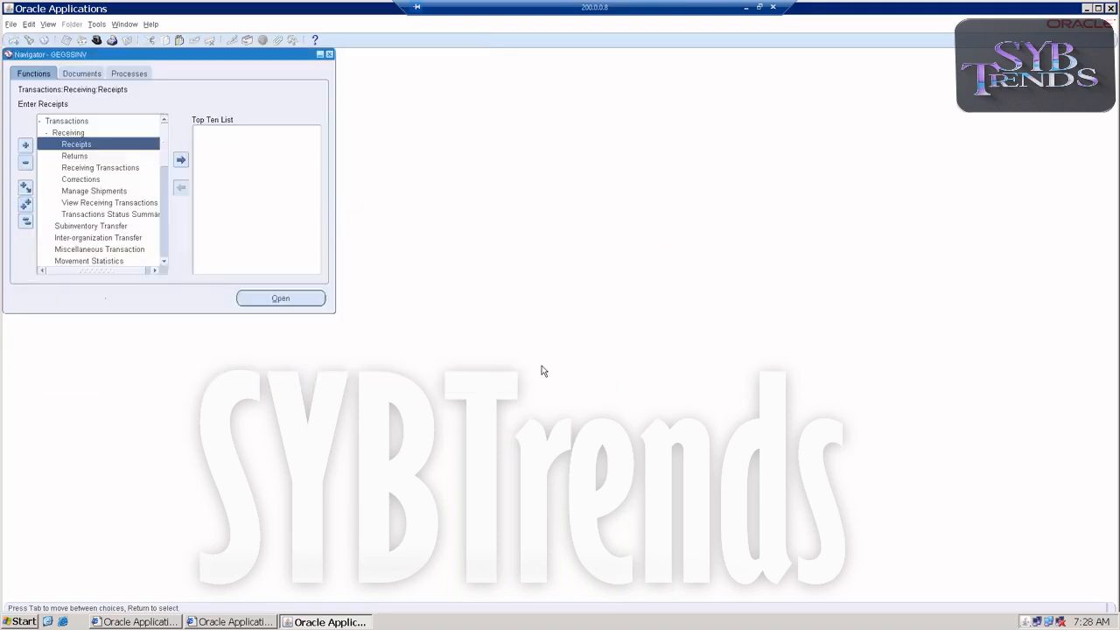
Switch to the general ledger responsibility GEGSSGL
click(40, 120)
click(11, 24)
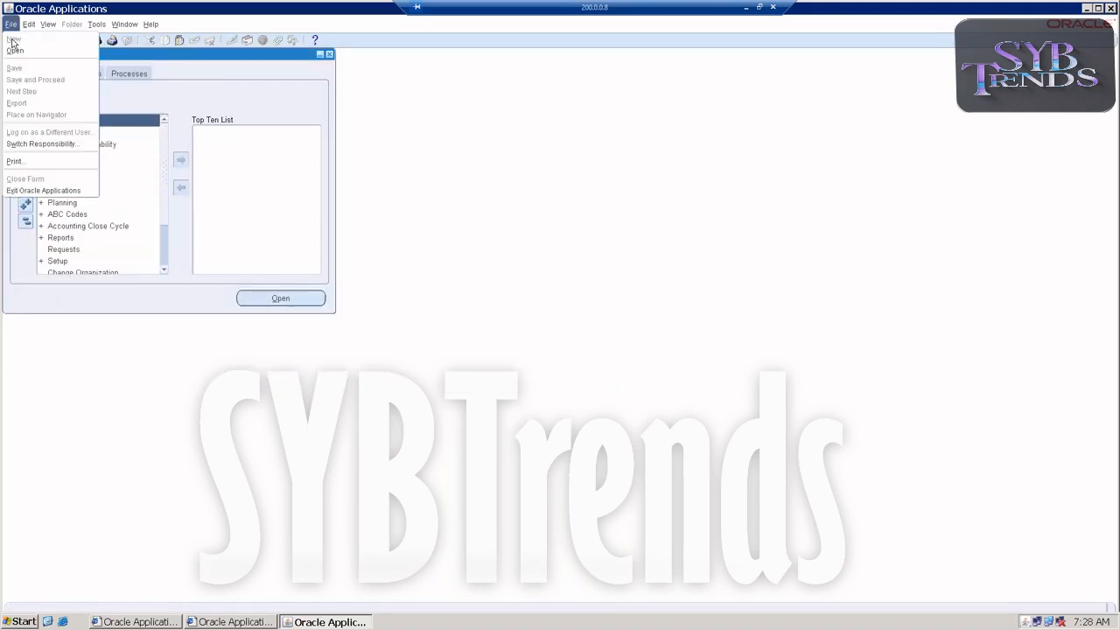
click(41, 143)
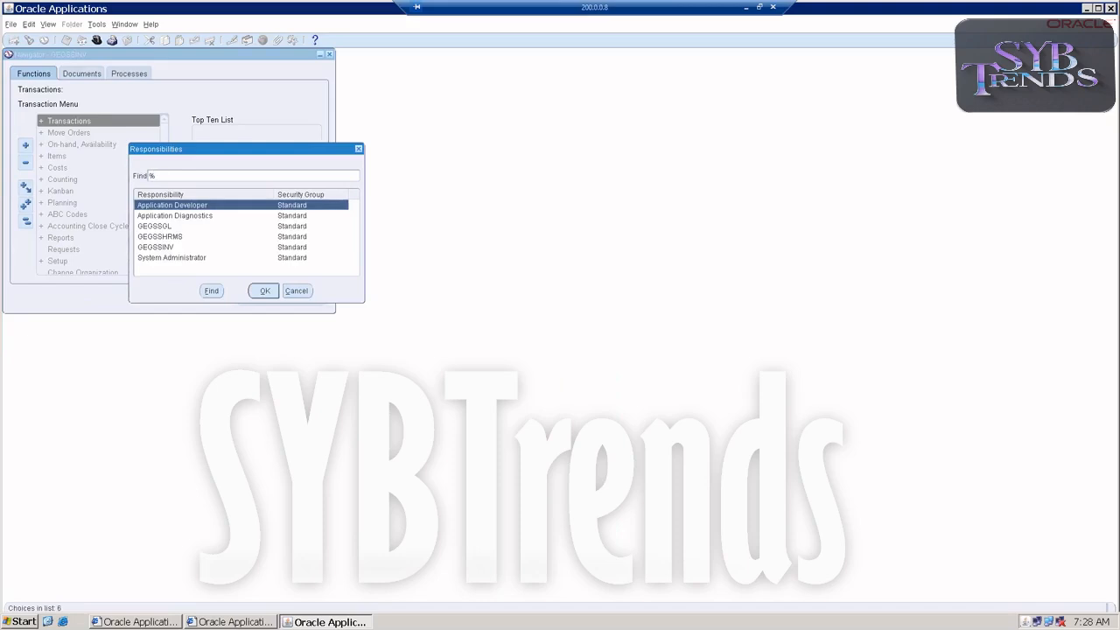
double_click(153, 234)
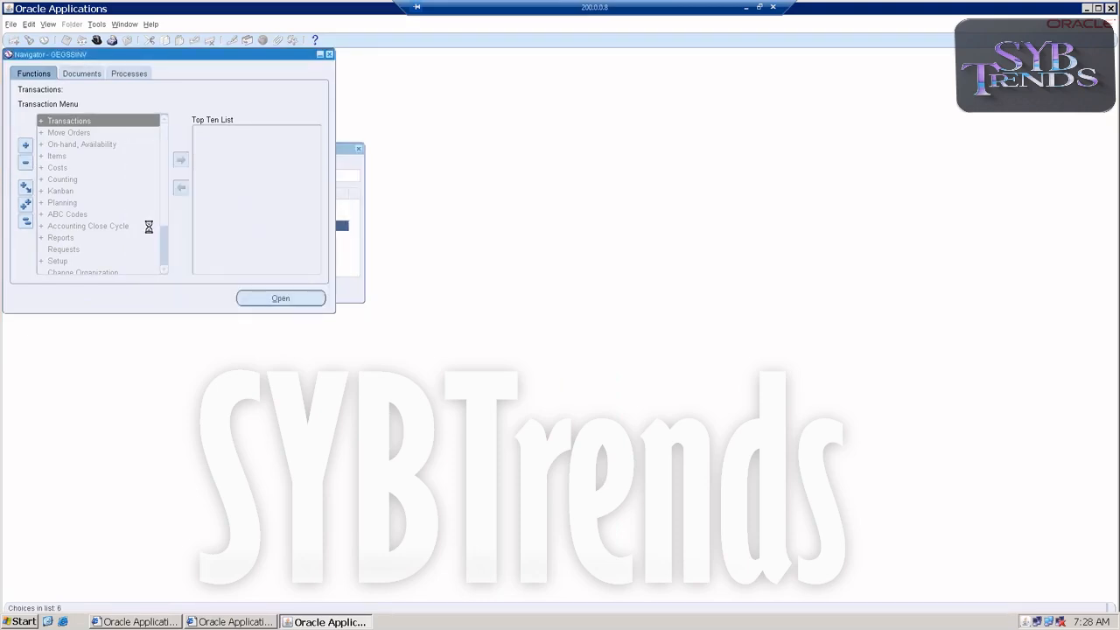
double_click(64, 122)
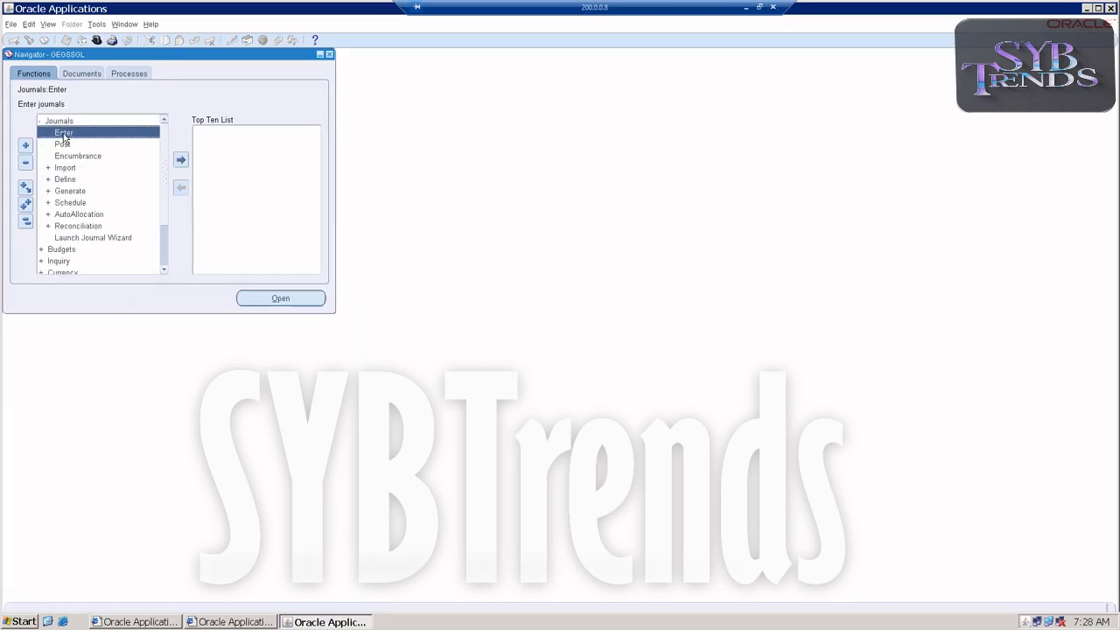
double_click(63, 133)
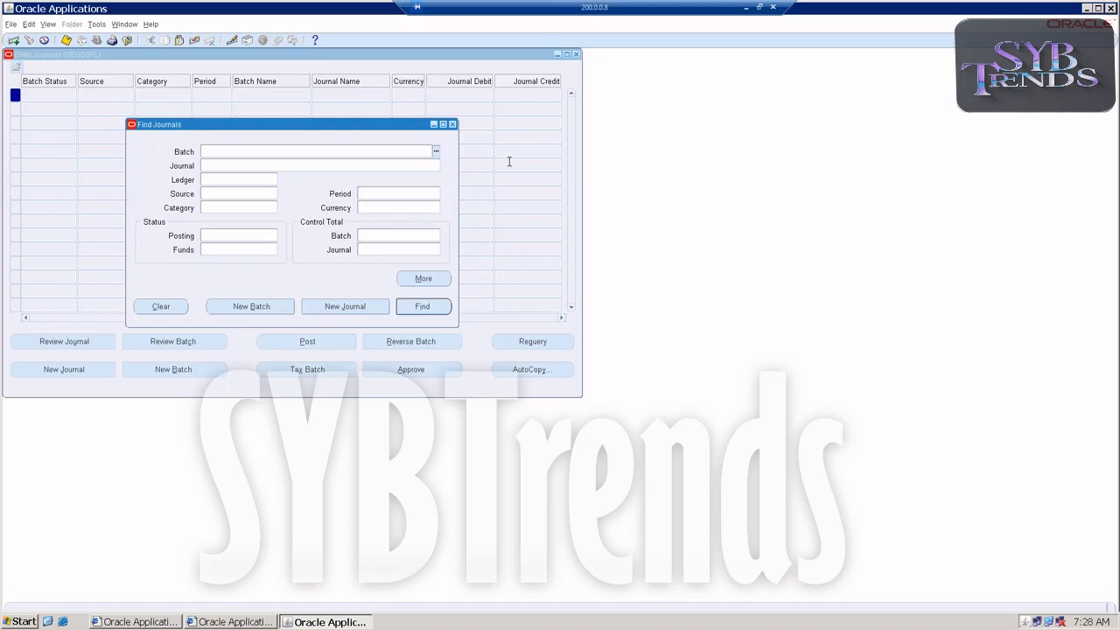
key(F4)
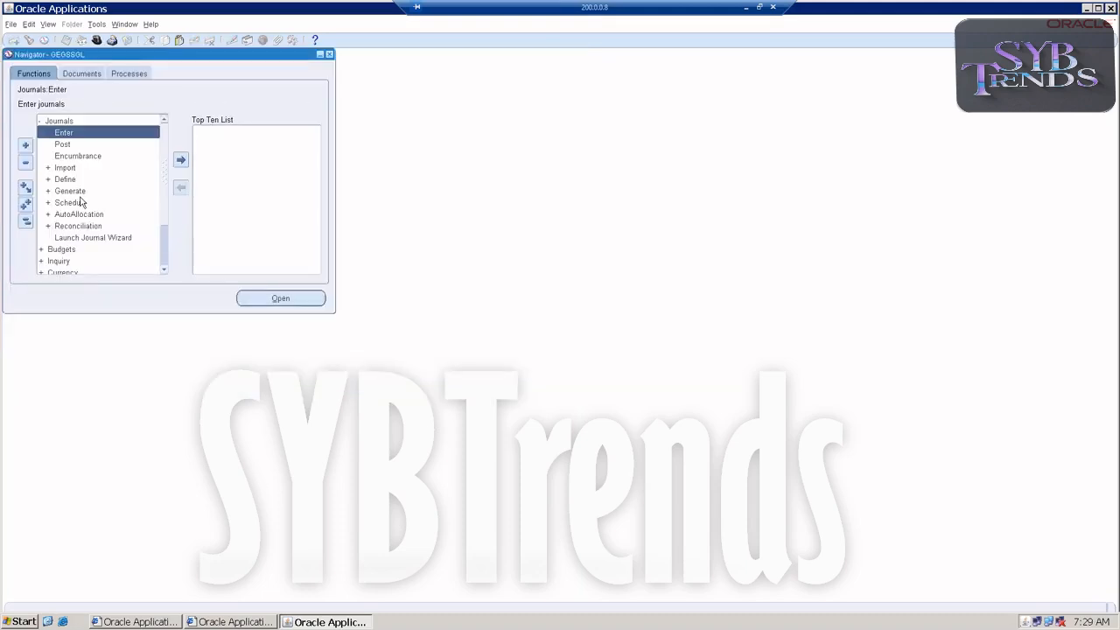
Open the Open and Close Periods form from the general ledger setup functions
double_click(68, 122)
double_click(56, 193)
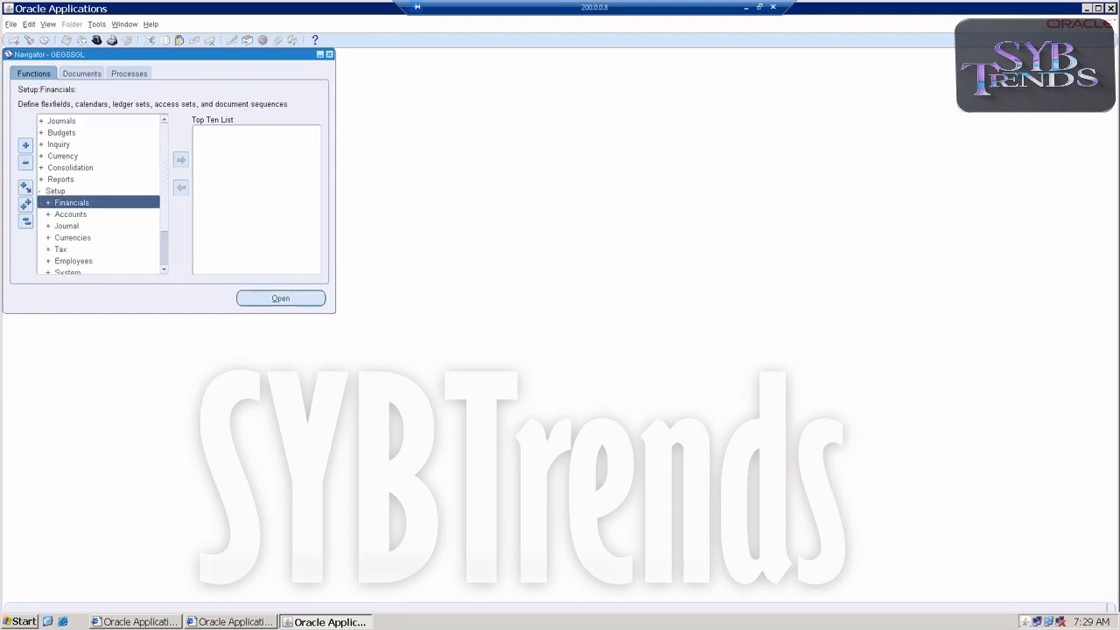
scroll(72, 223, down, 2)
click(71, 250)
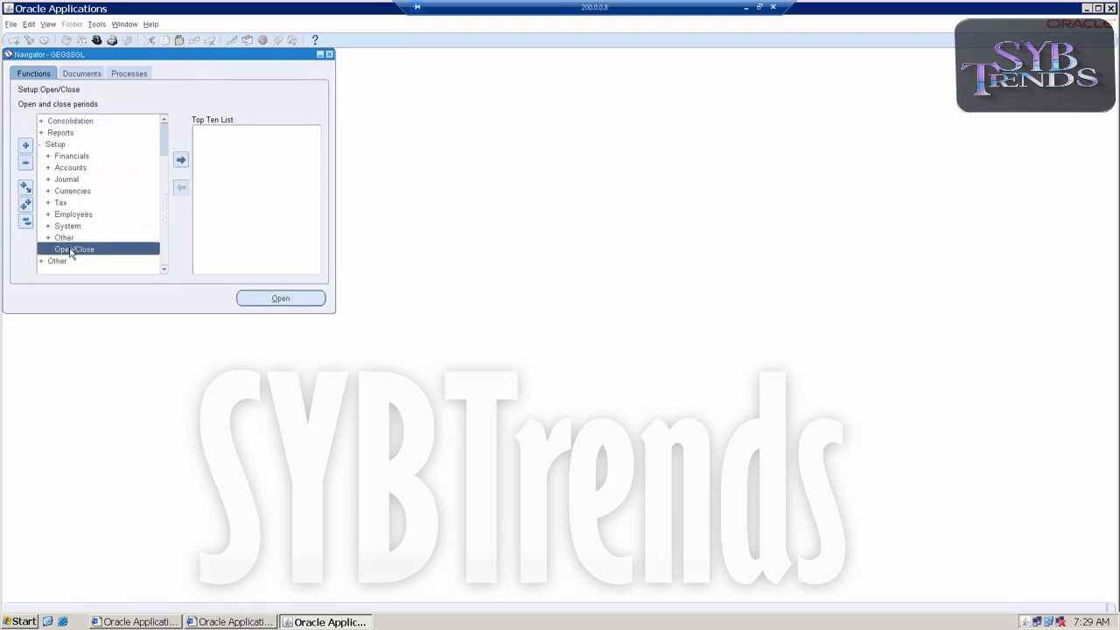
double_click(71, 250)
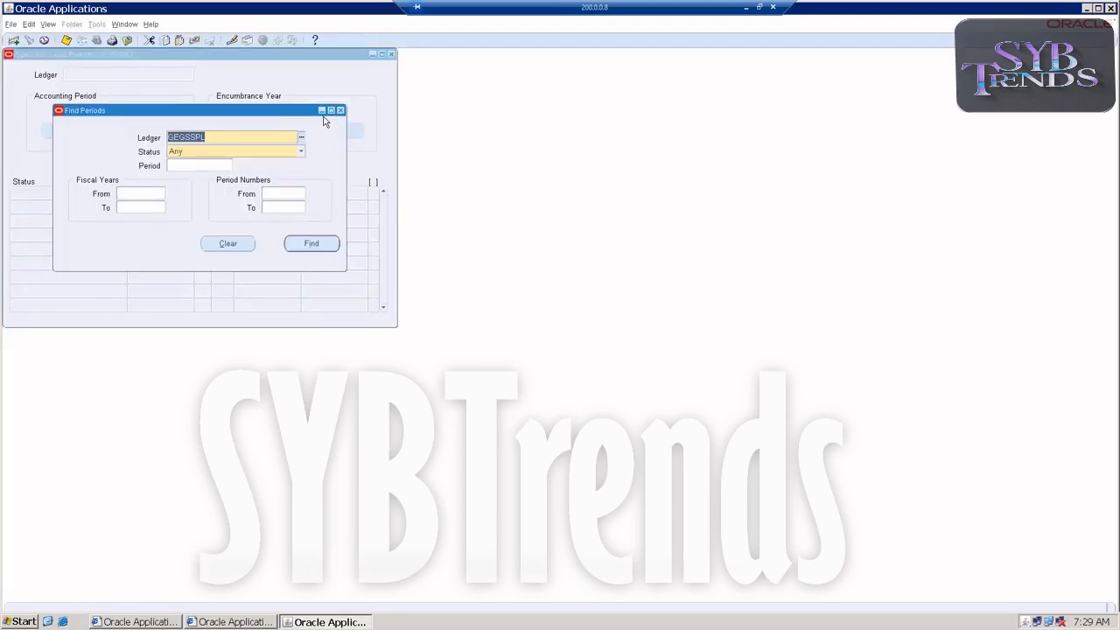
Find the periods of ledger GEGSSPL and submit the opening of jan-21 as its first period
click(295, 244)
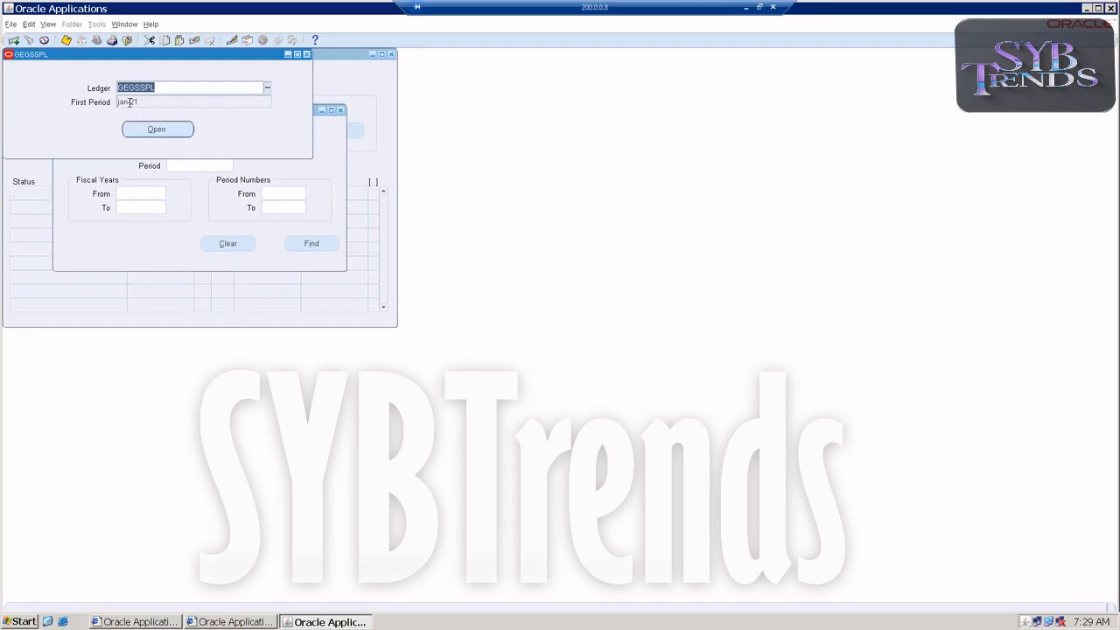
click(142, 130)
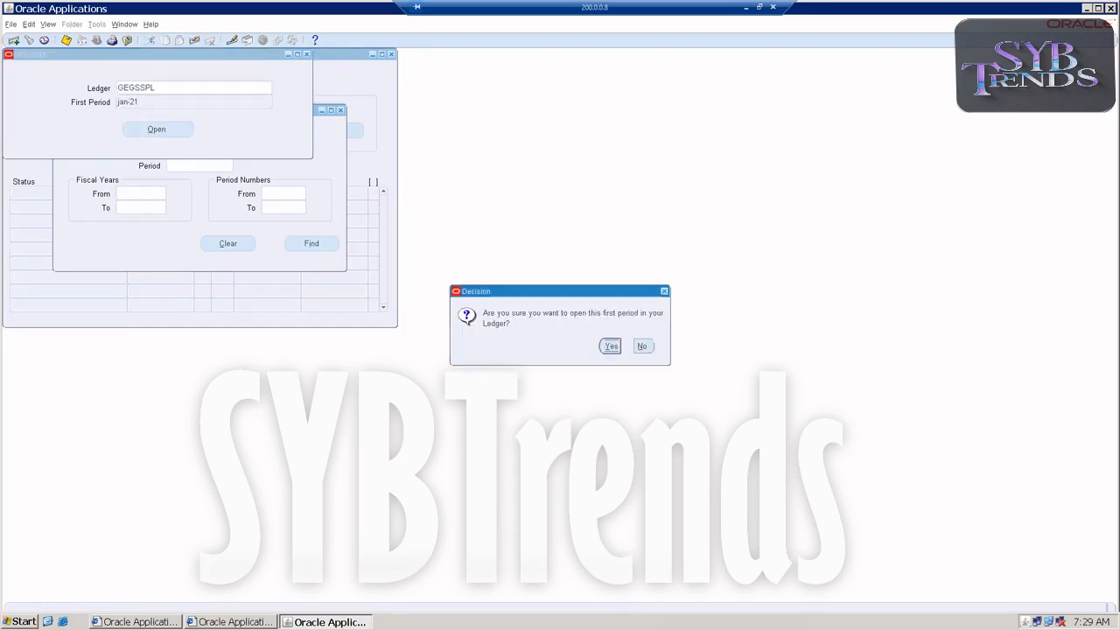
click(610, 345)
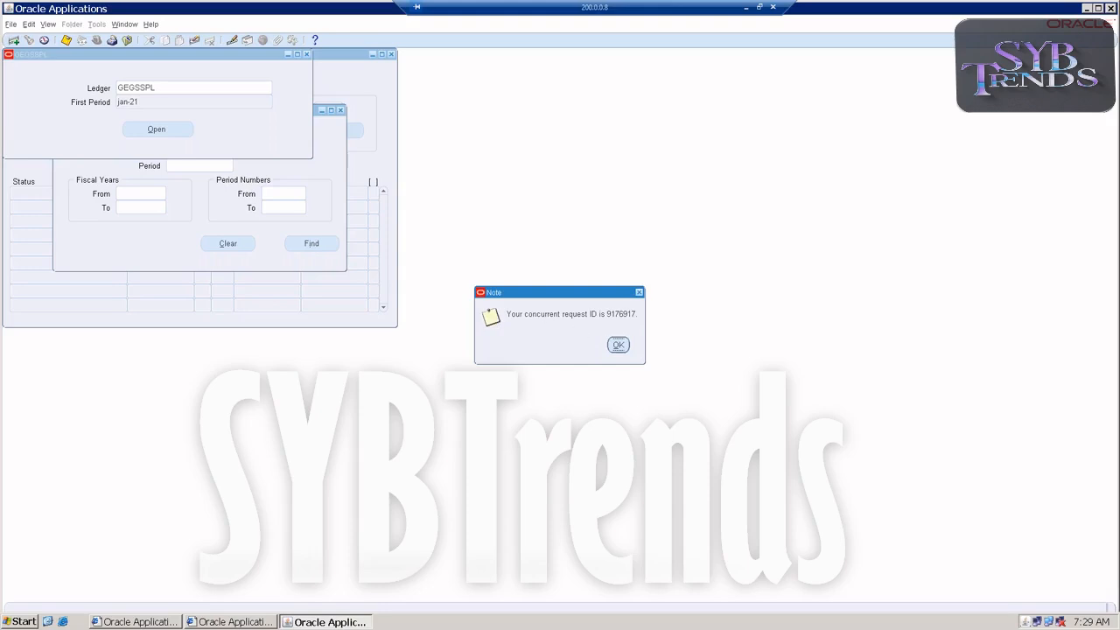
click(619, 345)
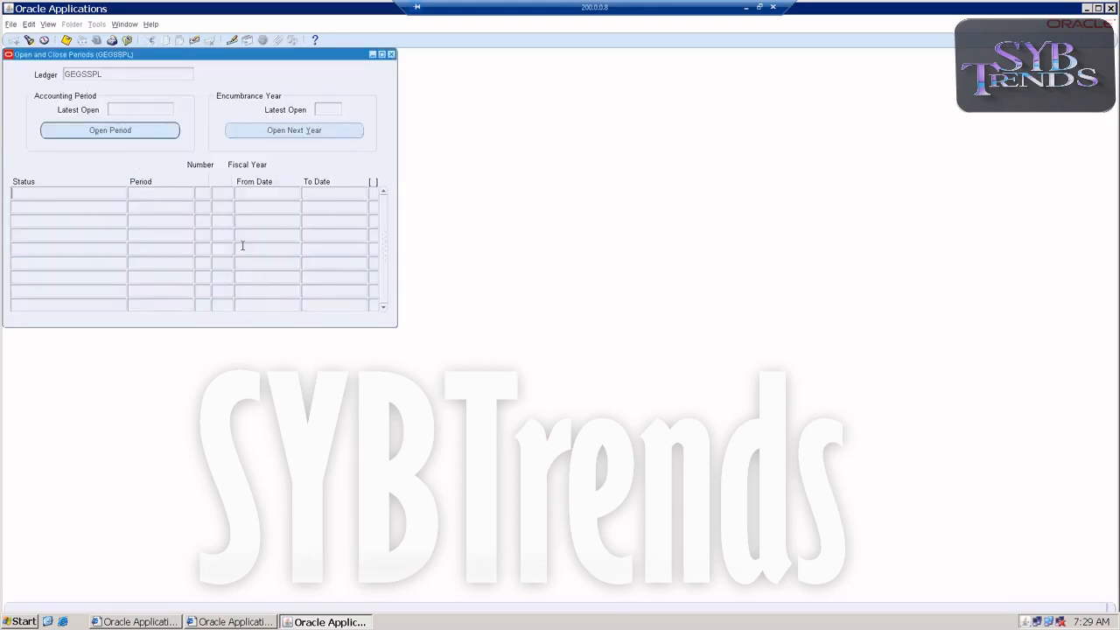
Refresh the list of all concurrent requests to monitor the Open Period request, and close the requests and periods forms
click(52, 24)
click(57, 173)
click(341, 308)
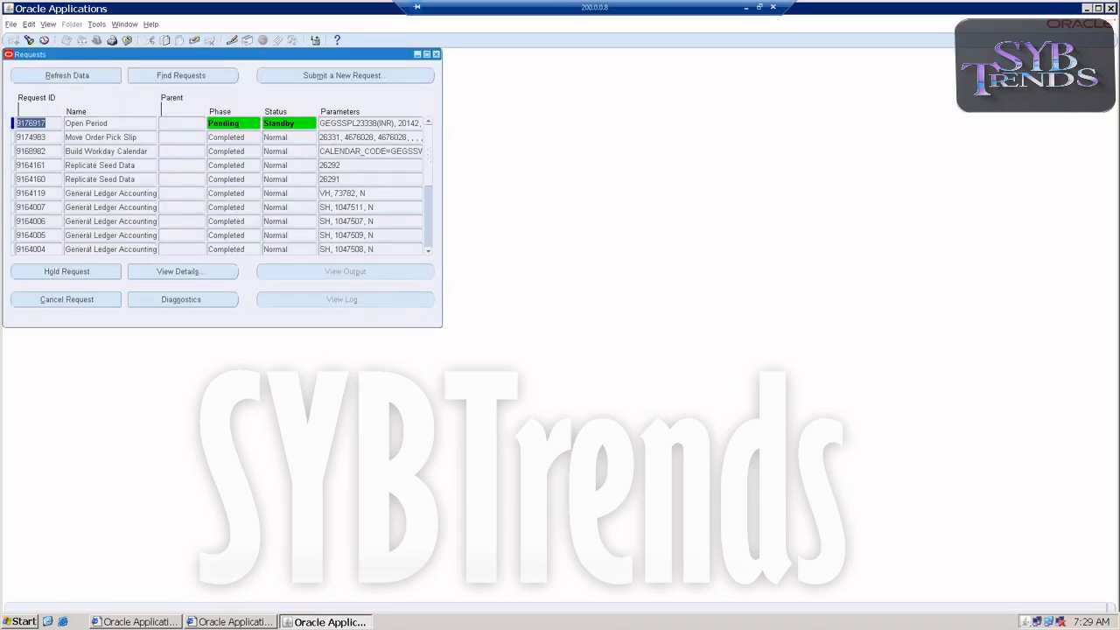
click(106, 77)
click(106, 77)
click(106, 77)
click(92, 77)
click(92, 76)
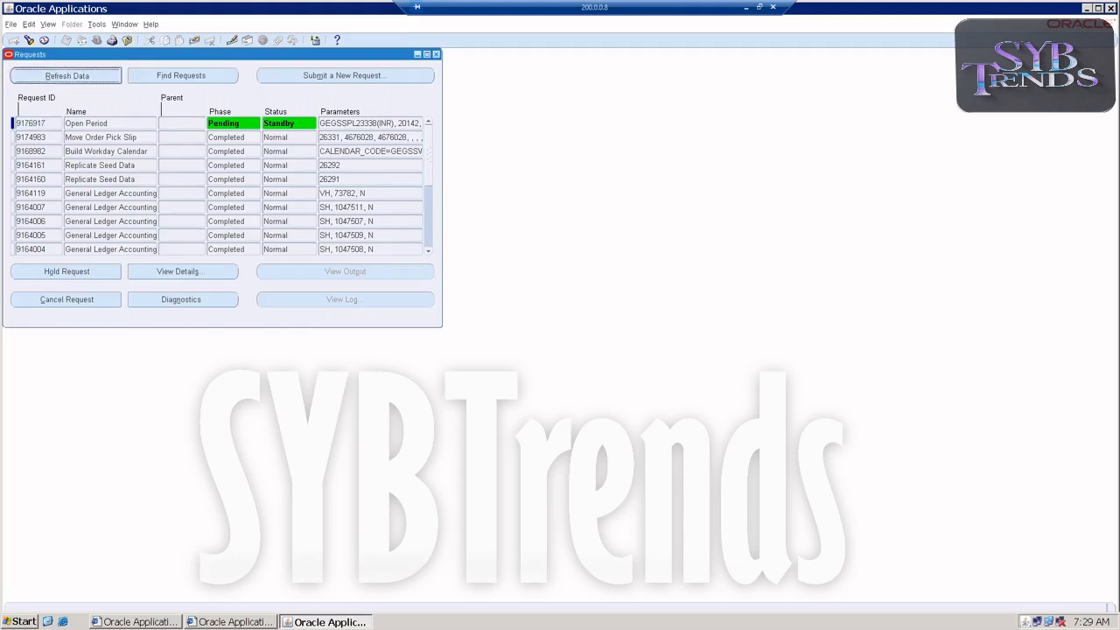
click(92, 76)
click(91, 76)
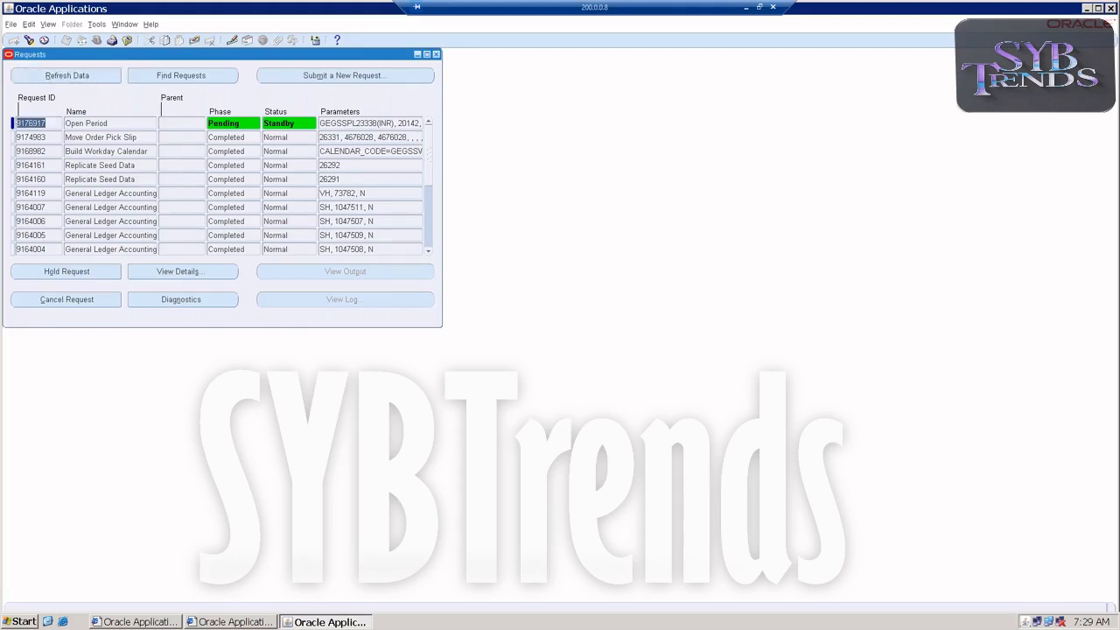
click(92, 76)
click(92, 76)
click(83, 77)
click(81, 76)
click(80, 76)
click(83, 77)
click(81, 77)
click(82, 77)
click(82, 77)
click(81, 77)
click(81, 77)
click(81, 77)
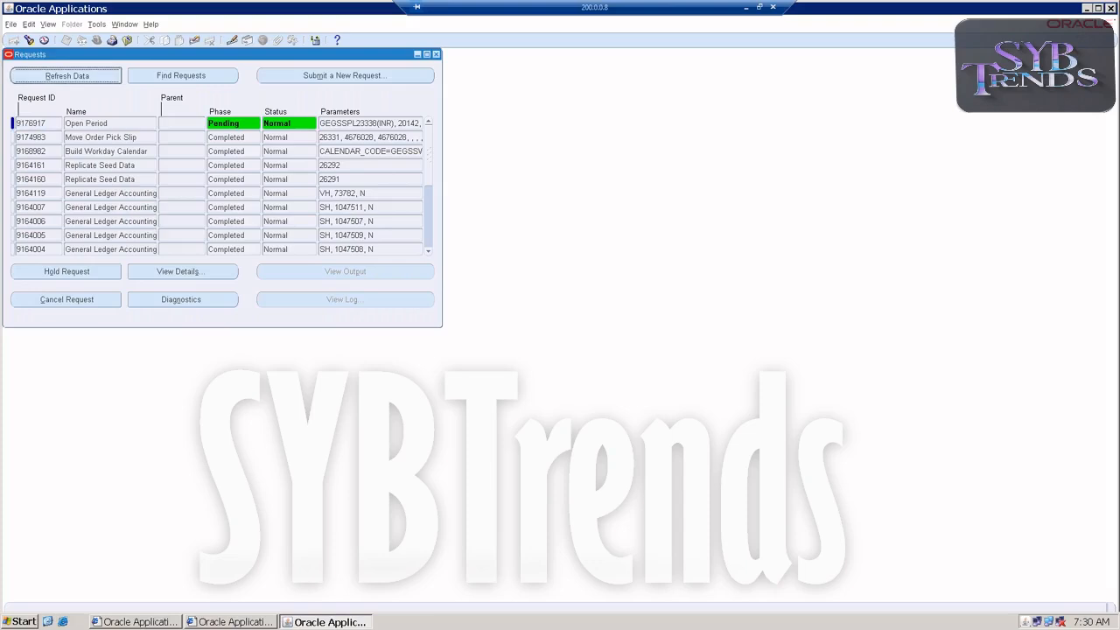
click(81, 77)
click(81, 77)
click(81, 77)
click(83, 77)
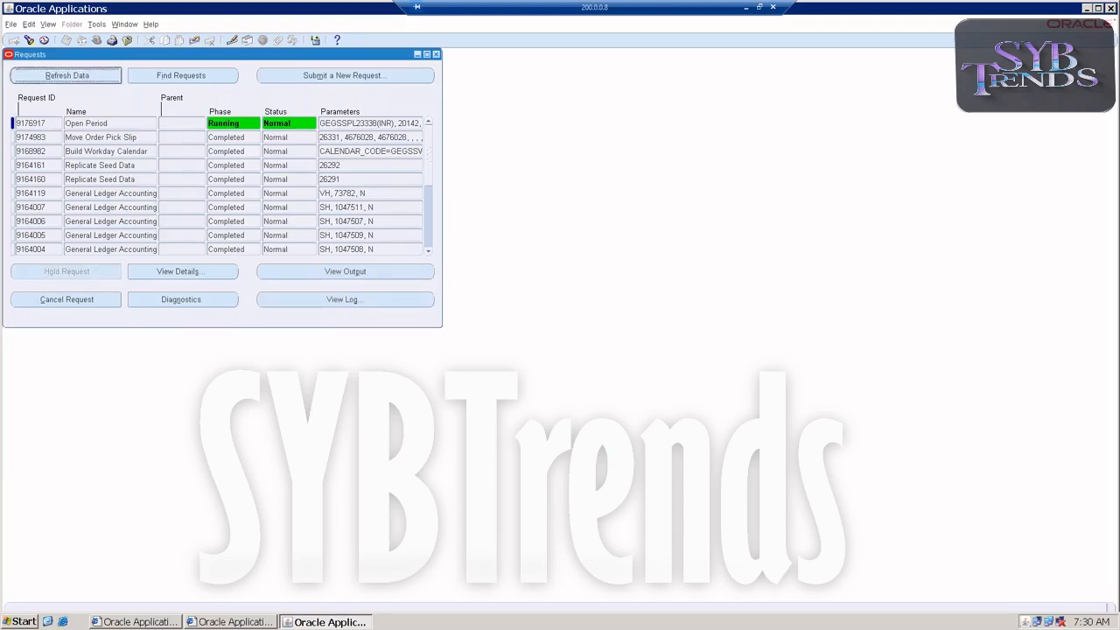
click(437, 55)
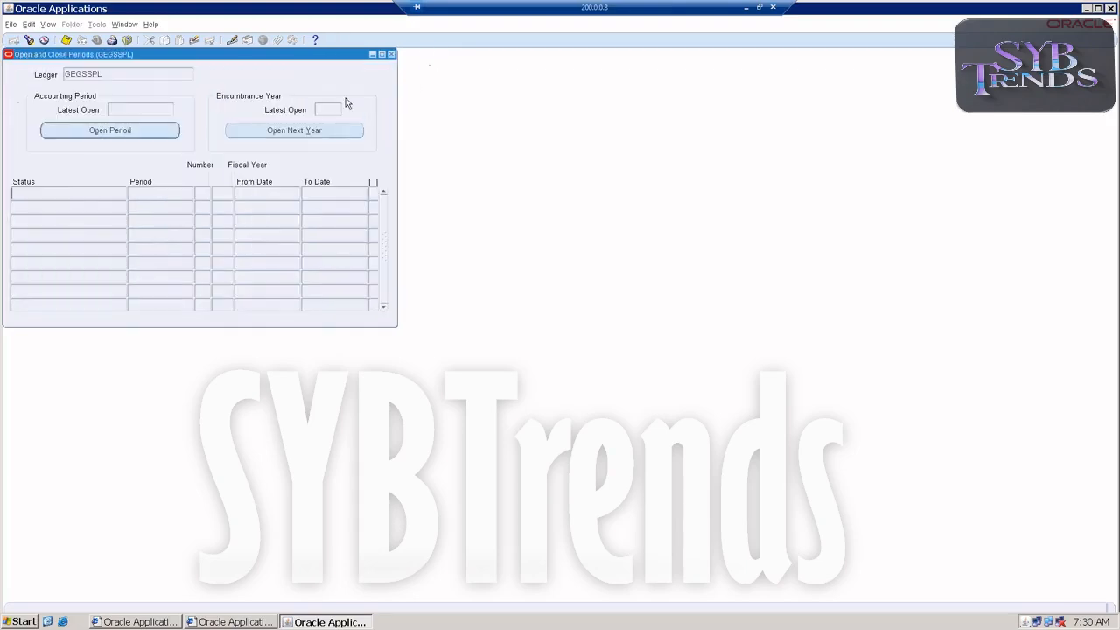
click(391, 56)
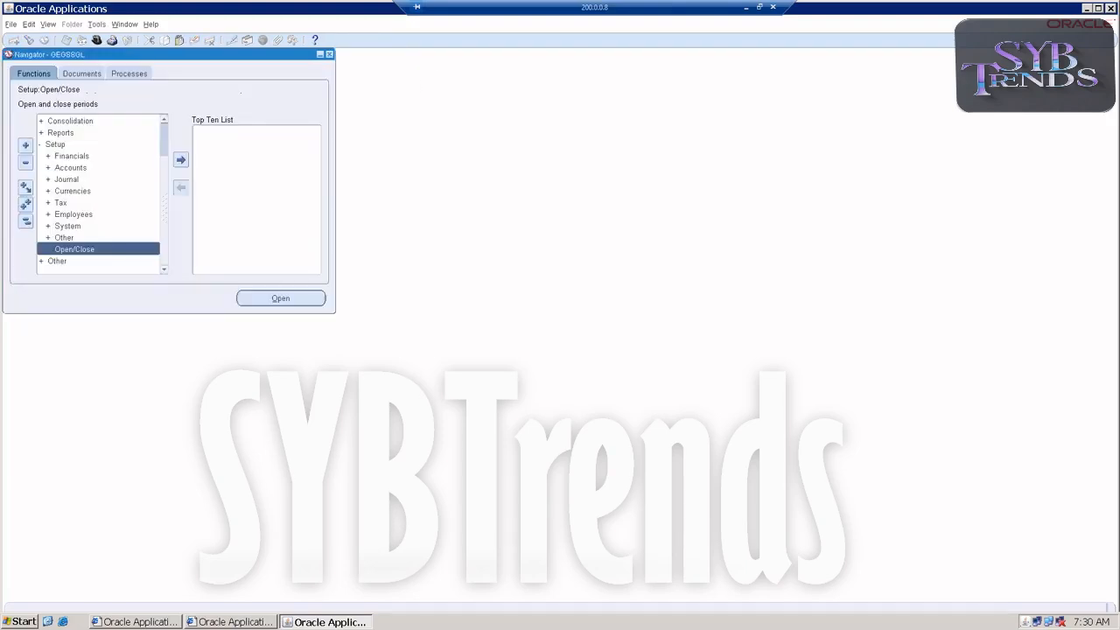
Reopen the GEGSSPL ledger's periods and submit the opening of accounting periods up to target period apr-21
double_click(81, 252)
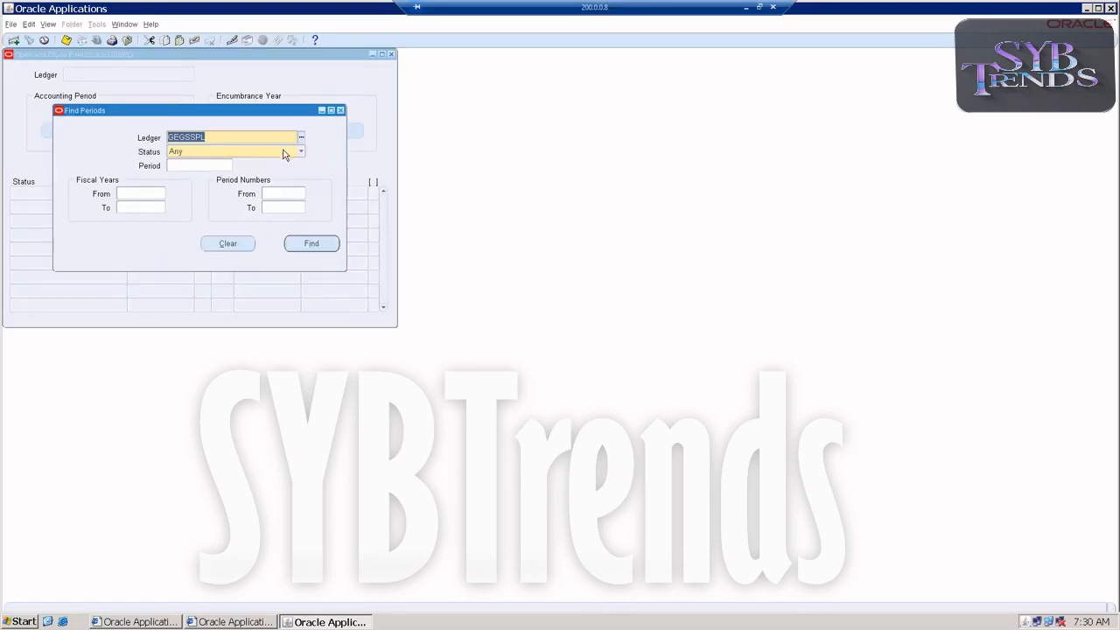
click(295, 244)
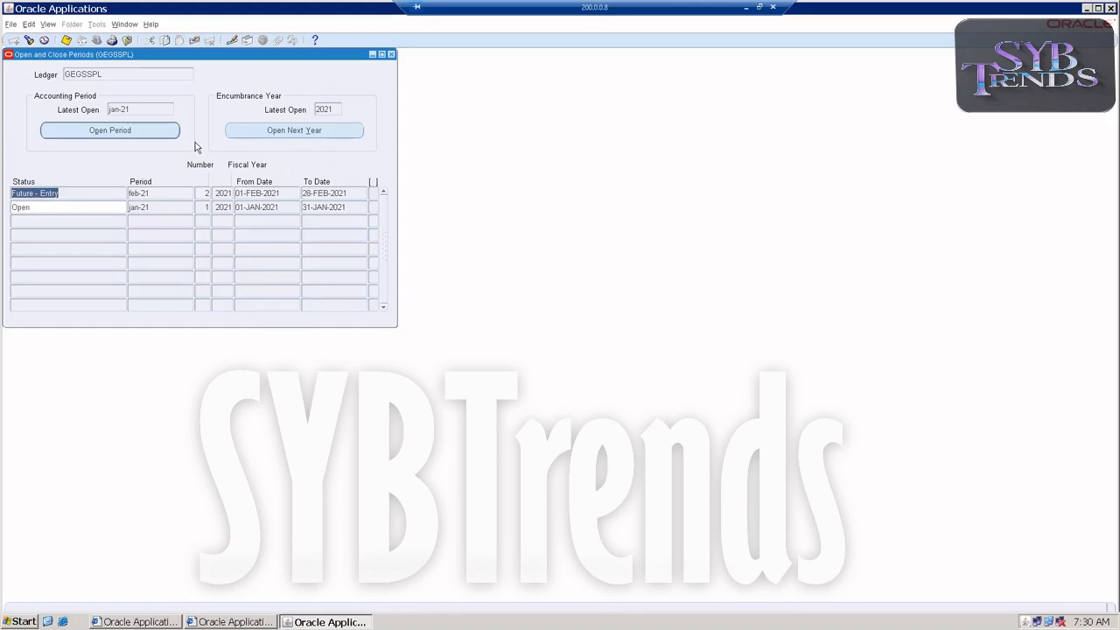
click(79, 133)
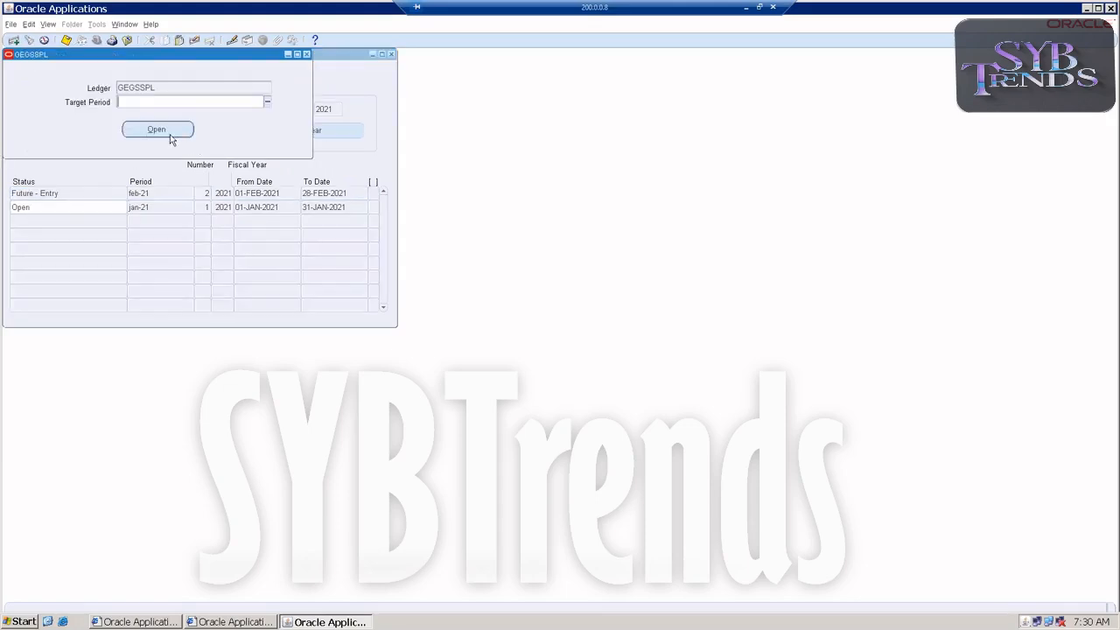
click(266, 104)
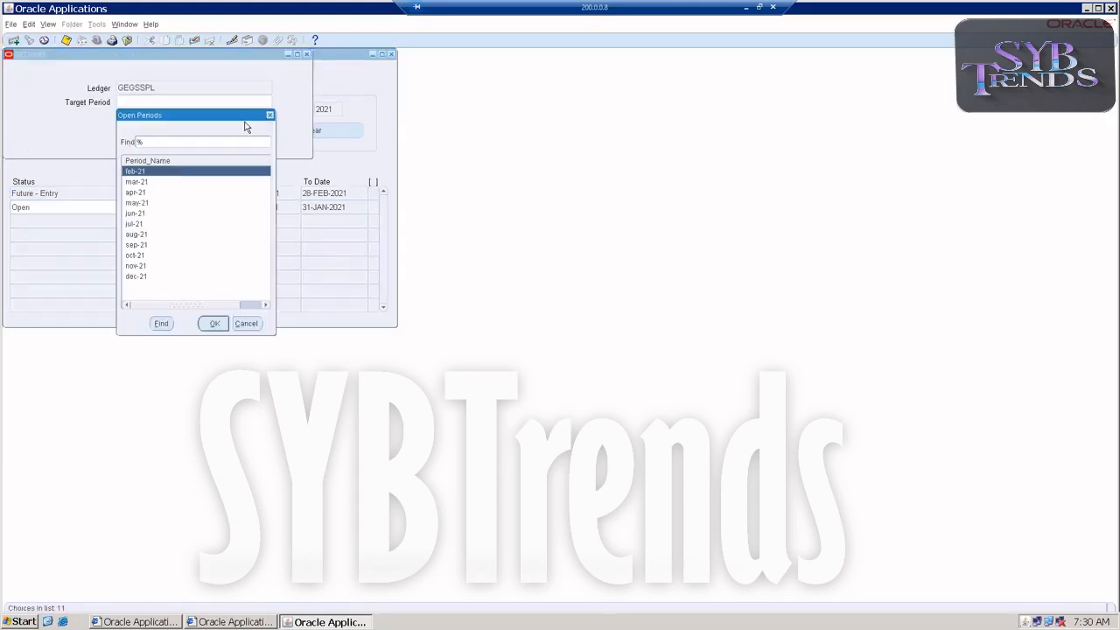
double_click(137, 193)
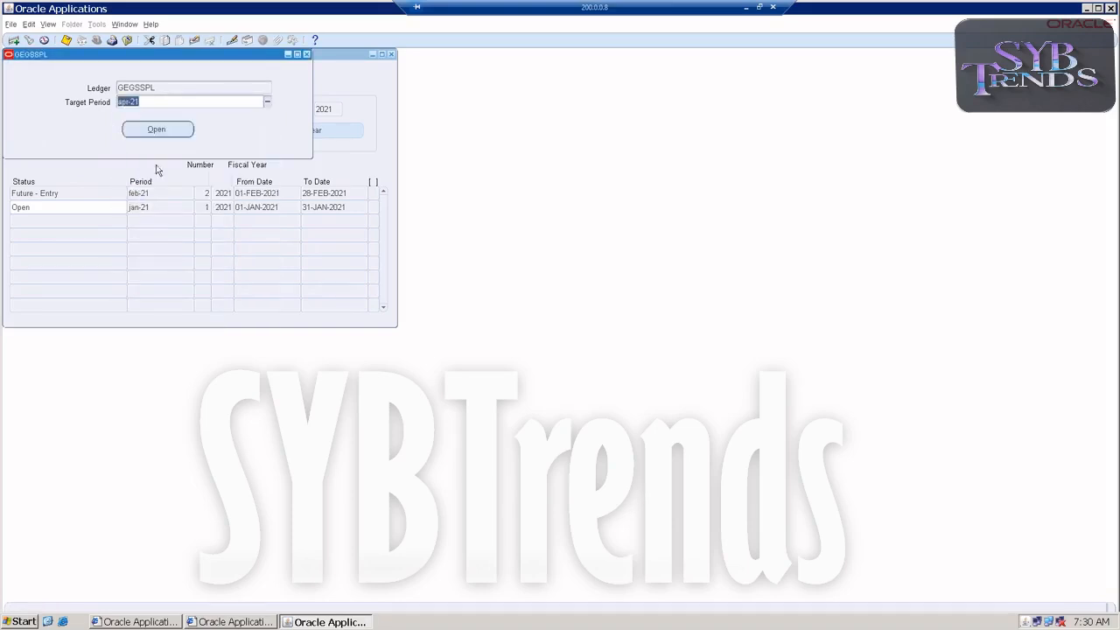
click(156, 130)
click(603, 345)
click(616, 345)
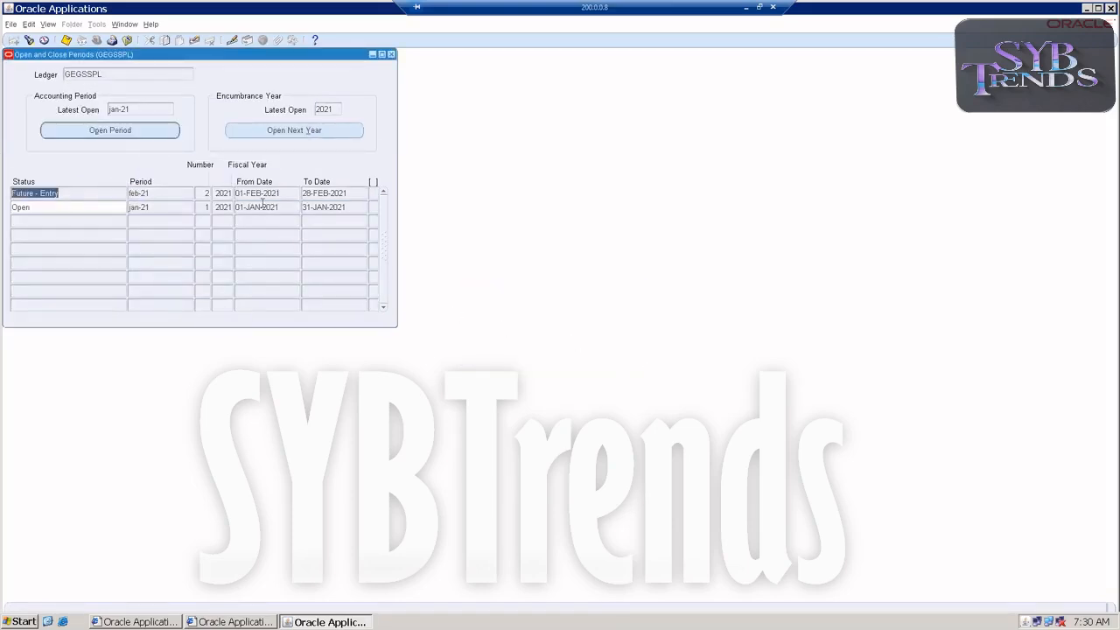
Close the Open and Close Periods form and switch to the inventory responsibility GEGSSINV
click(391, 54)
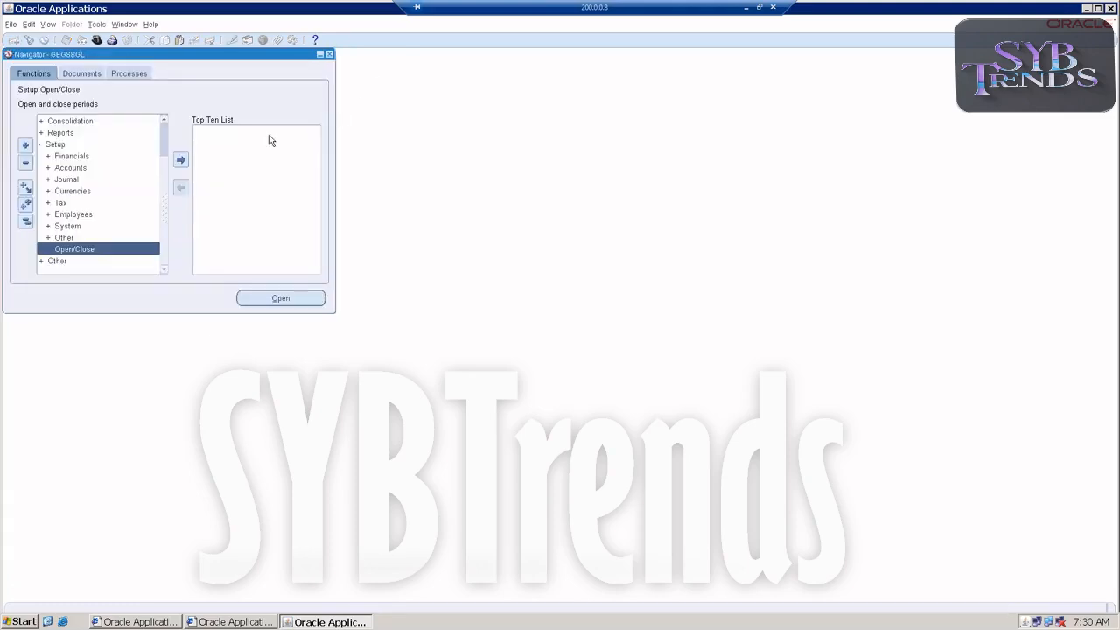
double_click(55, 143)
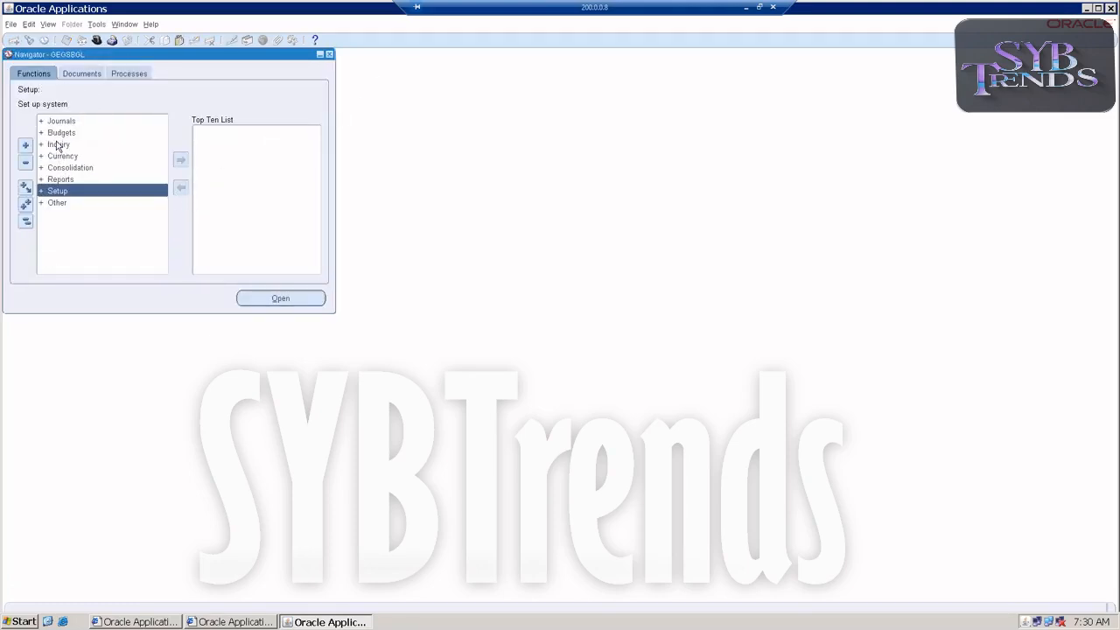
click(12, 24)
click(48, 146)
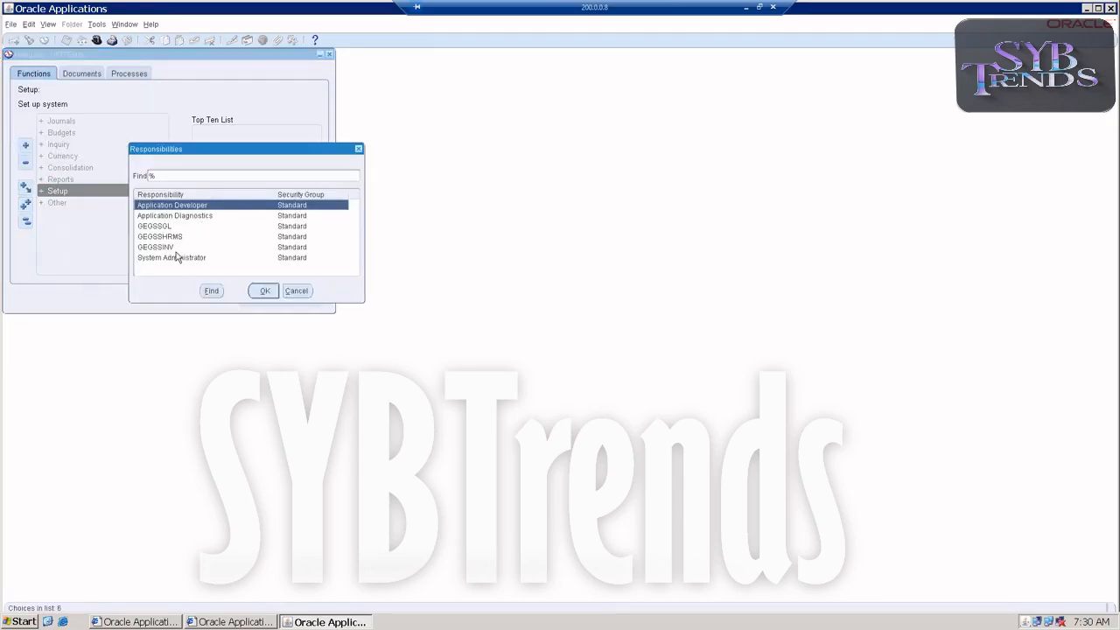
double_click(175, 247)
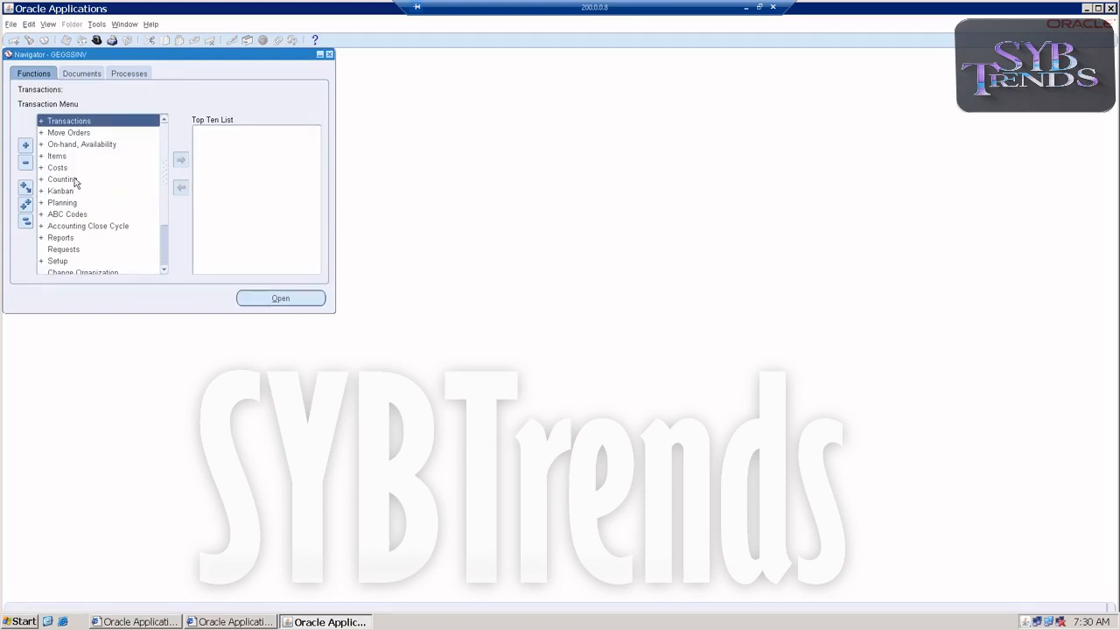
Open the Receipts function from the receiving transactions of the GEGSSINV responsibility
double_click(56, 122)
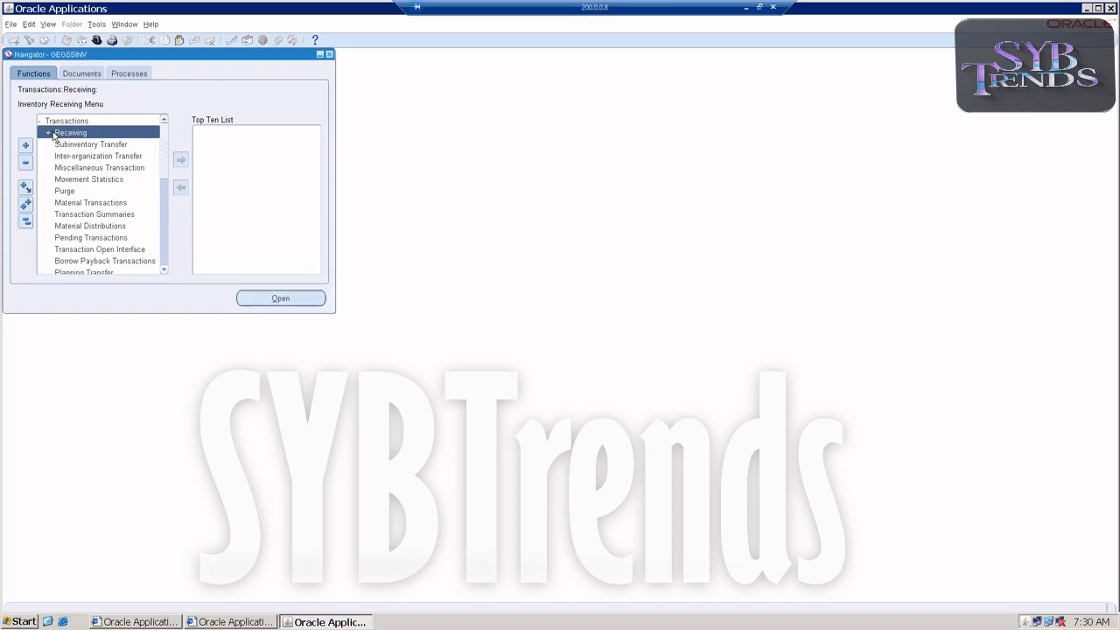
double_click(57, 133)
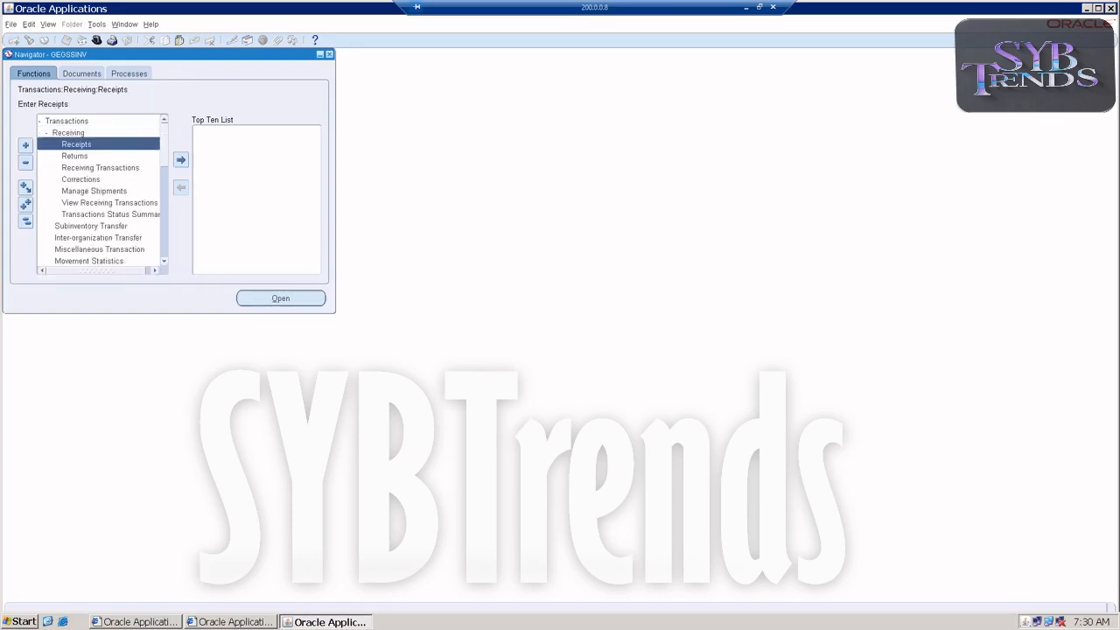
double_click(70, 143)
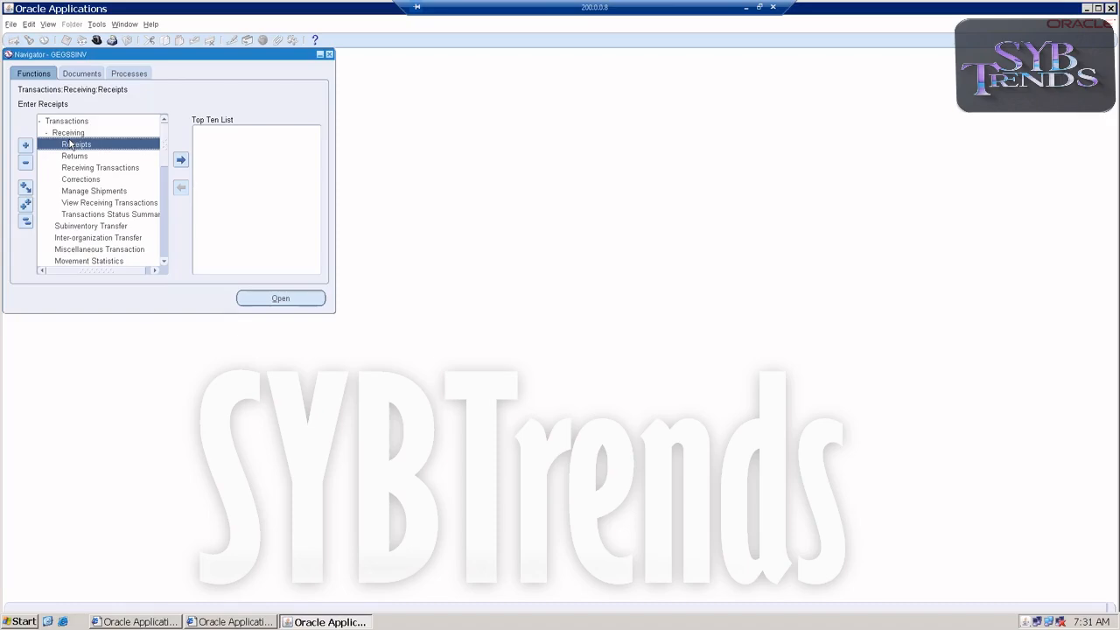
Open the Receipts function for the inventory organization GEGSSMEMBER (GSM)
double_click(73, 145)
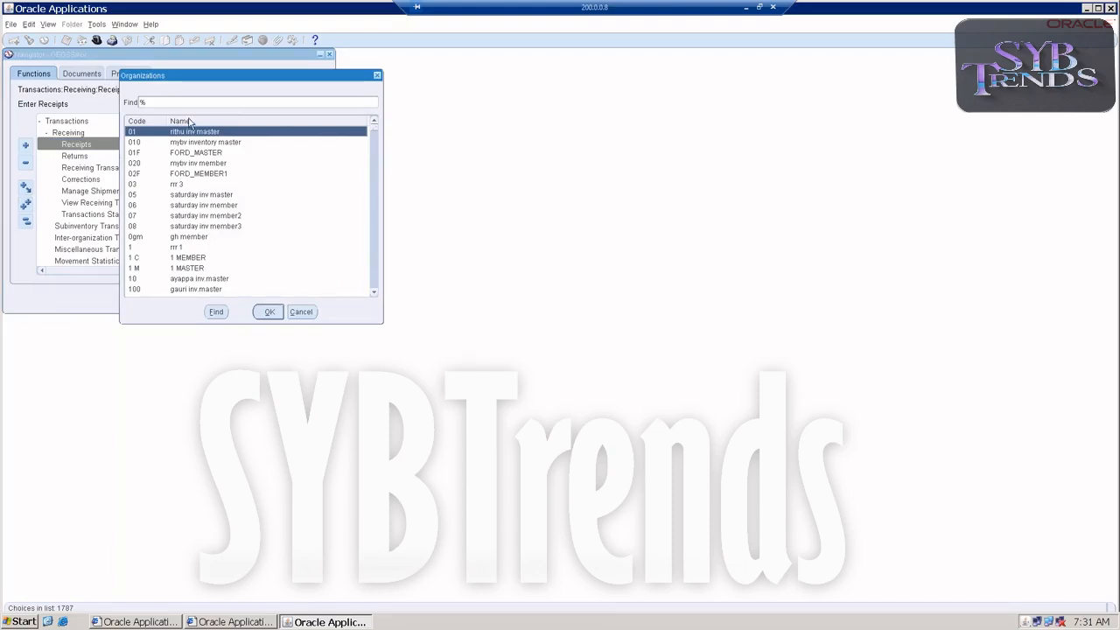
text(g)
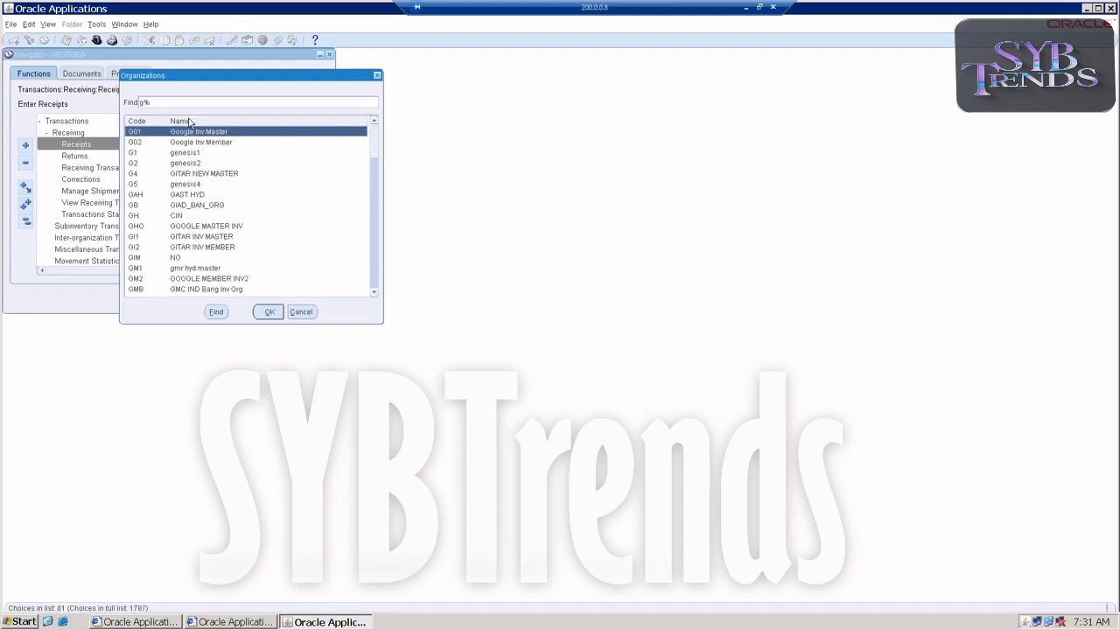
text(s)
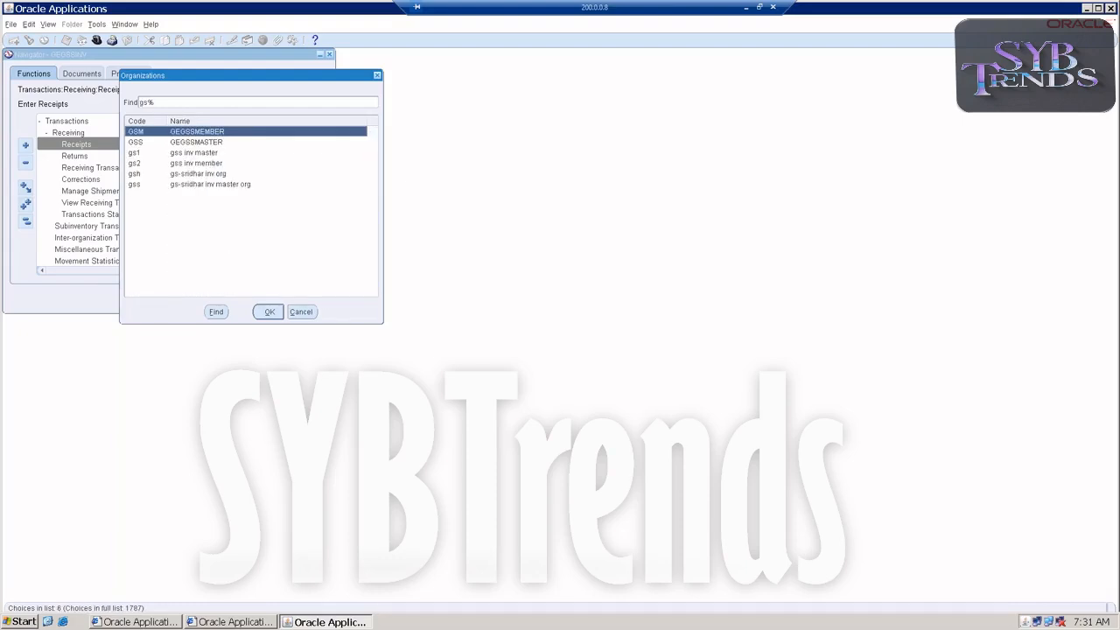
key(Return)
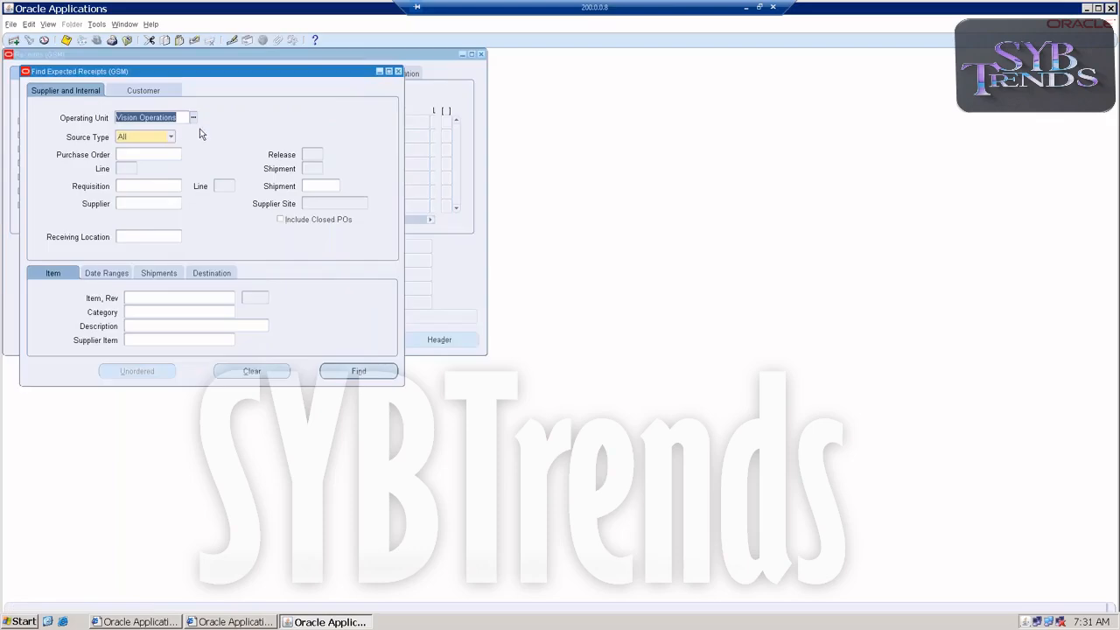
Find the expected receipts for shipment 522 in organization GSM
click(312, 186)
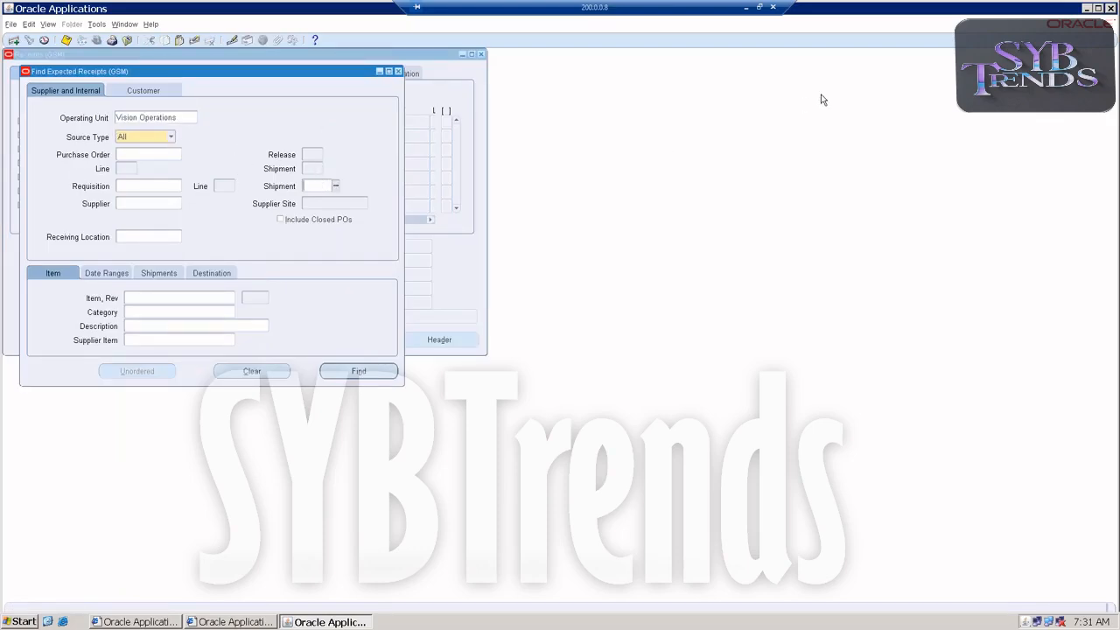
text(522)
key(Tab)
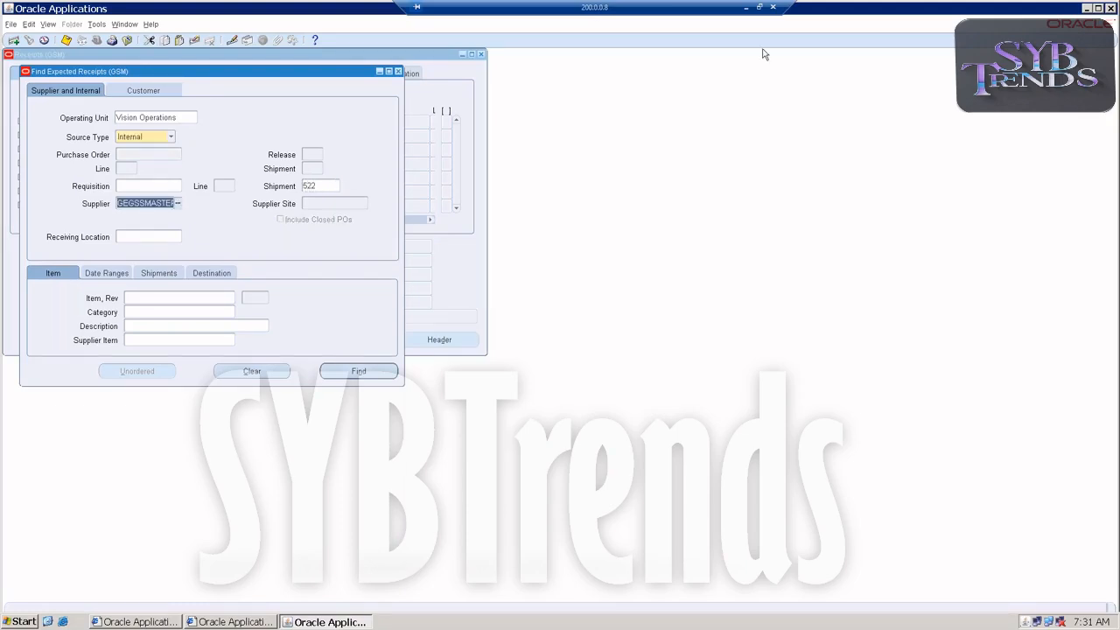
click(346, 370)
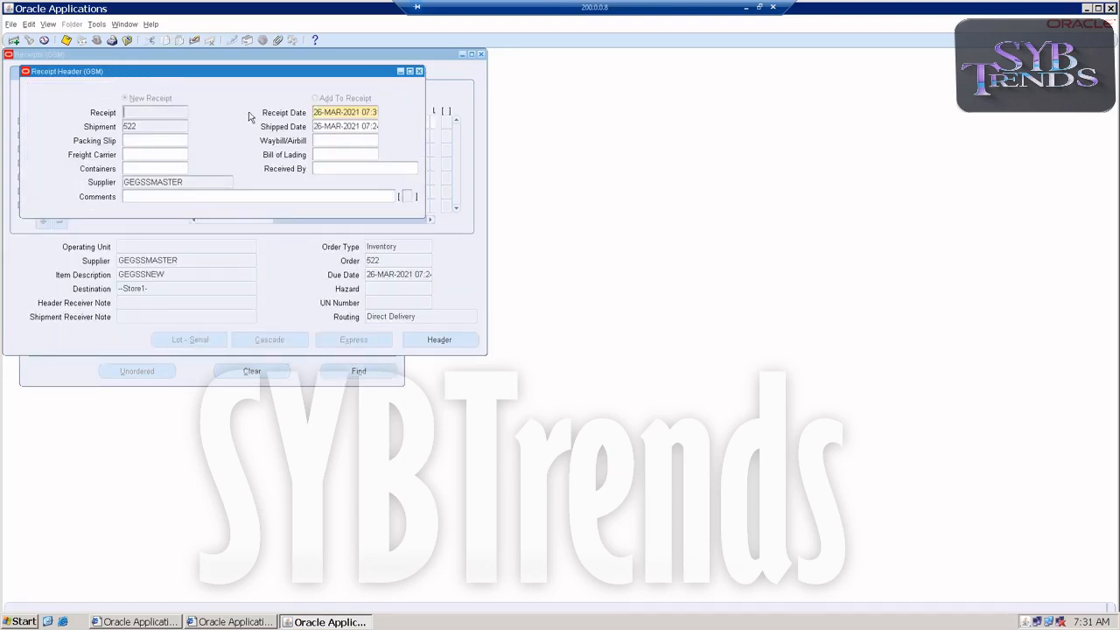
Try to leave the receipt header for the lines of shipment 522, and close the receipt forms
click(420, 71)
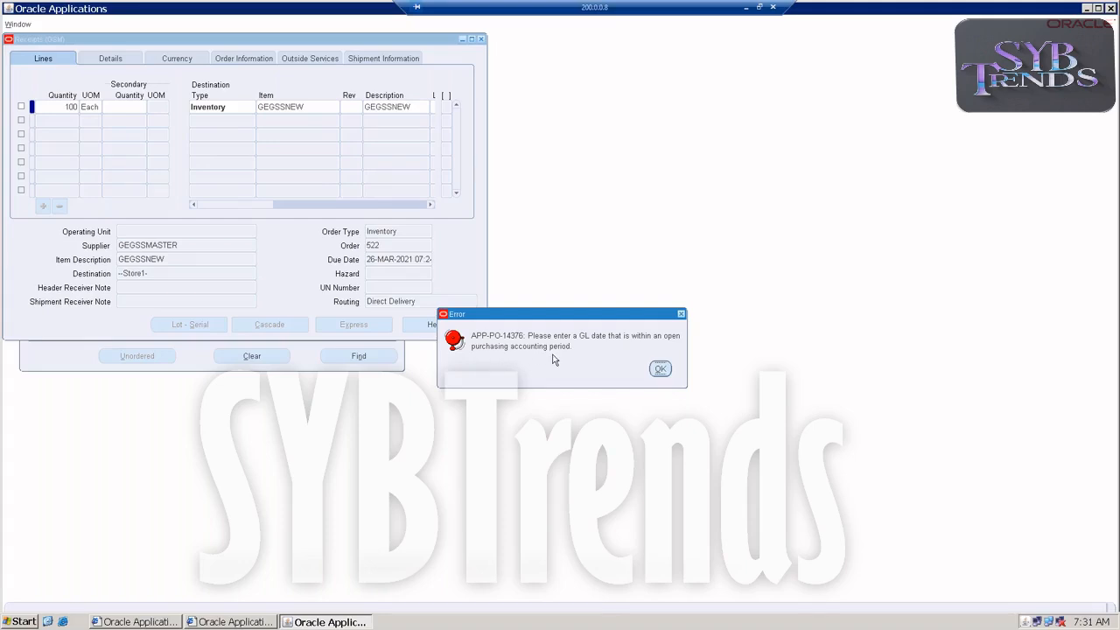
click(659, 368)
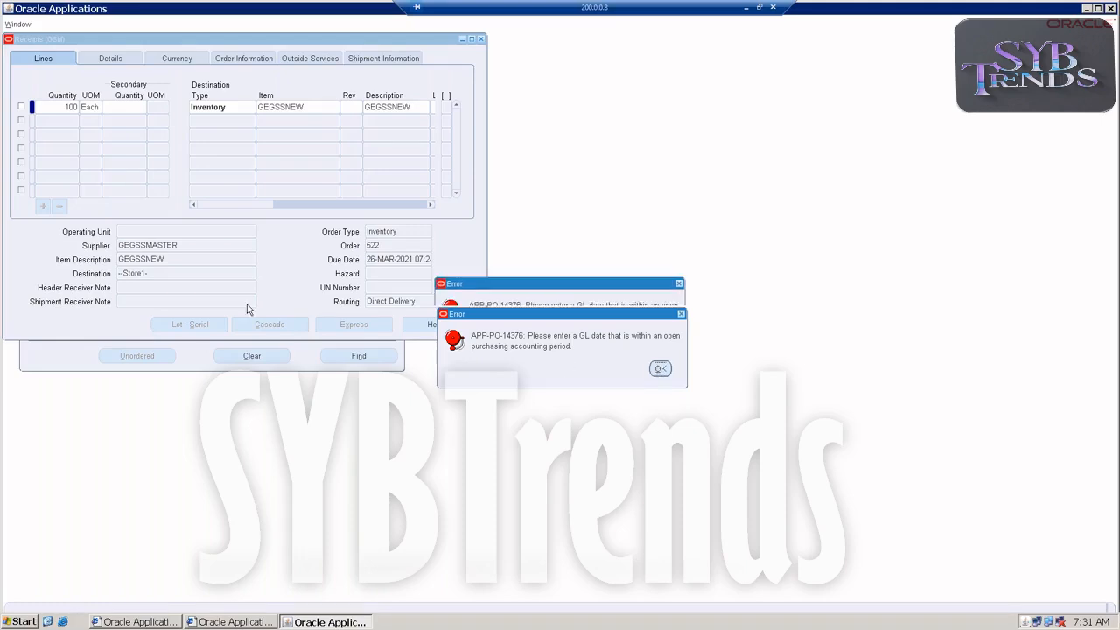
click(658, 354)
click(419, 71)
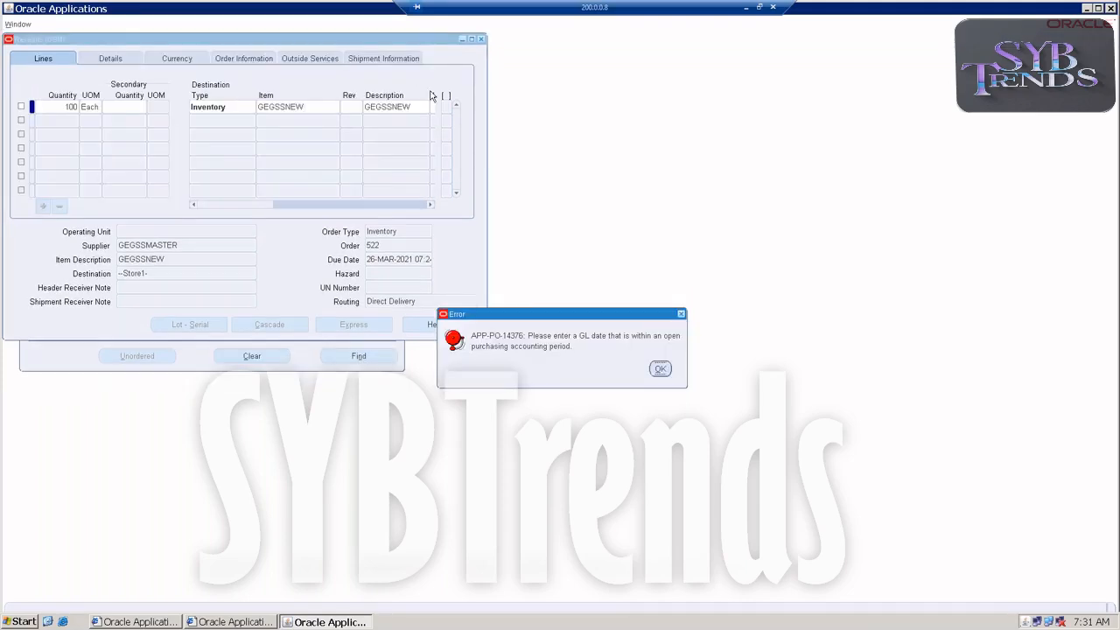
click(660, 369)
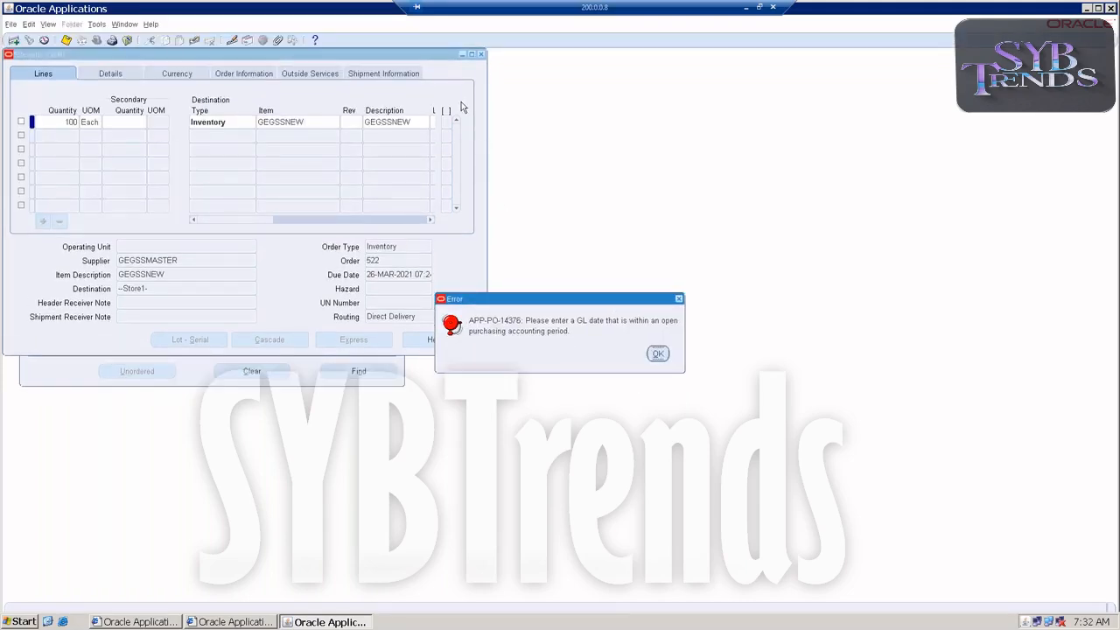
click(658, 353)
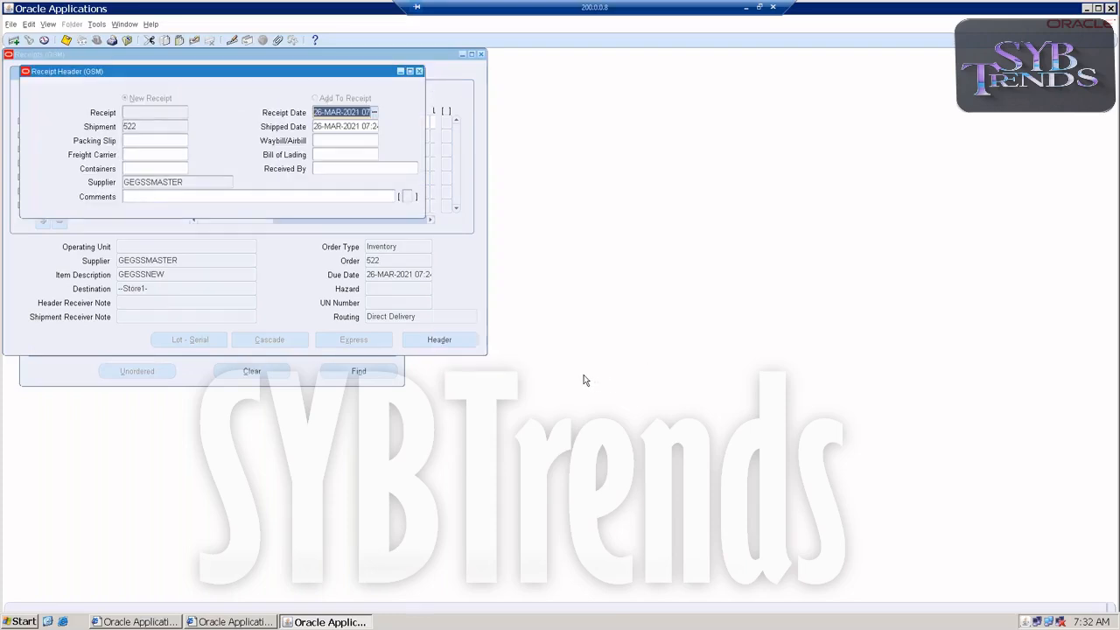
key(ctrl+s)
click(659, 347)
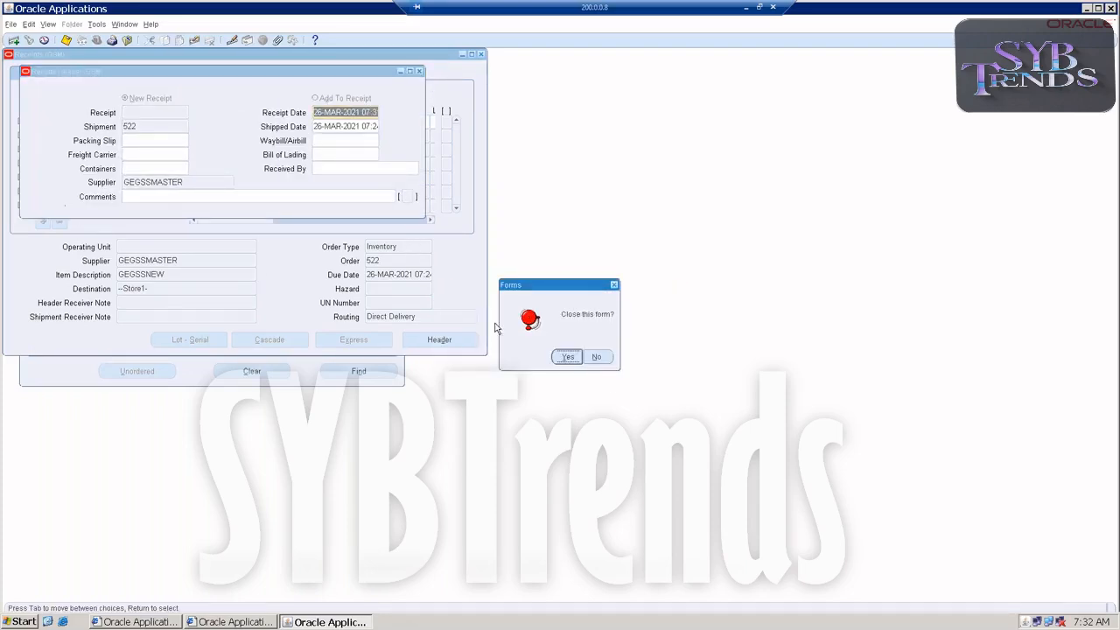
click(569, 358)
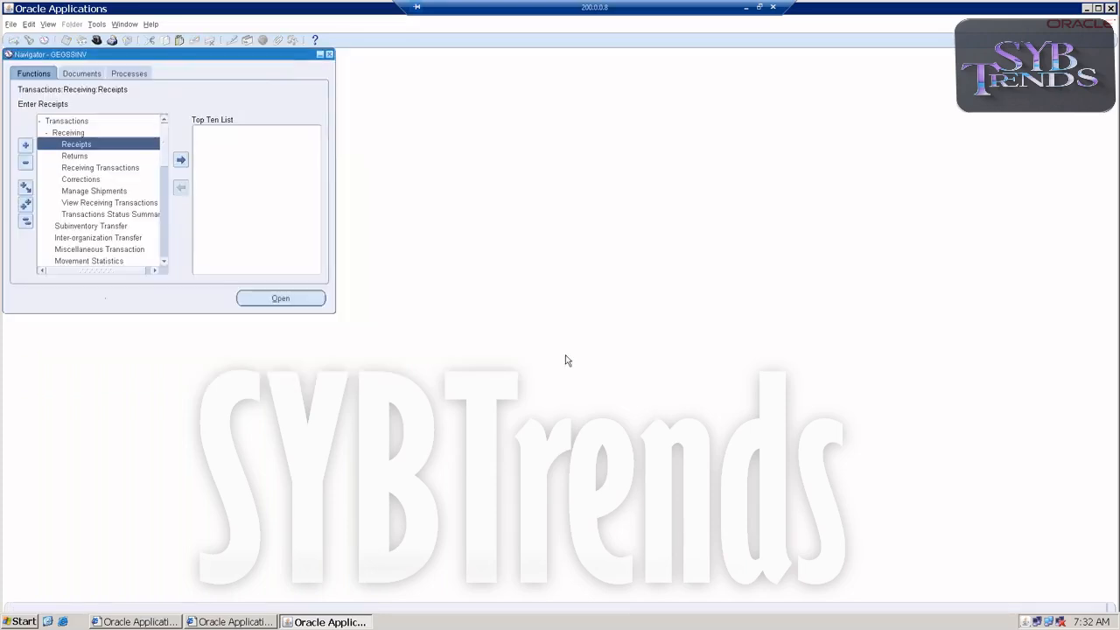
Collapse the Transactions functions and switch to the System Administrator responsibility
double_click(55, 123)
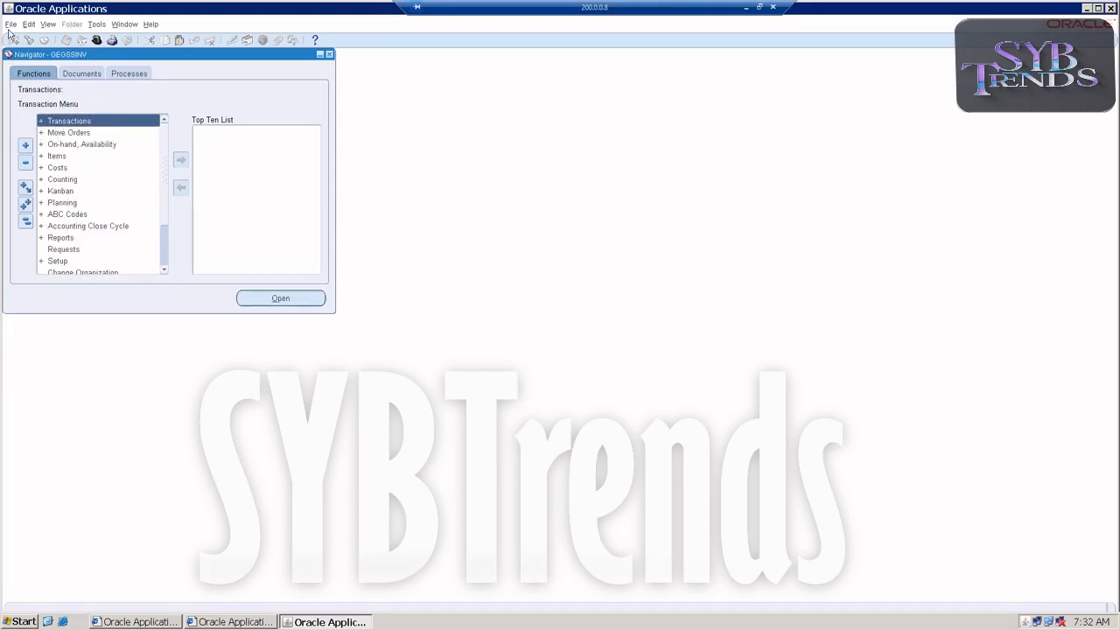
scroll(76, 232, down, 2)
scroll(75, 226, up, 2)
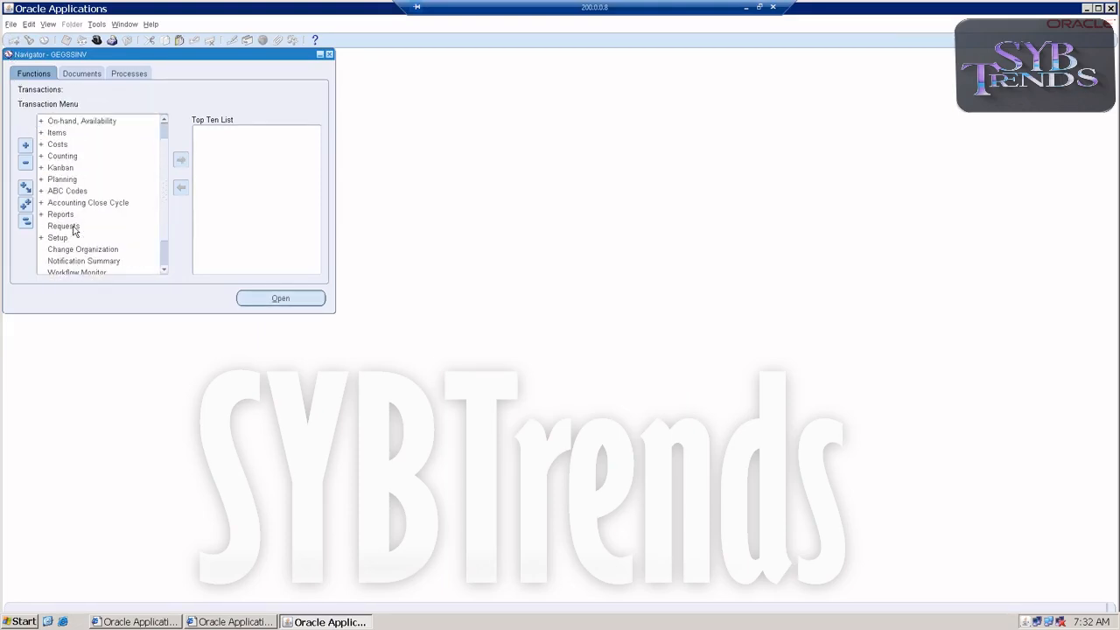
scroll(86, 154, down, 1)
scroll(82, 145, up, 1)
click(11, 24)
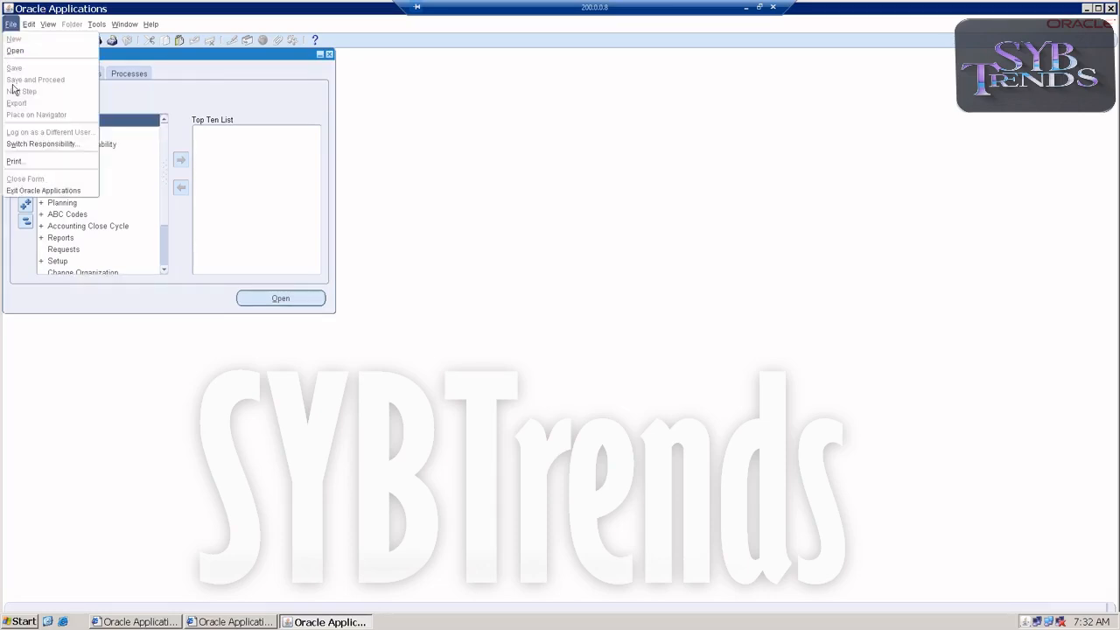
click(23, 142)
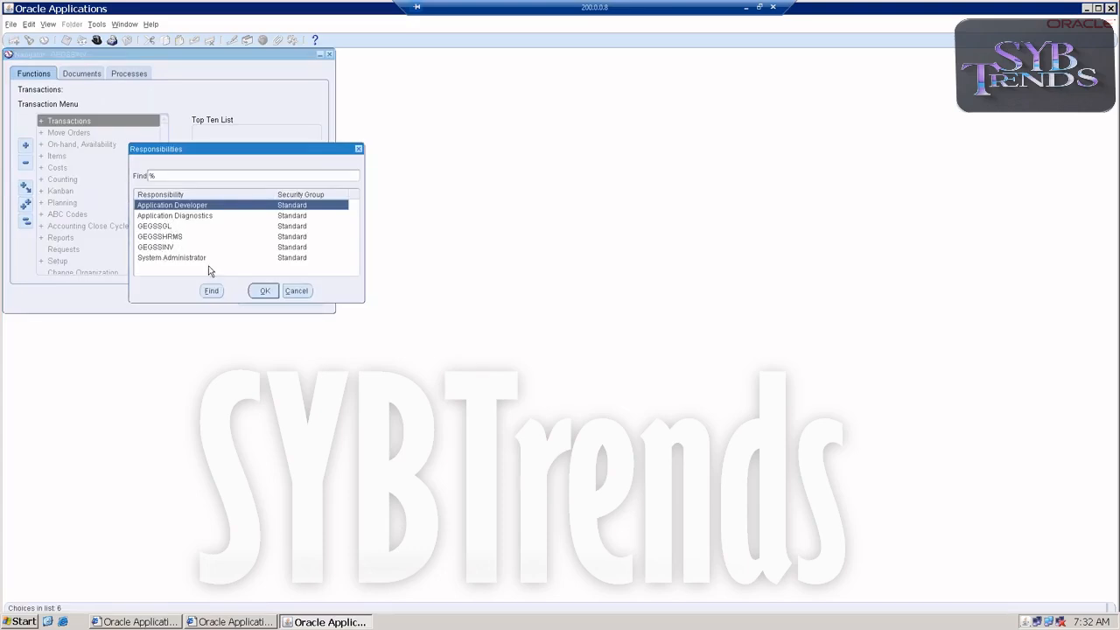
click(165, 228)
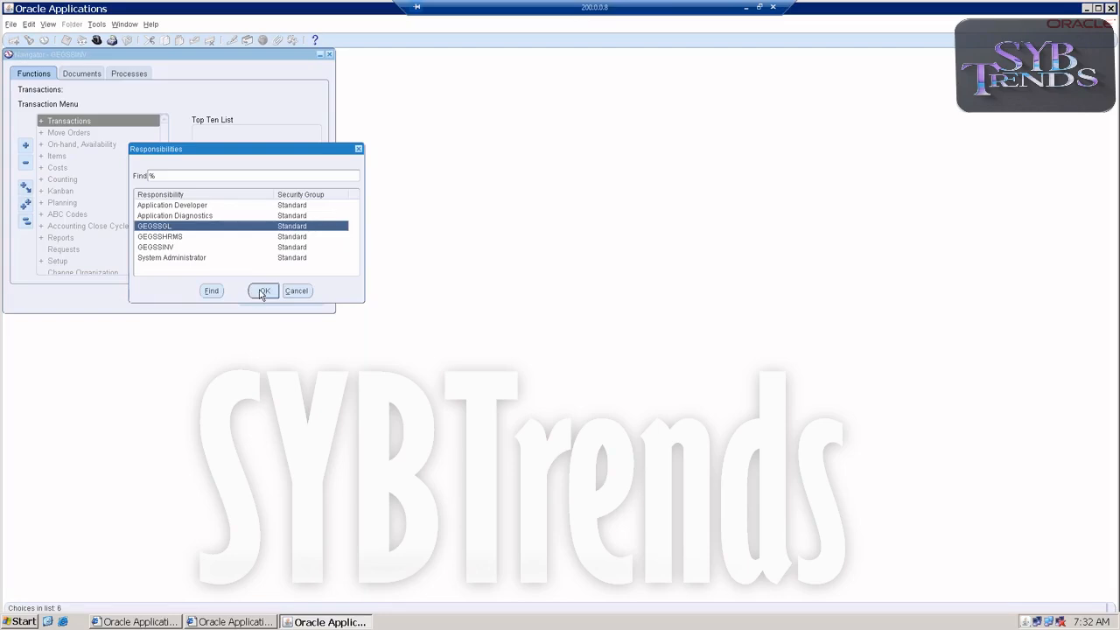
click(205, 259)
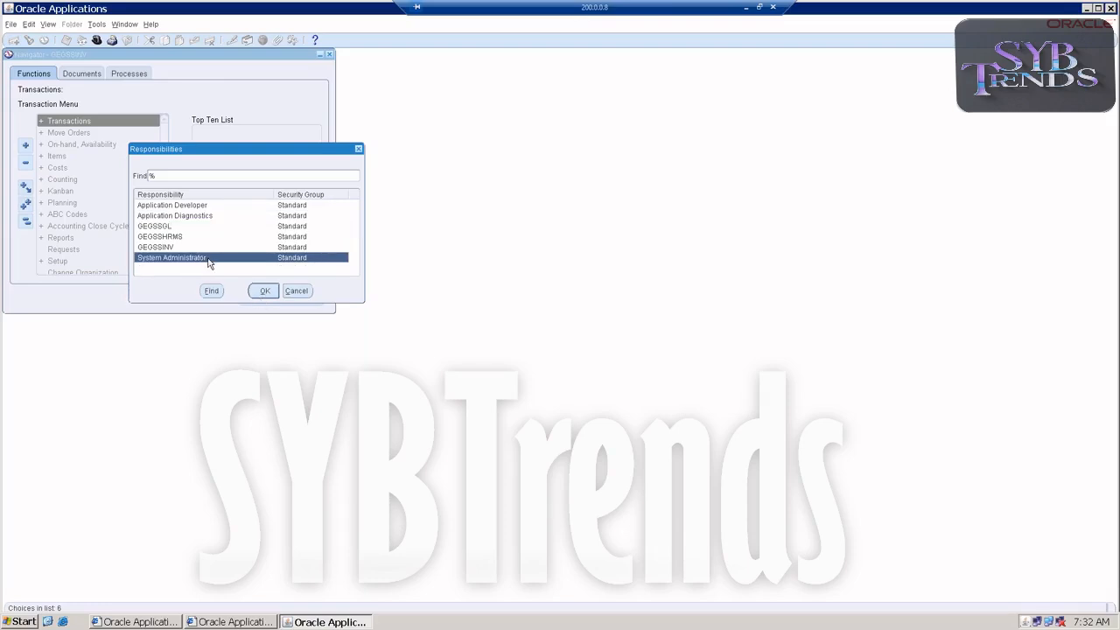
click(263, 291)
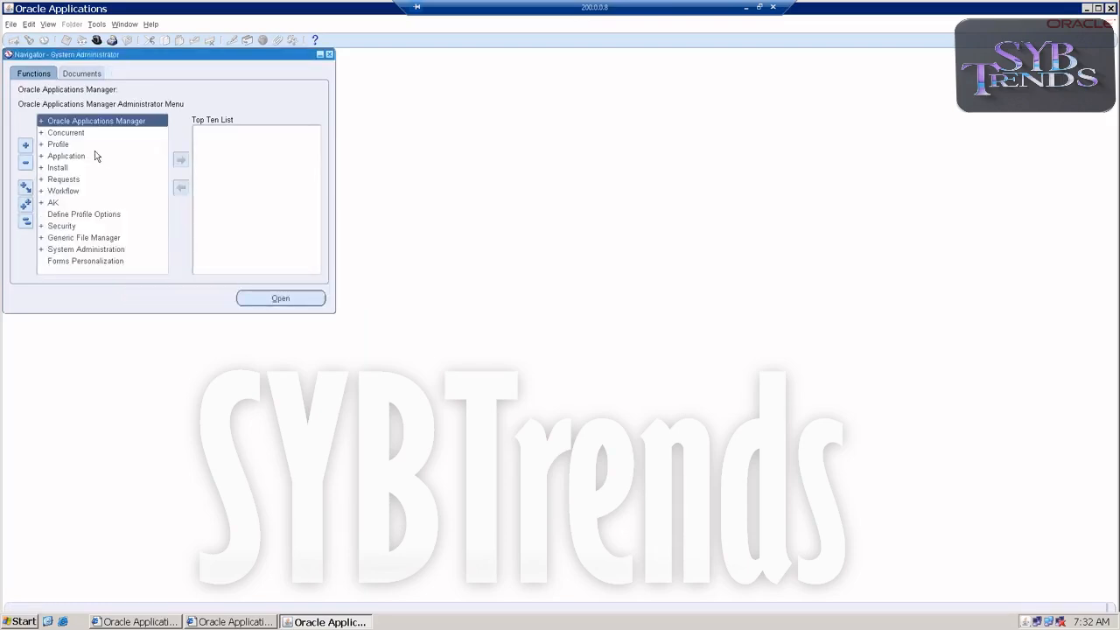
Open the form for defining a responsibility from the Security functions
click(55, 228)
double_click(55, 228)
double_click(61, 250)
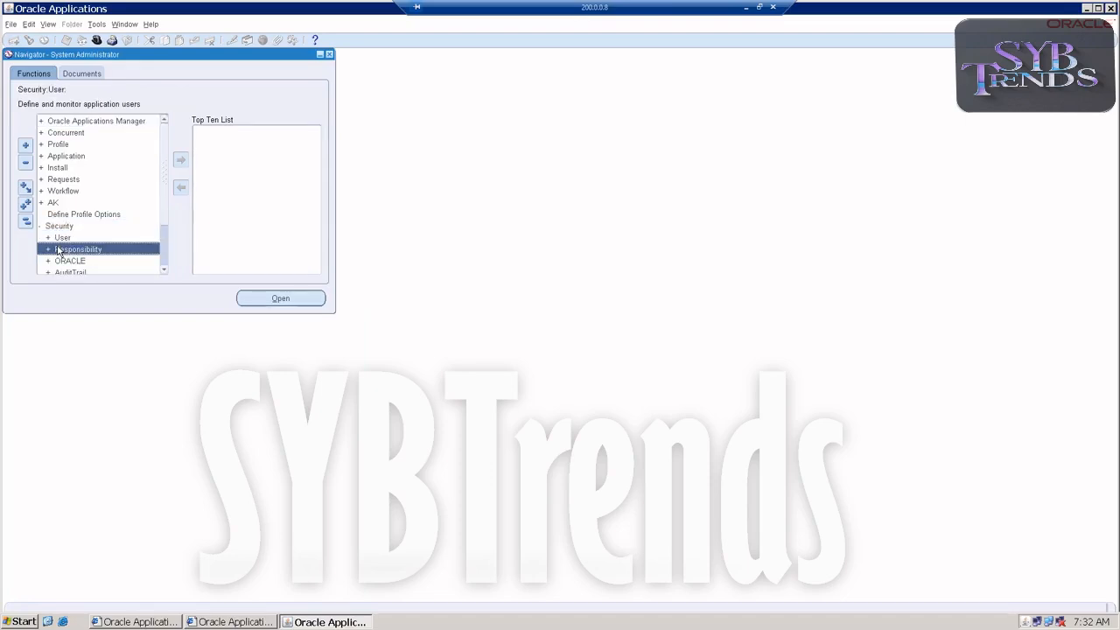
click(63, 262)
double_click(63, 262)
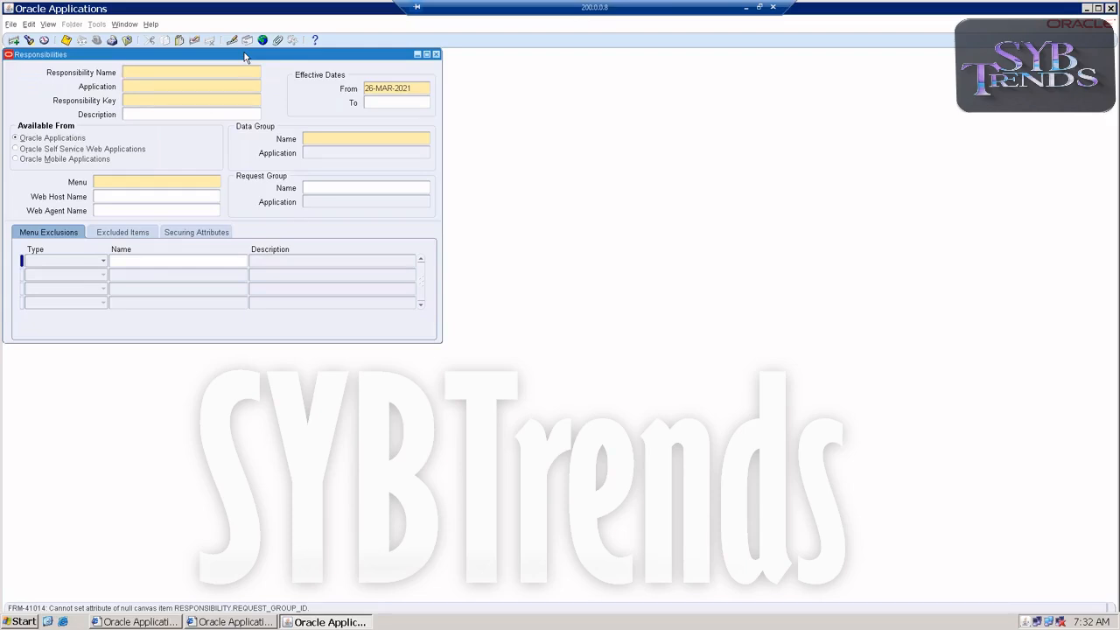
Name the new responsibility GEGSSPO, assign it to the Purchasing application, and use GEGSSPO as its responsibility key
text(GEGSSPO)
drag(191, 72, 31, 68)
key(ctrl+c)
key(Tab)
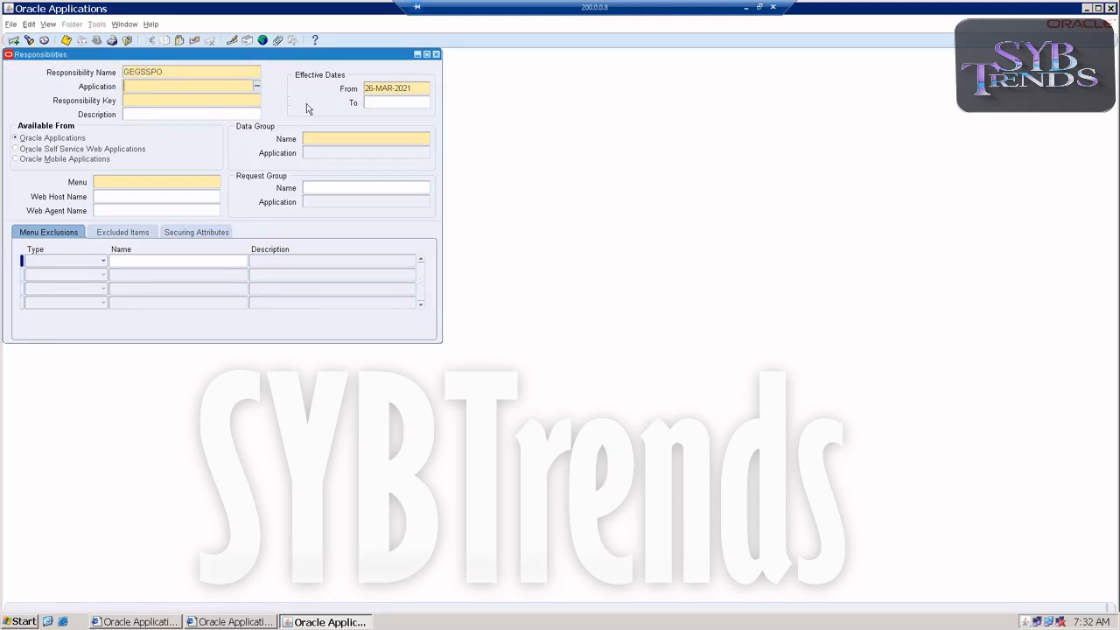
text(purchas)
key(Tab)
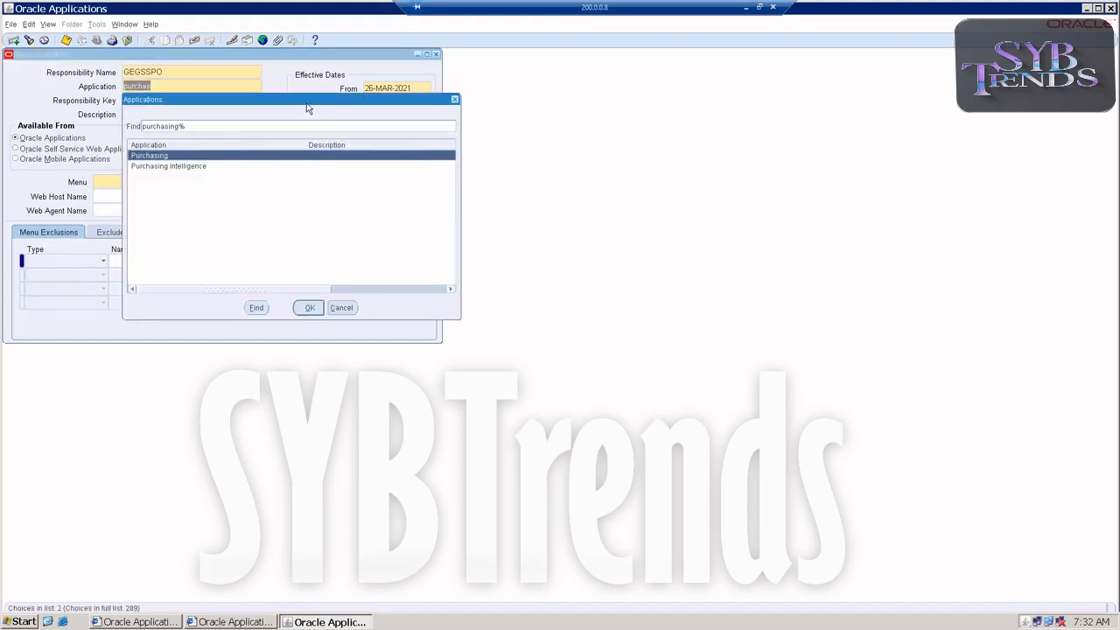
double_click(174, 156)
key(ctrl+v)
Set the responsibility's data group to Standard with application Purchasing, and its menu to Purchasing SuperUser GUI
click(317, 140)
text(Stan)
key(Tab)
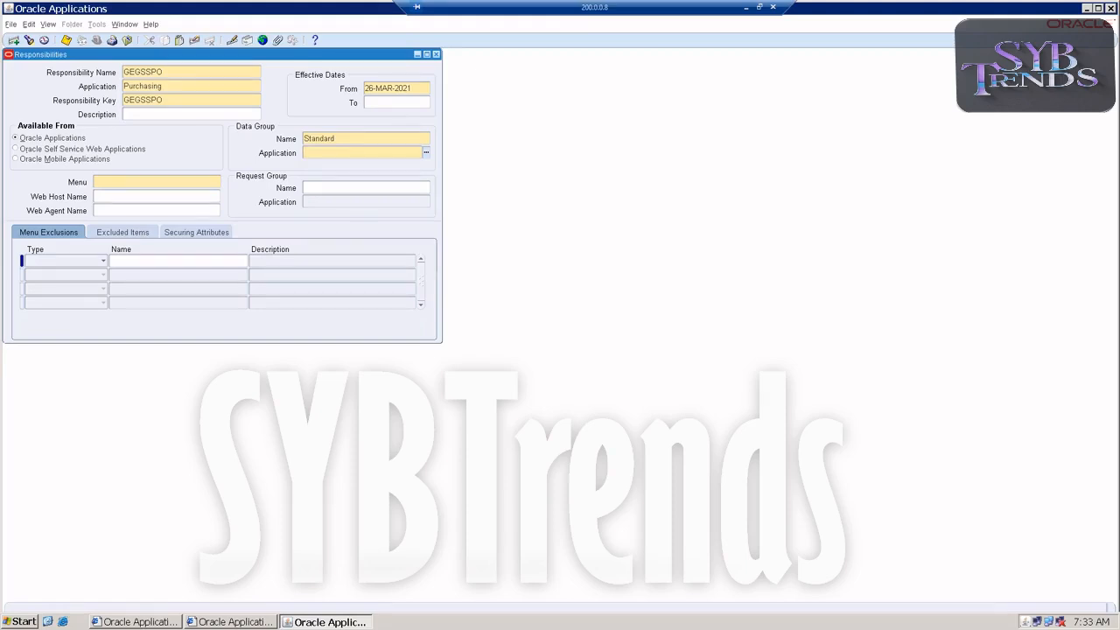
text(purchasing)
key(Tab)
key(Return)
text(purc)
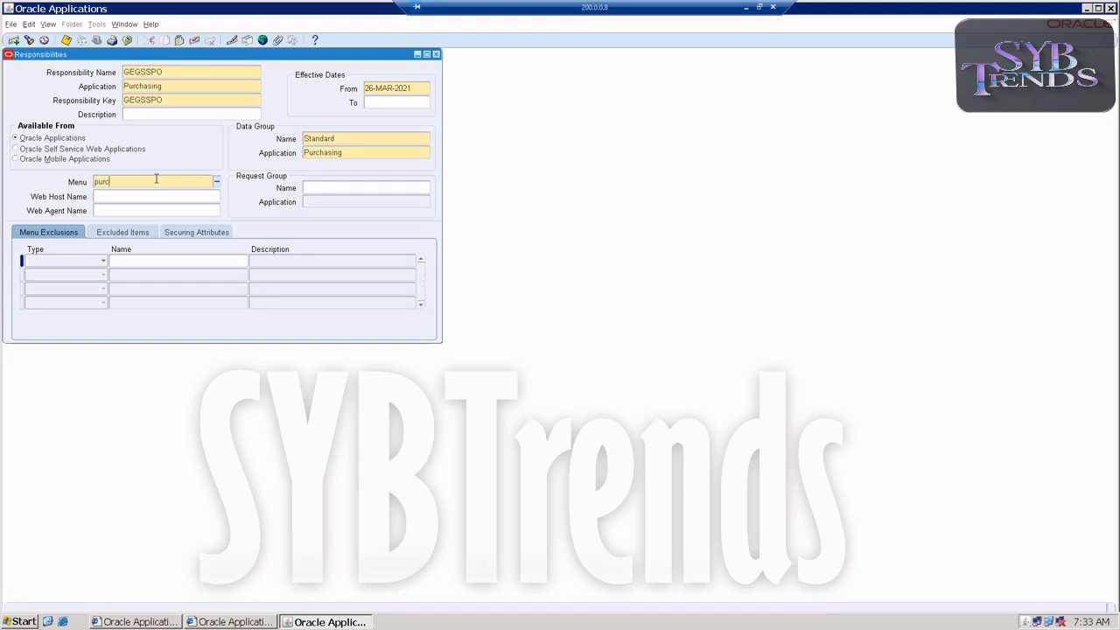
text(hasing superu)
key(Tab)
Assign the All Reports request group of the Purchasing application, save the GEGSSPO responsibility, and close the form
click(324, 186)
text(all repo)
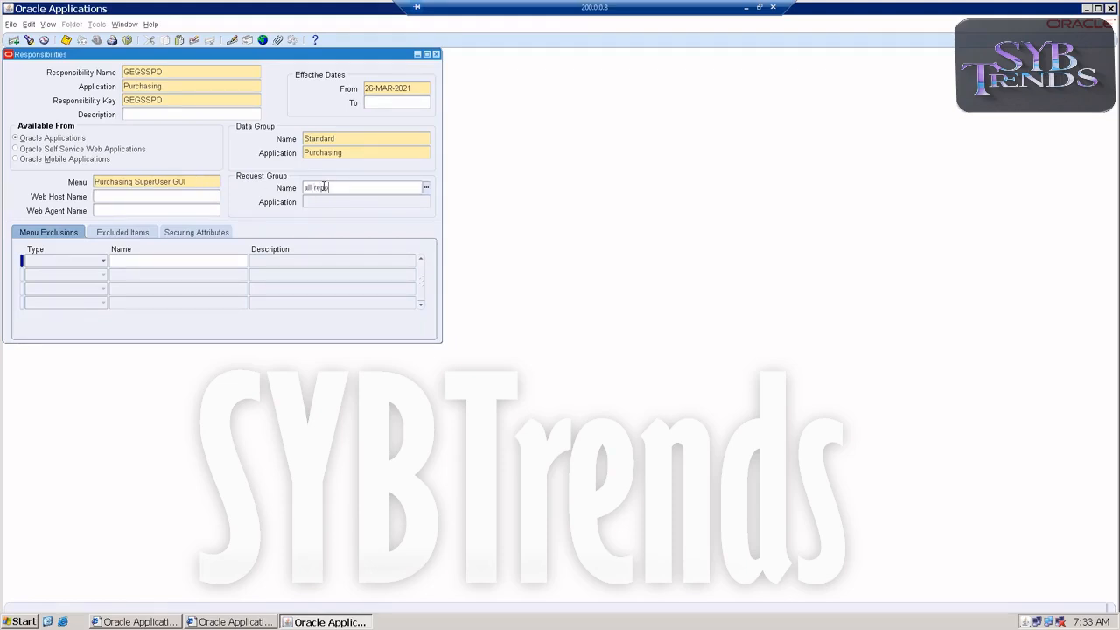
key(Tab)
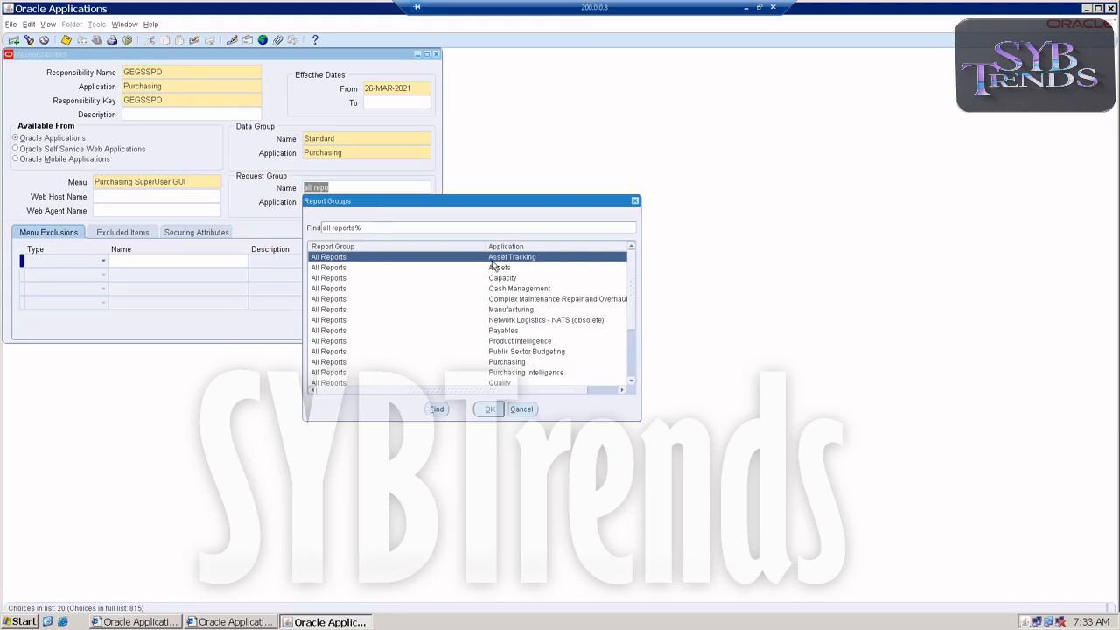
double_click(508, 362)
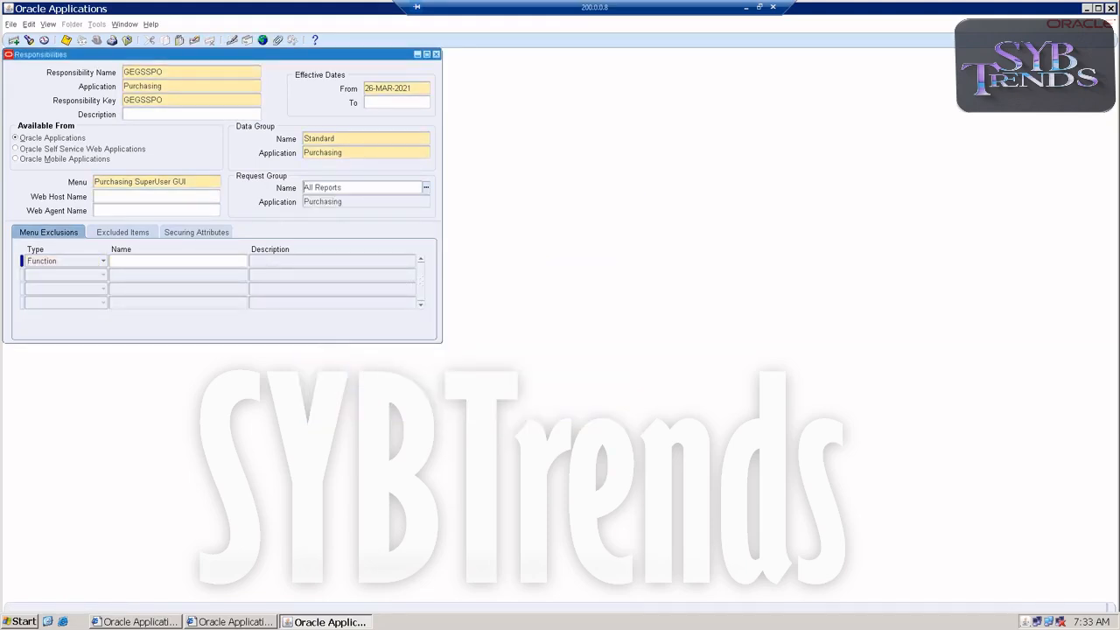
key(ctrl+s)
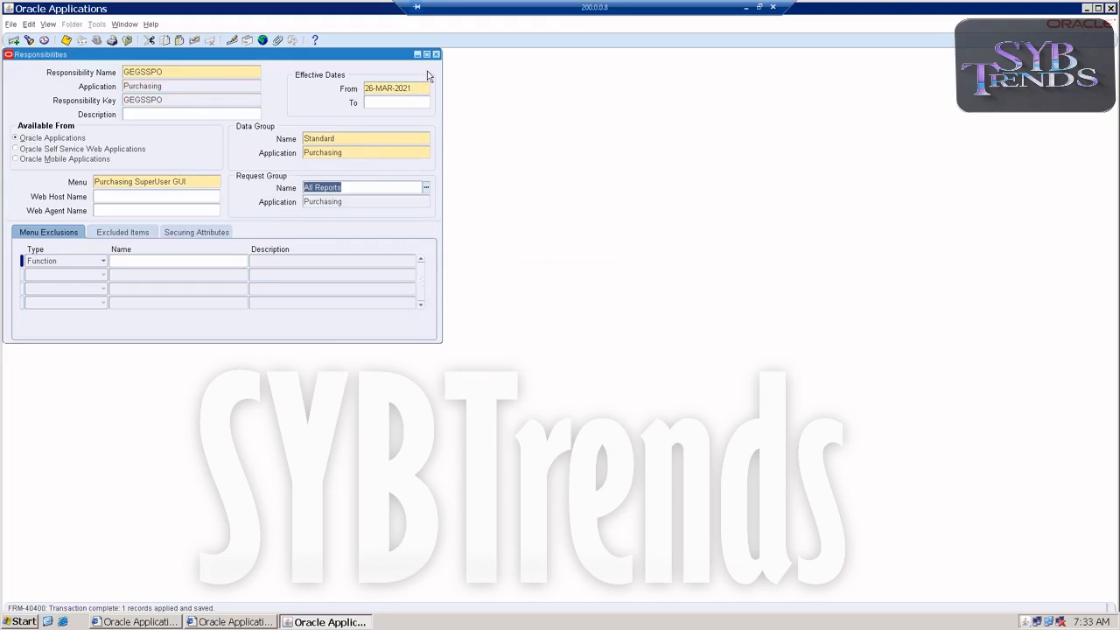
click(437, 54)
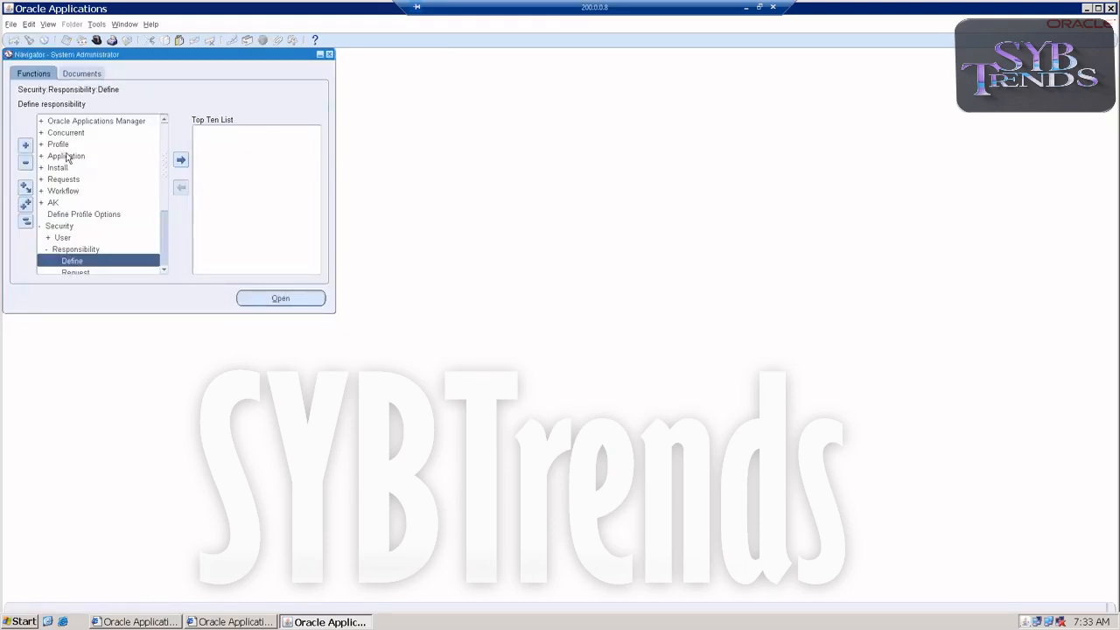